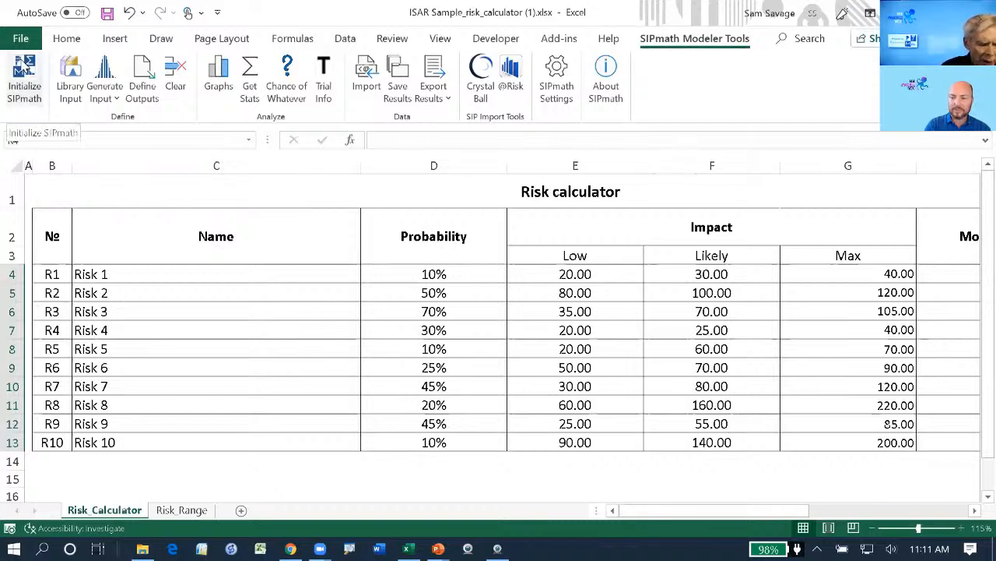
Initialize SIPmath in Generate Mode with 1000 trials and check the generated PMTable sheet before returning to Risk_Calculator.
{"action": "left_click", "coordinate": [24, 68]}
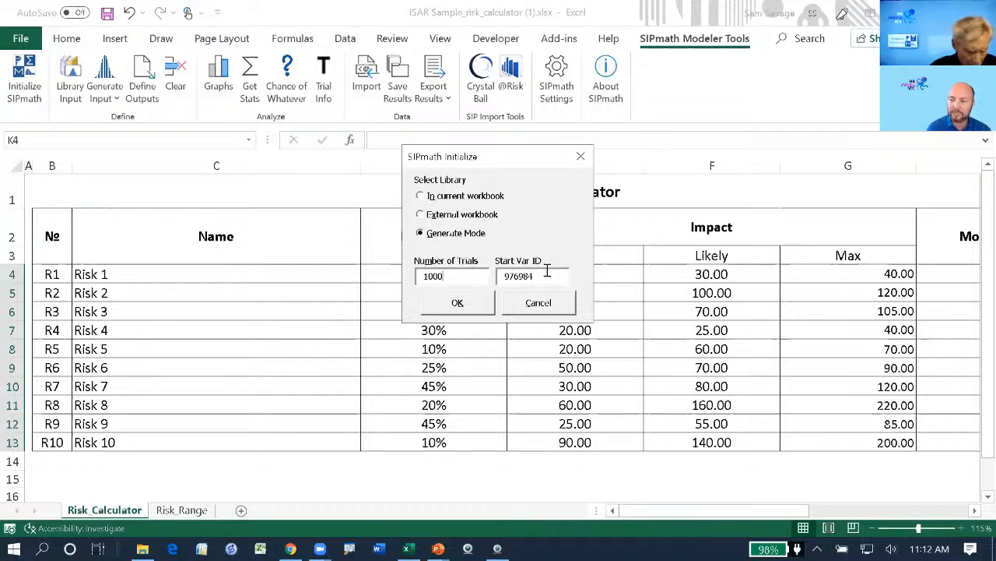
{"action": "left_click", "coordinate": [452, 305]}
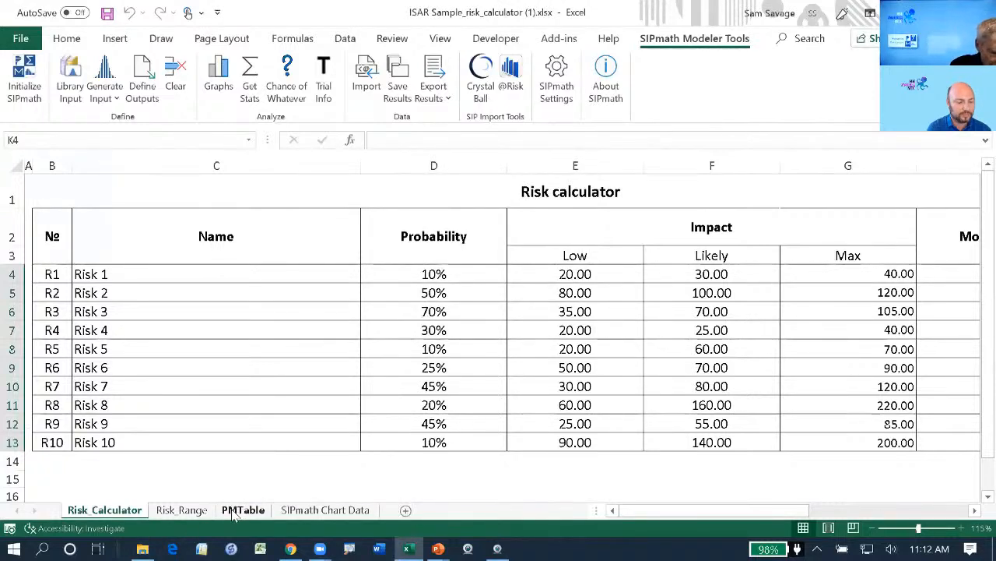
{"action": "left_click", "coordinate": [236, 512]}
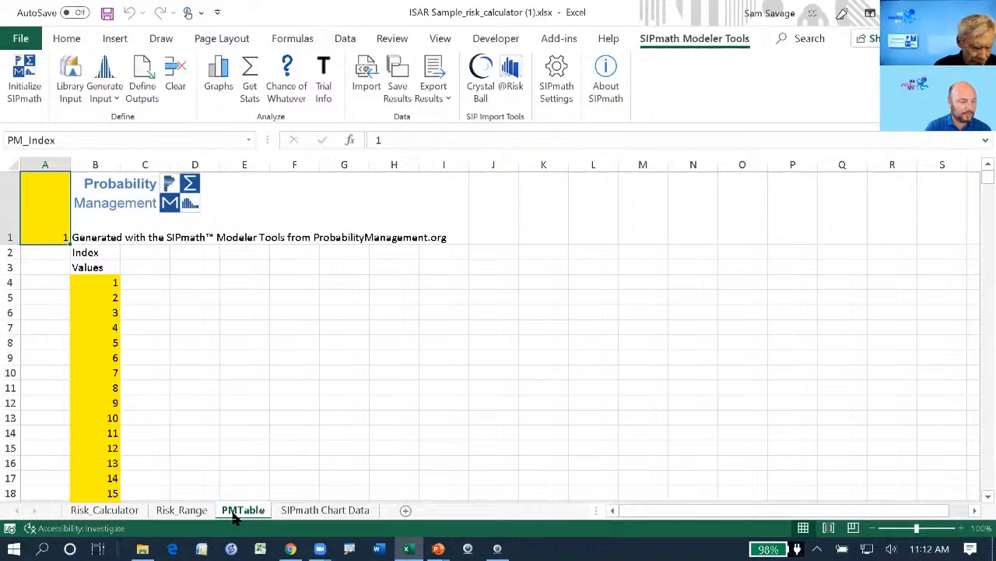
{"action": "left_click", "coordinate": [92, 516]}
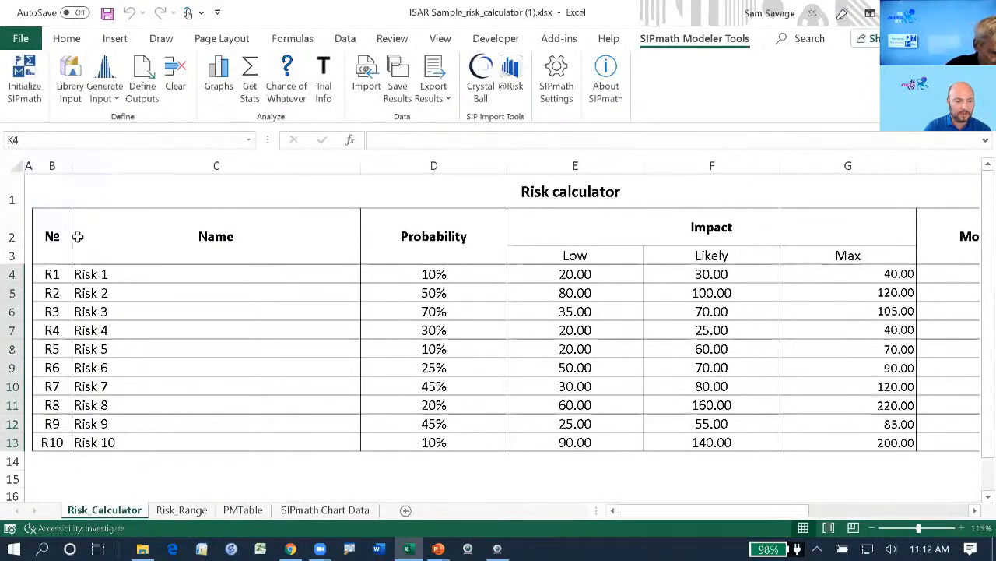
Insert a blank column before the № column and widen it to roughly the width of the № column.
{"action": "right_click", "coordinate": [52, 164]}
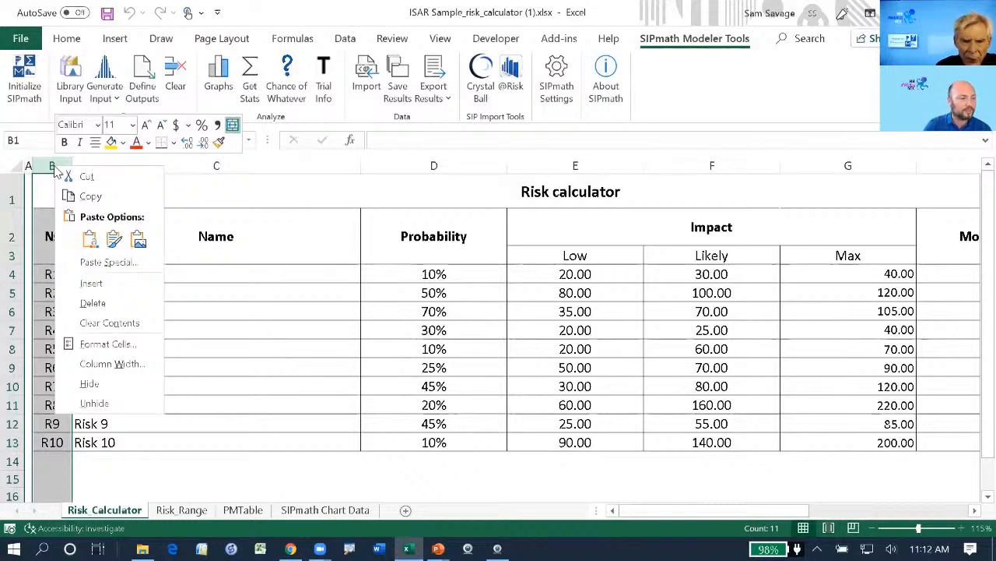
{"action": "left_click", "coordinate": [105, 283]}
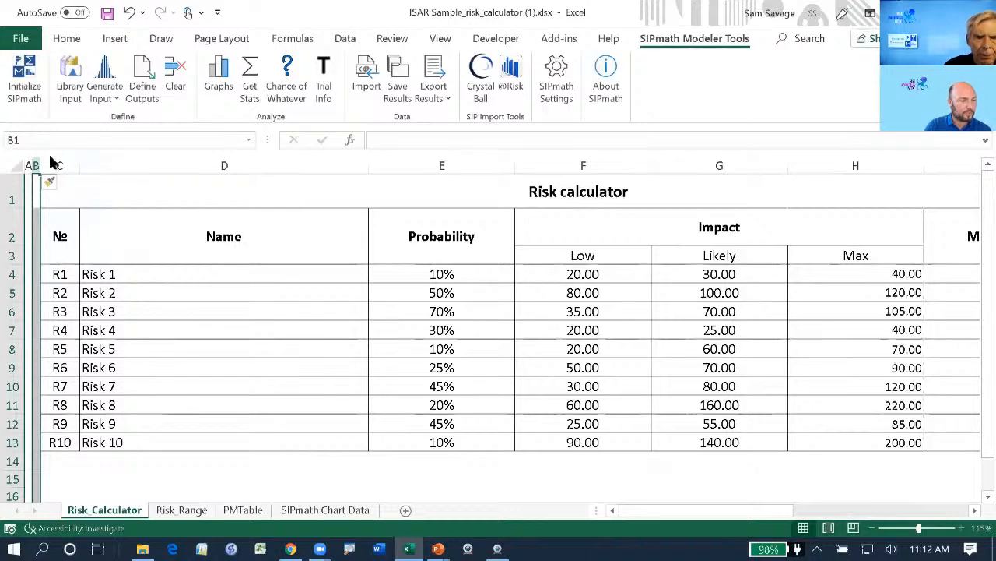
{"action": "left_click_drag", "start_coordinate": [38, 166], "coordinate": [66, 166]}
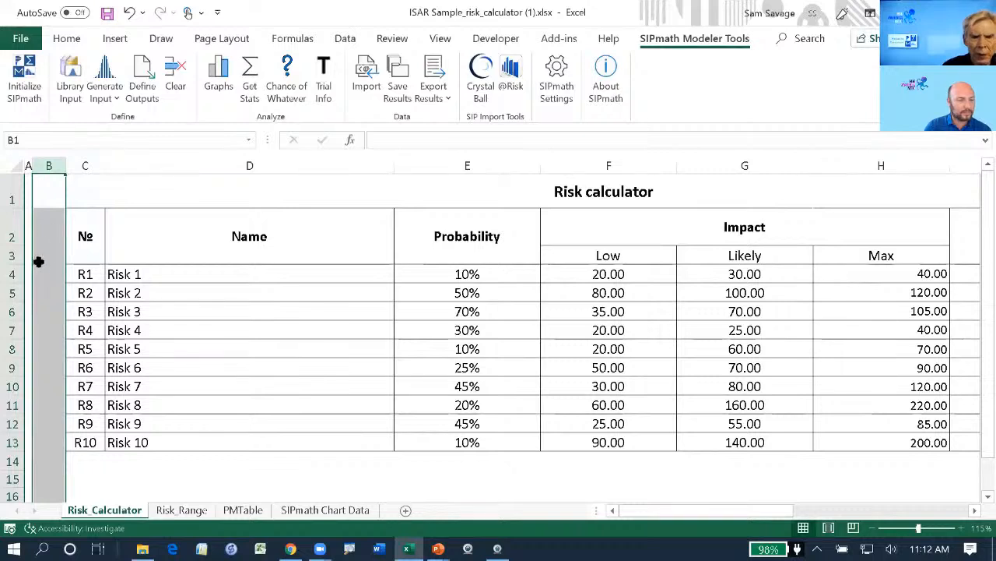
Copy the formatting of the № column's header and risk rows onto B2:B13 of the new column.
{"action": "left_click", "coordinate": [81, 222]}
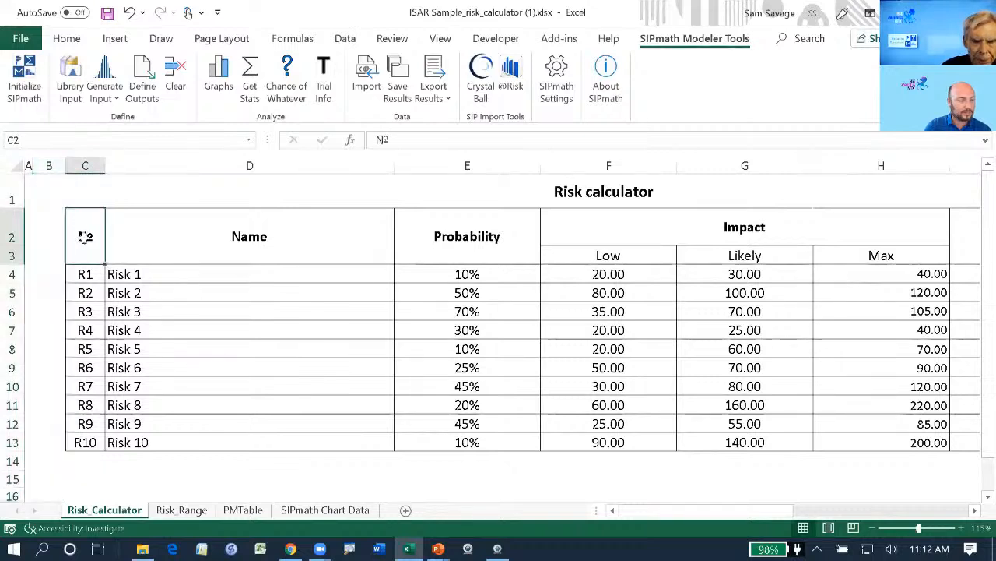
{"action": "left_click_drag", "start_coordinate": [85, 236], "coordinate": [88, 440]}
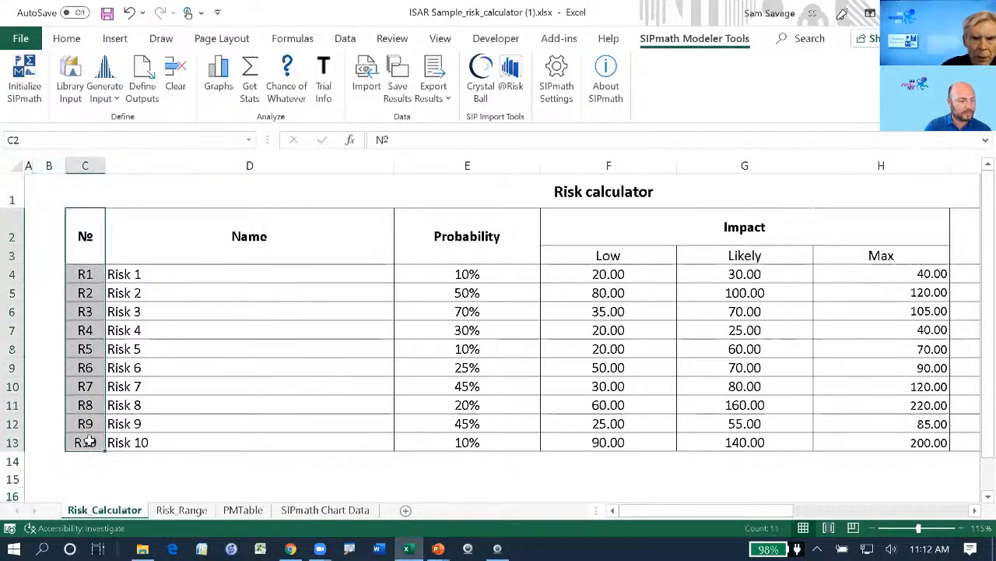
{"action": "left_click", "coordinate": [69, 41]}
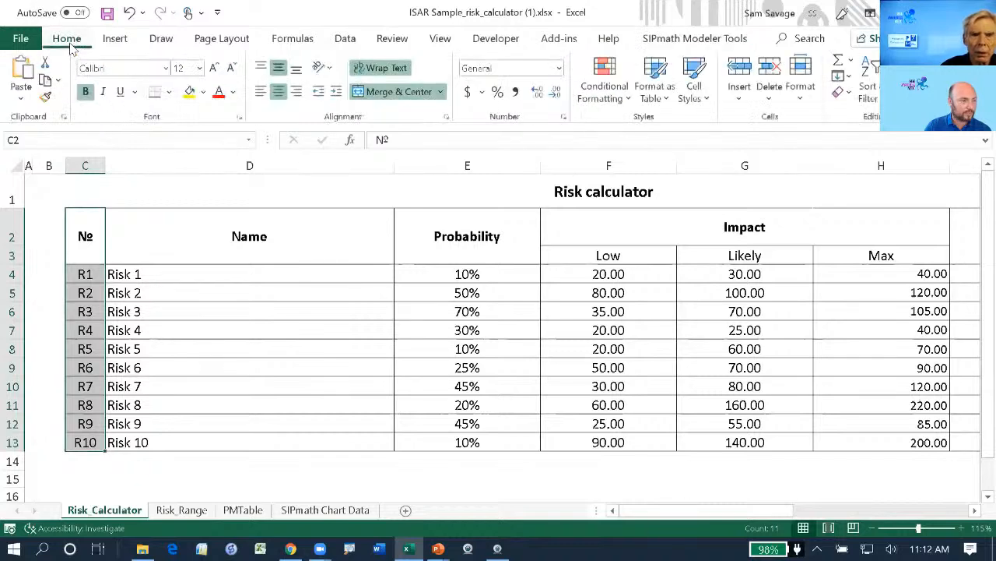
{"action": "left_click", "coordinate": [45, 96]}
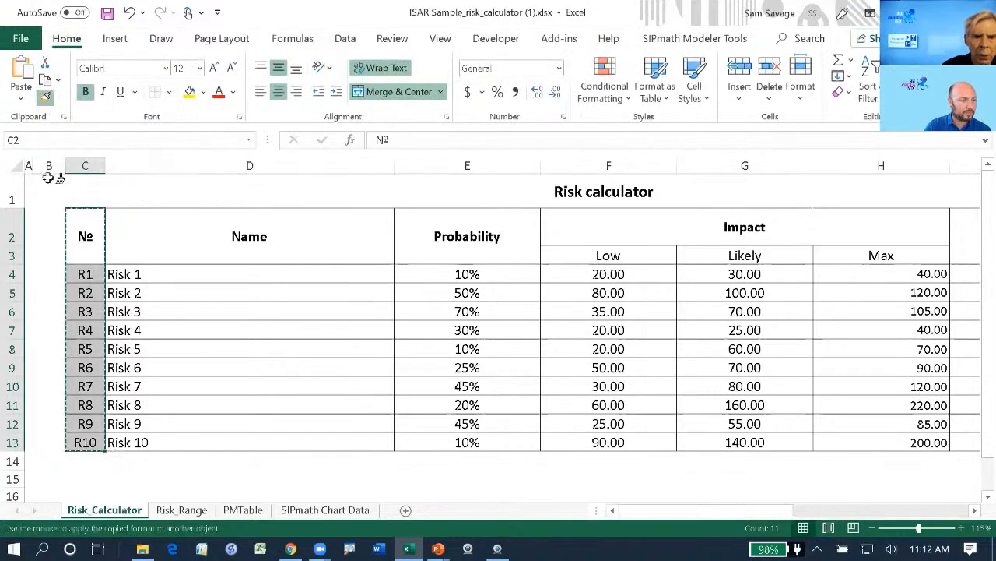
{"action": "mouse_move", "coordinate": [48, 225]}
{"action": "left_mouse_down"}
{"action": "mouse_move", "coordinate": [68, 371]}
{"action": "mouse_move", "coordinate": [60, 432]}
{"action": "left_mouse_up"}
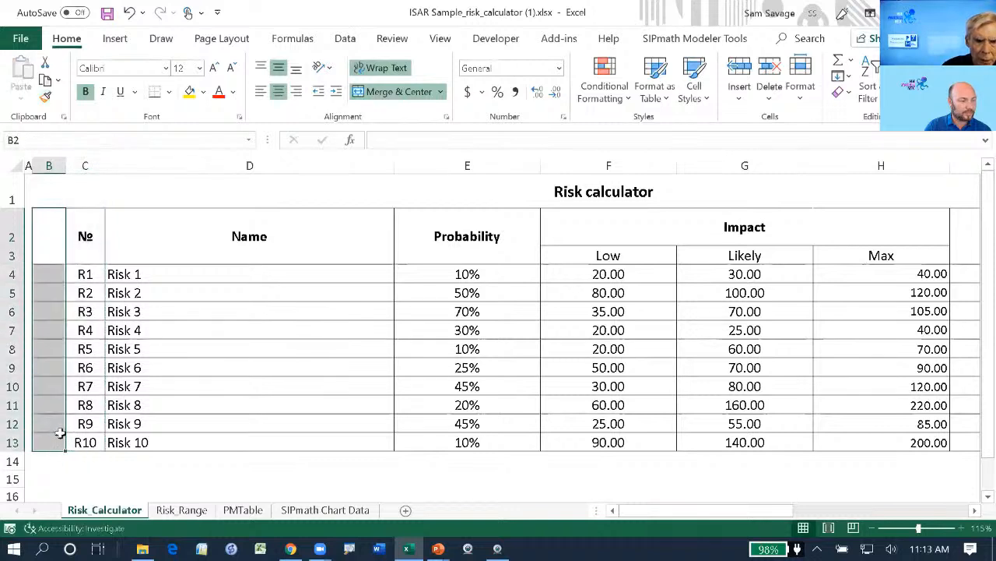
Enter the header "Var ID" in cell B2 of the new column.
{"action": "left_click", "coordinate": [55, 250]}
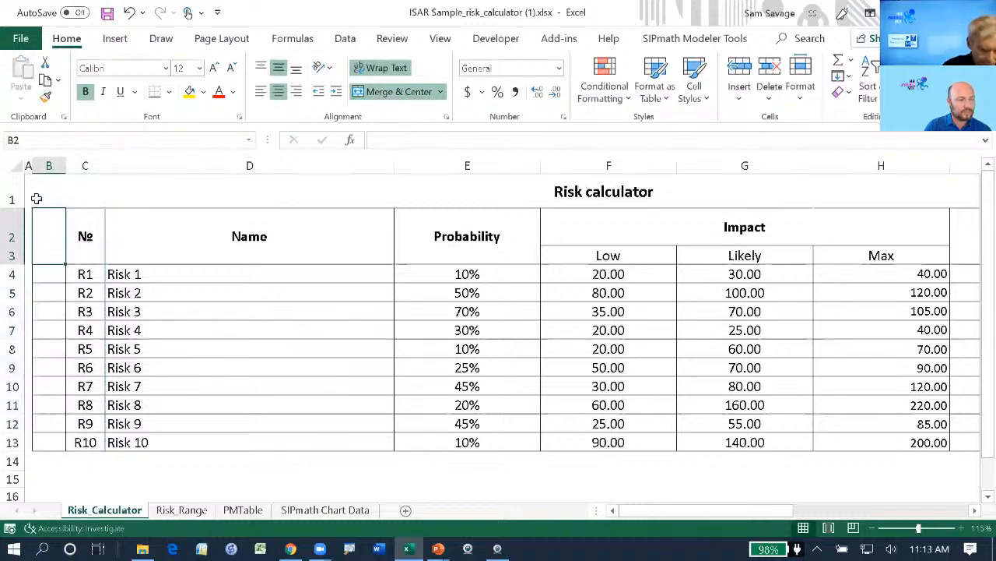
{"action": "type", "text": "Va"}
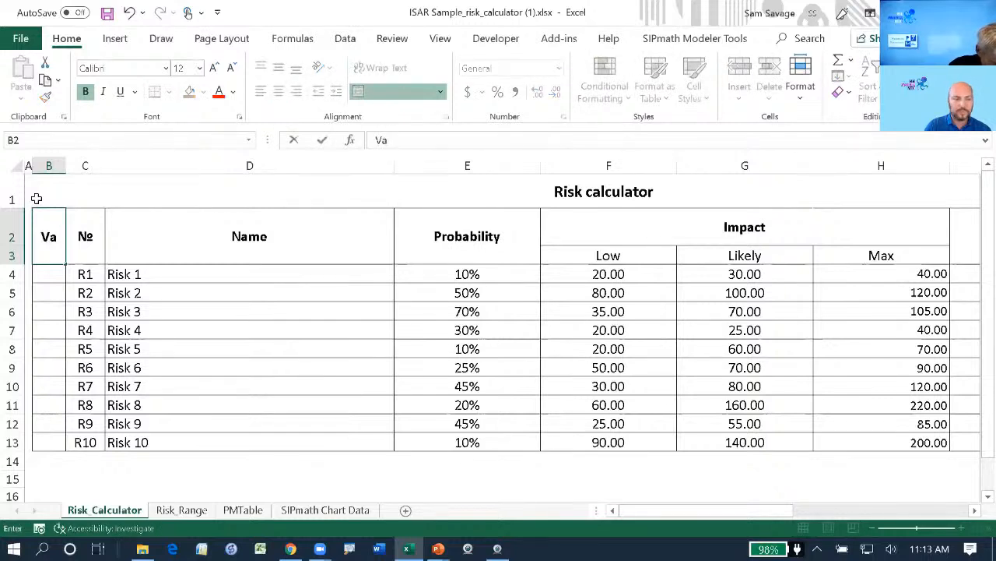
{"action": "type", "text": "r"}
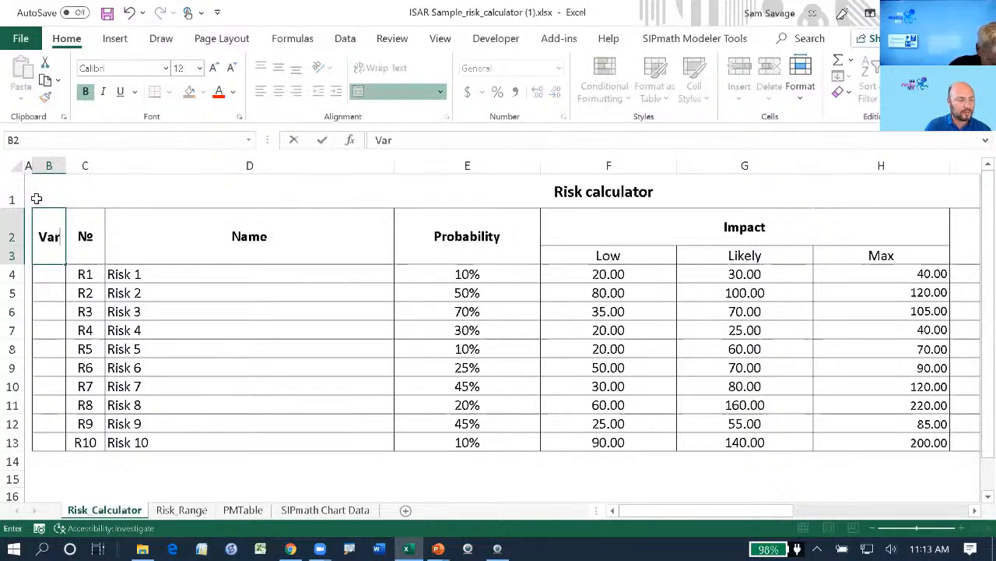
{"action": "type", "text": " ID"}
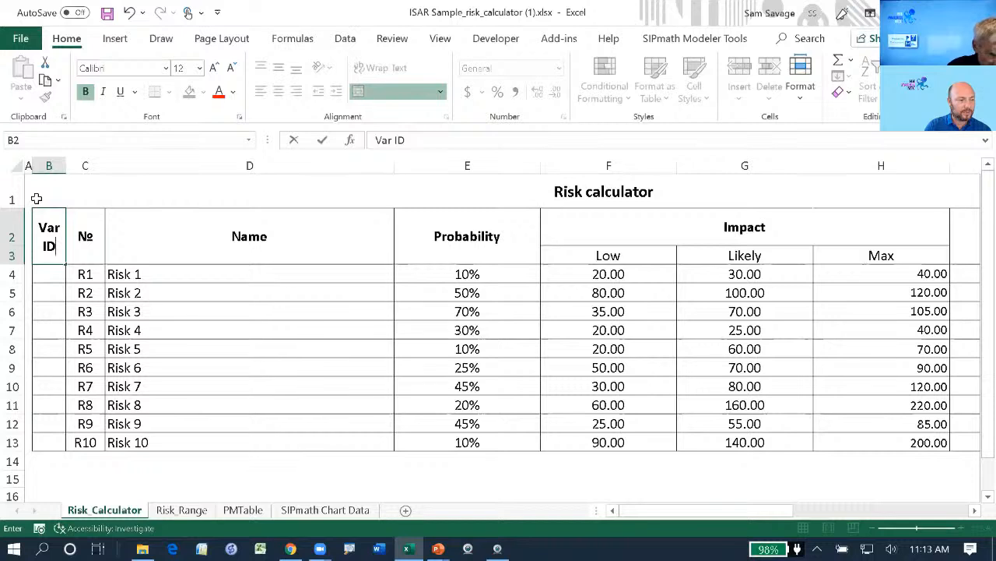
Number the ten risks from 1001 to 1010 under Var ID, widening the column so the numbers fit.
{"action": "left_click", "coordinate": [48, 284]}
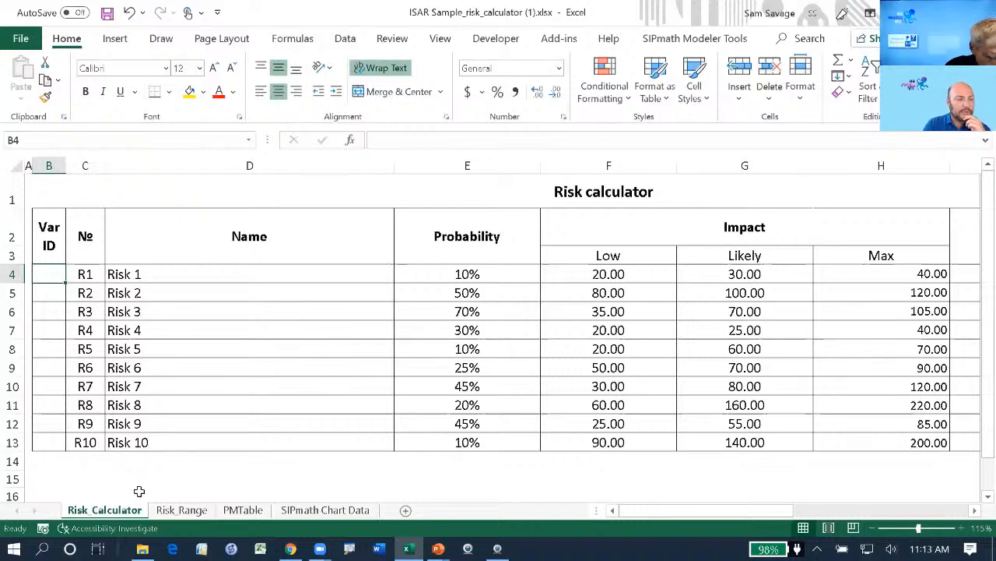
{"action": "type", "text": "11"}
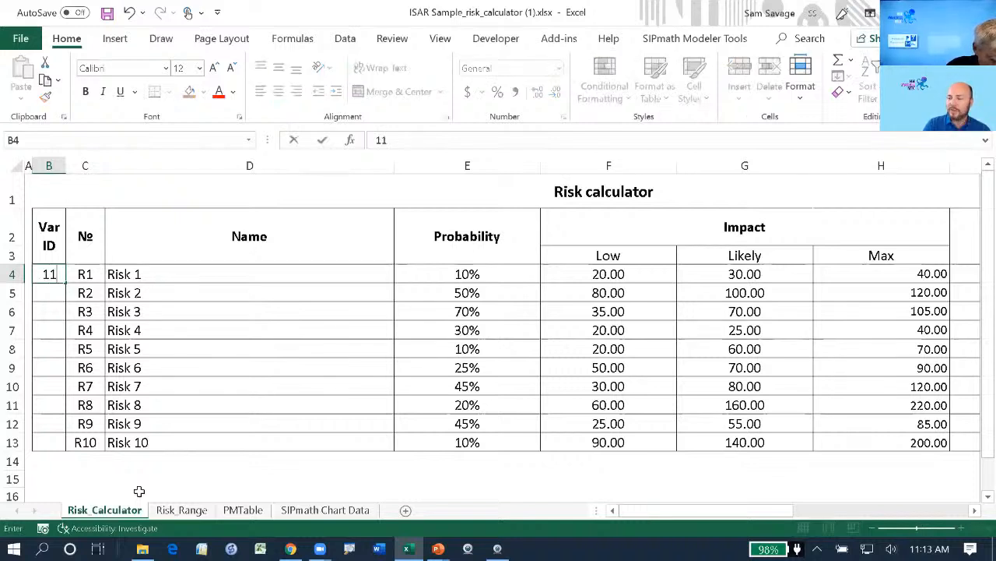
{"action": "key", "text": "BackSpace"}
{"action": "type", "text": "0"}
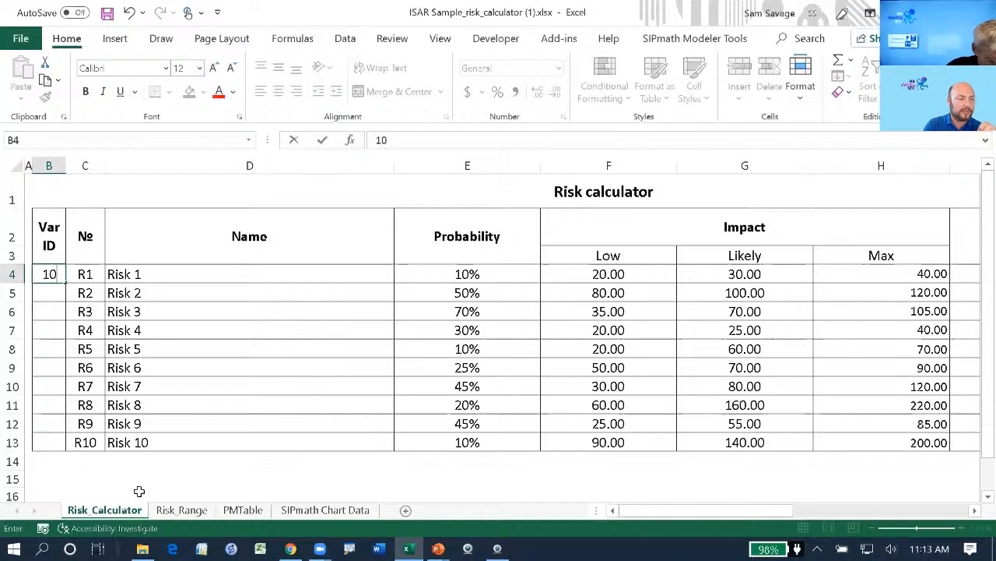
{"action": "type", "text": "01"}
{"action": "key", "text": "ctrl+Return"}
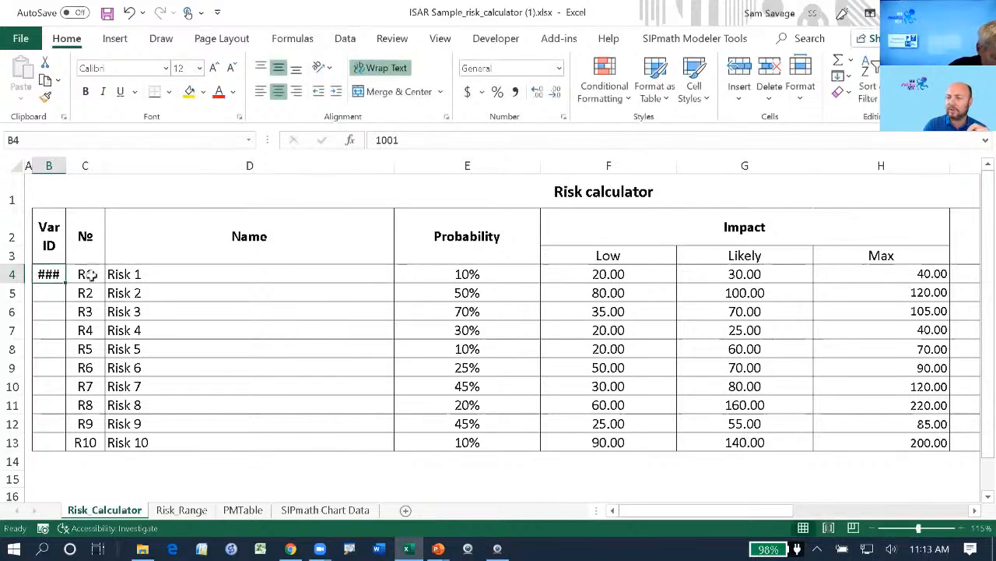
{"action": "left_click_drag", "start_coordinate": [68, 166], "coordinate": [84, 166]}
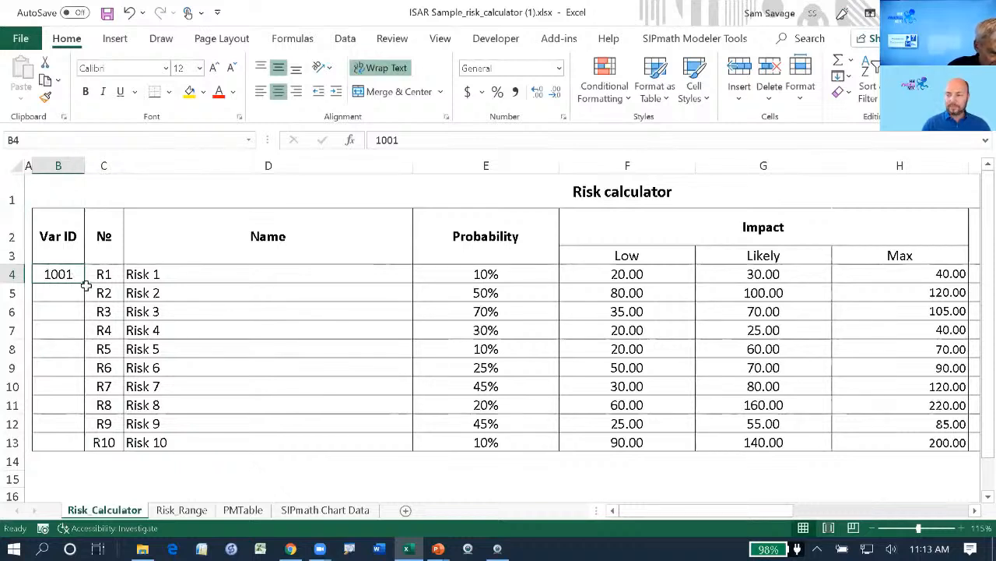
{"action": "left_click_drag", "start_coordinate": [84, 282], "coordinate": [71, 455]}
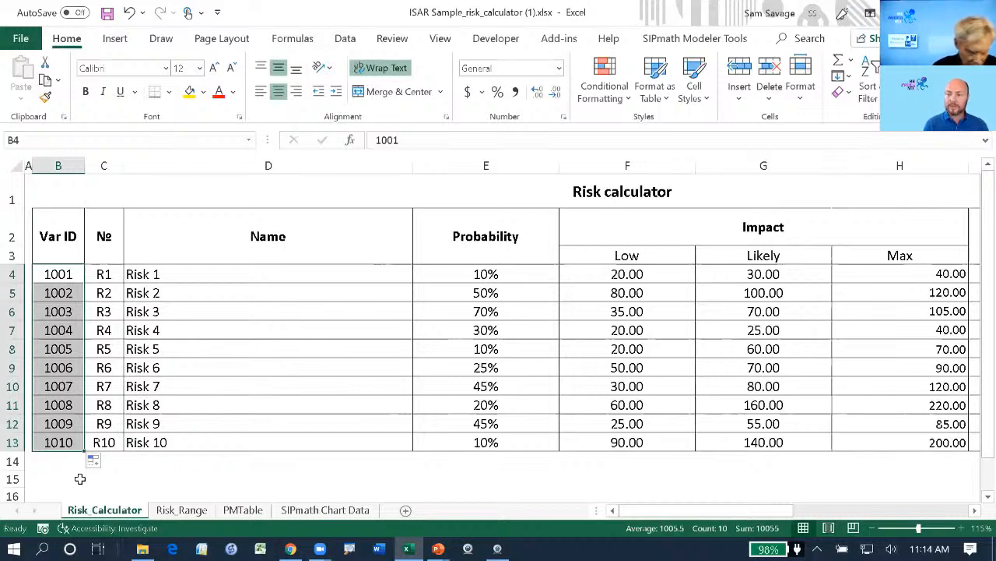
{"action": "left_click", "coordinate": [71, 479]}
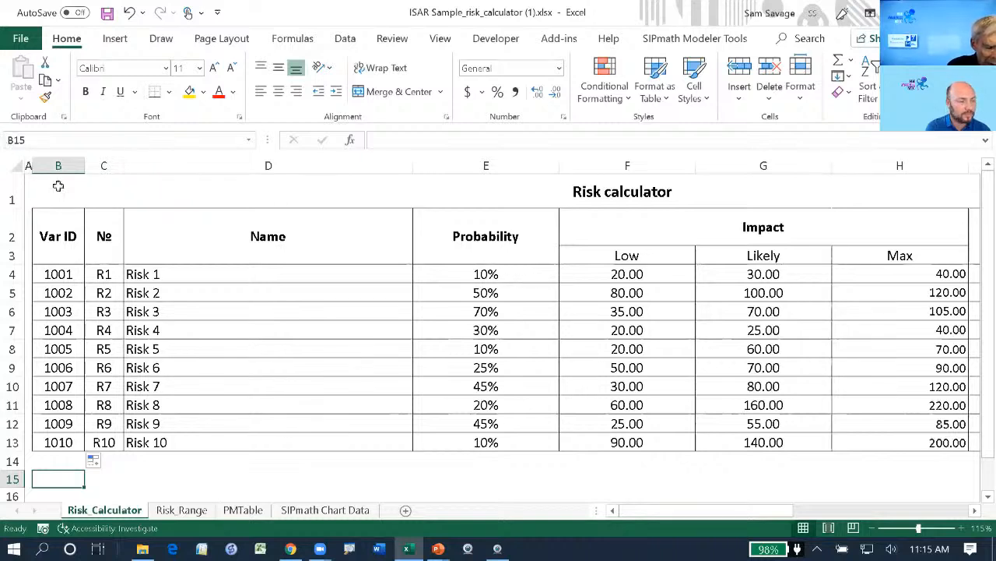
Insert another blank column before the Var ID column and widen it to about the same width.
{"action": "left_click", "coordinate": [58, 160]}
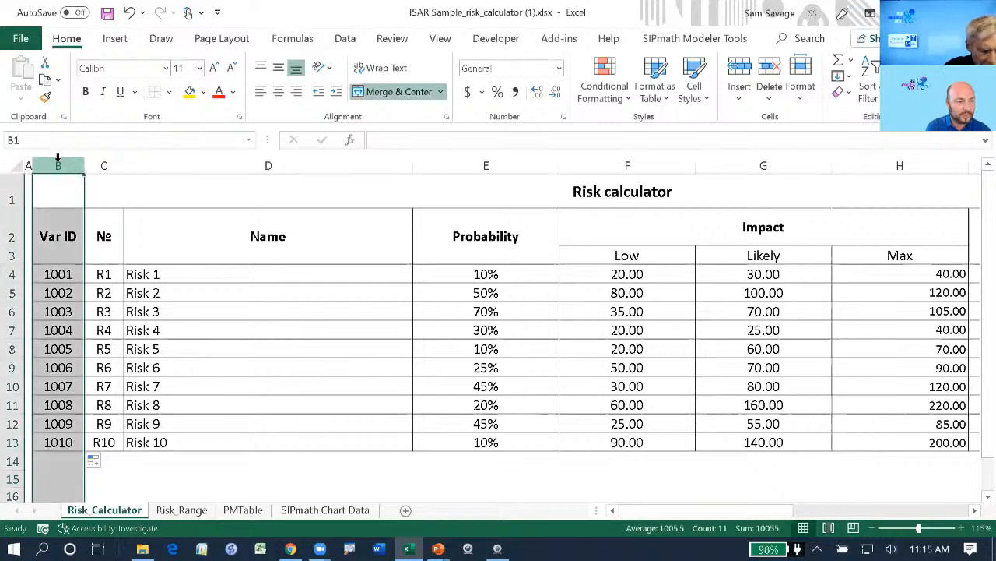
{"action": "right_click", "coordinate": [59, 166]}
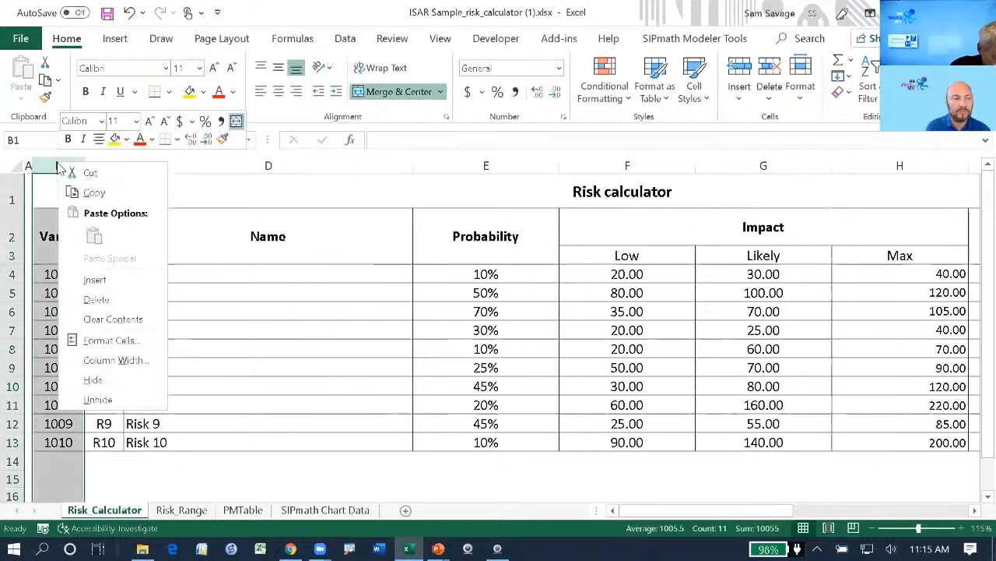
{"action": "left_click", "coordinate": [105, 279]}
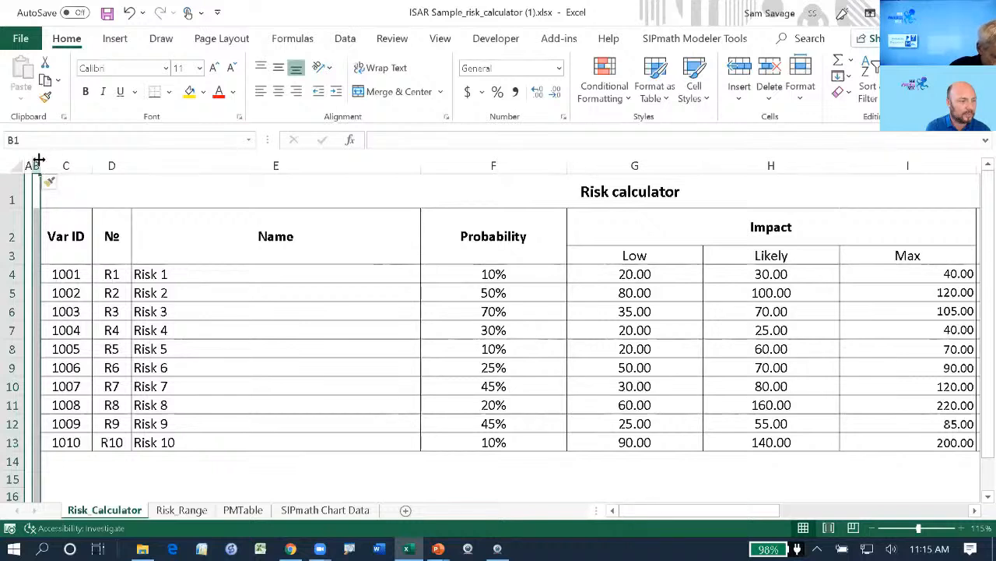
{"action": "left_click_drag", "start_coordinate": [37, 165], "coordinate": [85, 168]}
Copy the Var ID header and its ten IDs into the new column, starting at B2.
{"action": "left_click_drag", "start_coordinate": [106, 233], "coordinate": [111, 438]}
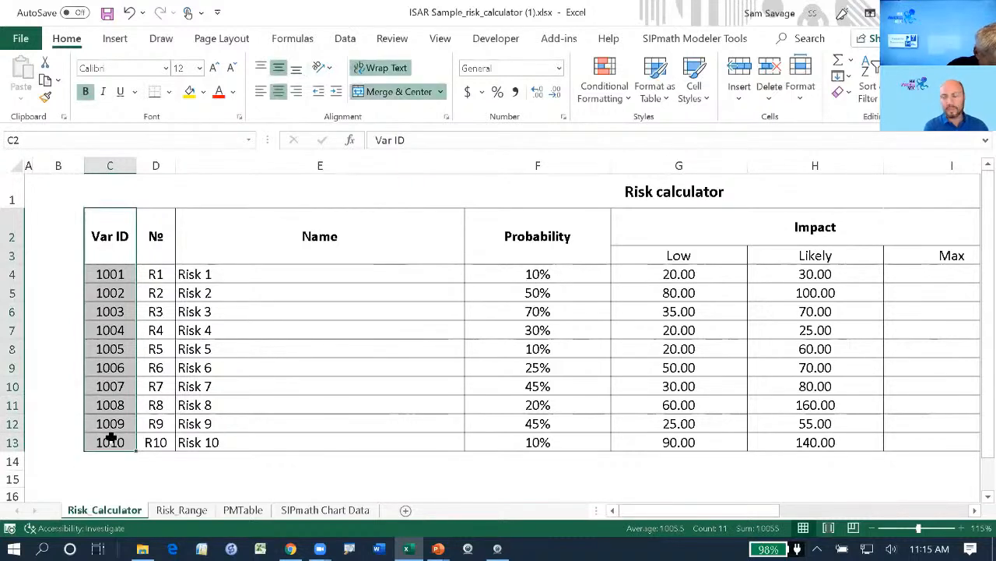
{"action": "key", "text": "ctrl+c"}
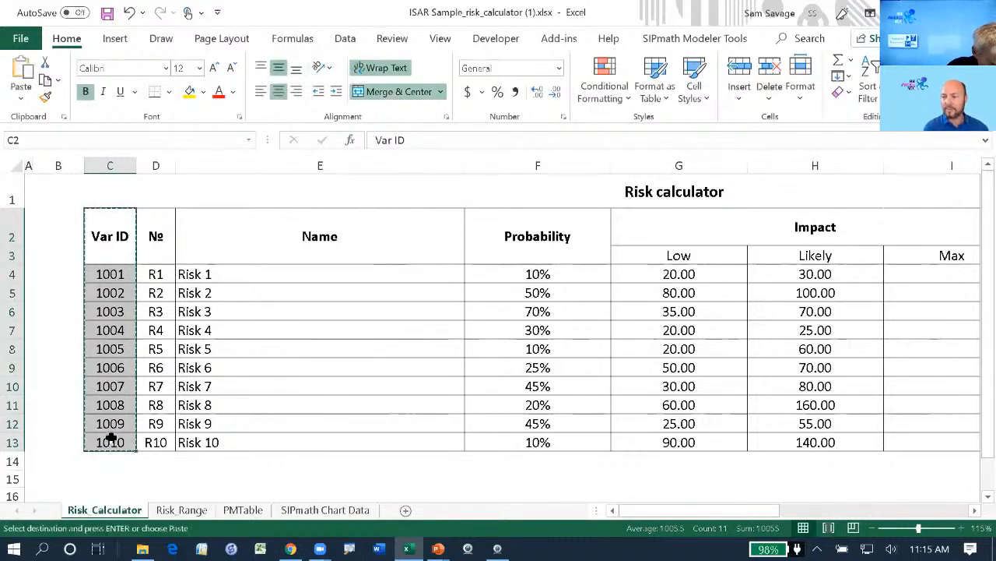
{"action": "left_click", "coordinate": [64, 226]}
{"action": "key", "text": "ctrl+v"}
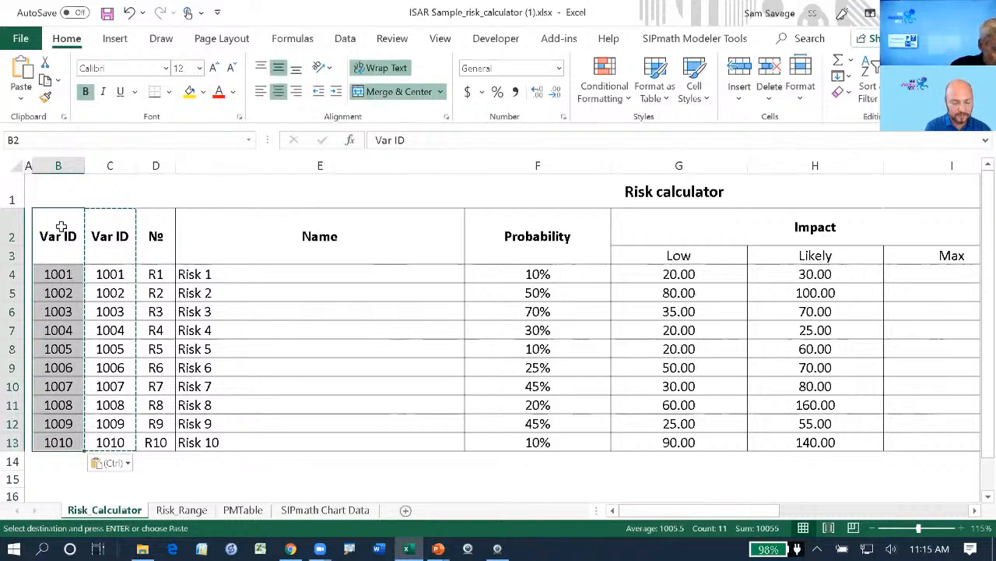
Change the Var ID header in cell B2 to "Var ID 0/1".
{"action": "left_click", "coordinate": [61, 236]}
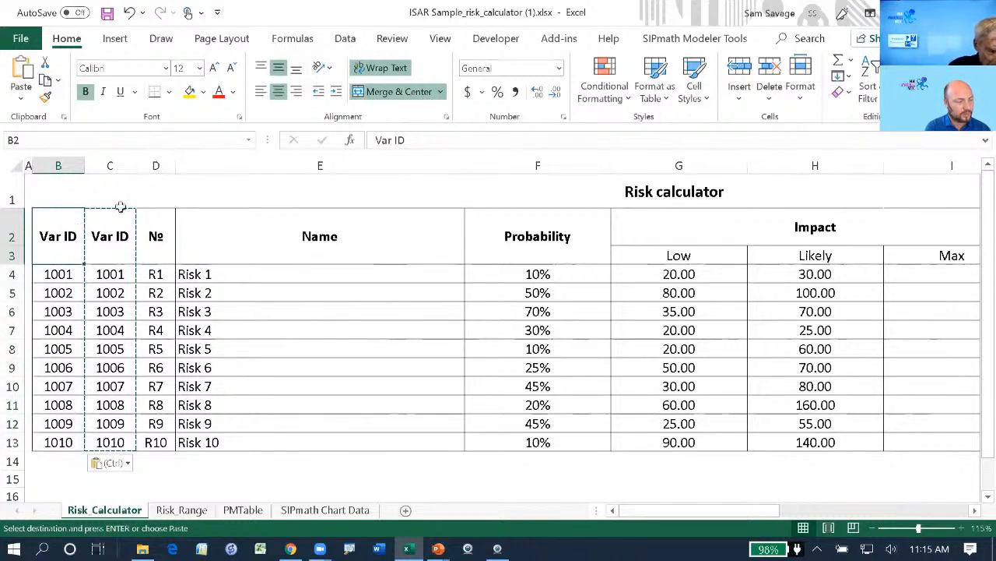
{"action": "left_click", "coordinate": [417, 139]}
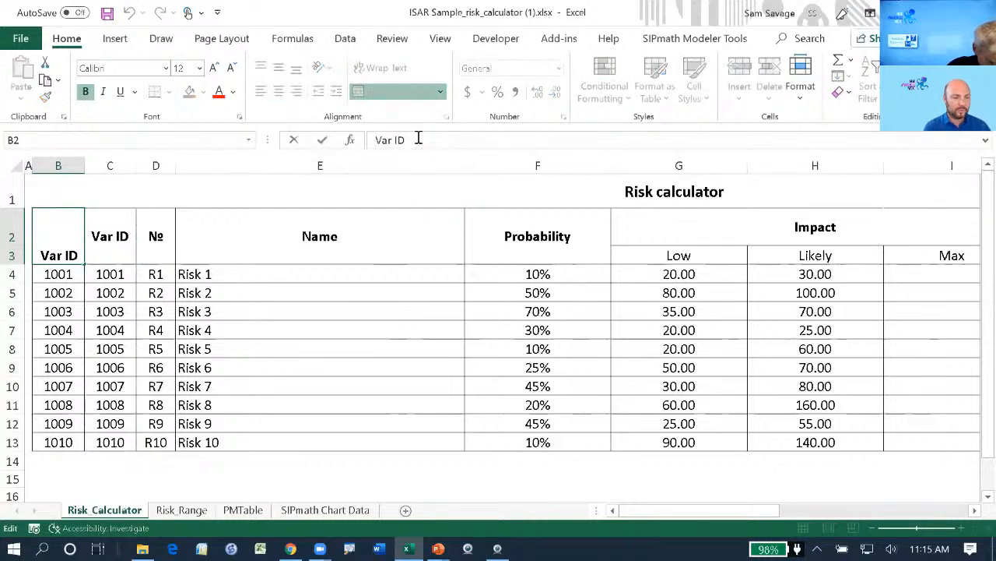
{"action": "type", "text": "Bern"}
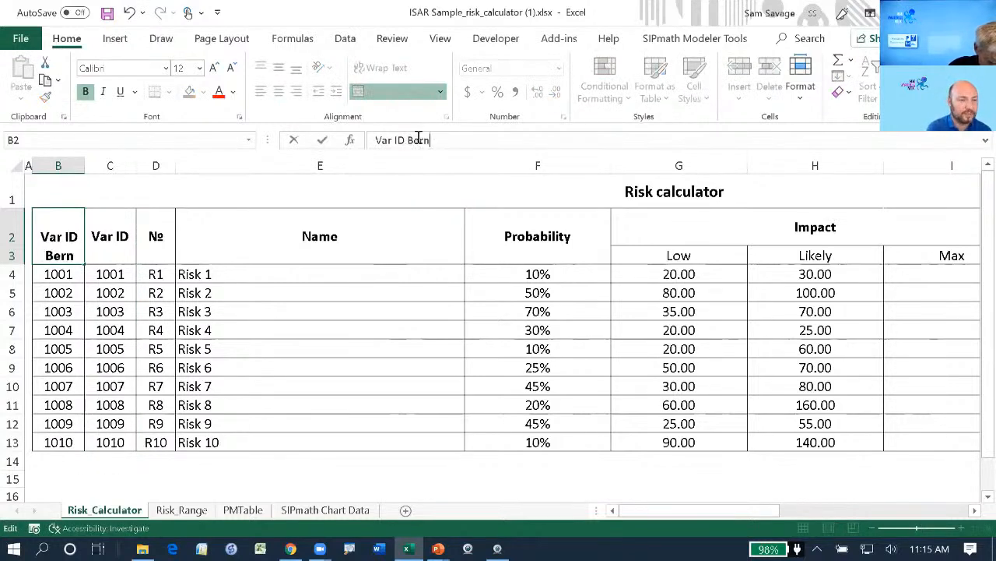
{"action": "type", "text": "oulli"}
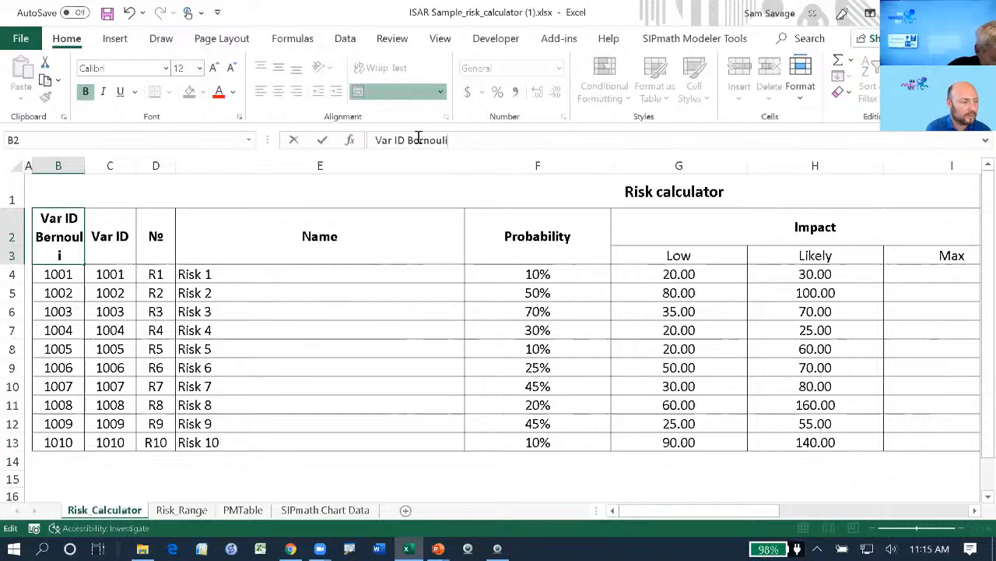
{"action": "key", "text": "BackSpace"}
{"action": "key", "text": "BackSpace"}
{"action": "key", "text": "BackSpace"}
{"action": "key", "text": "BackSpace"}
{"action": "key", "text": "BackSpace"}
{"action": "key", "text": "BackSpace"}
{"action": "key", "text": "BackSpace"}
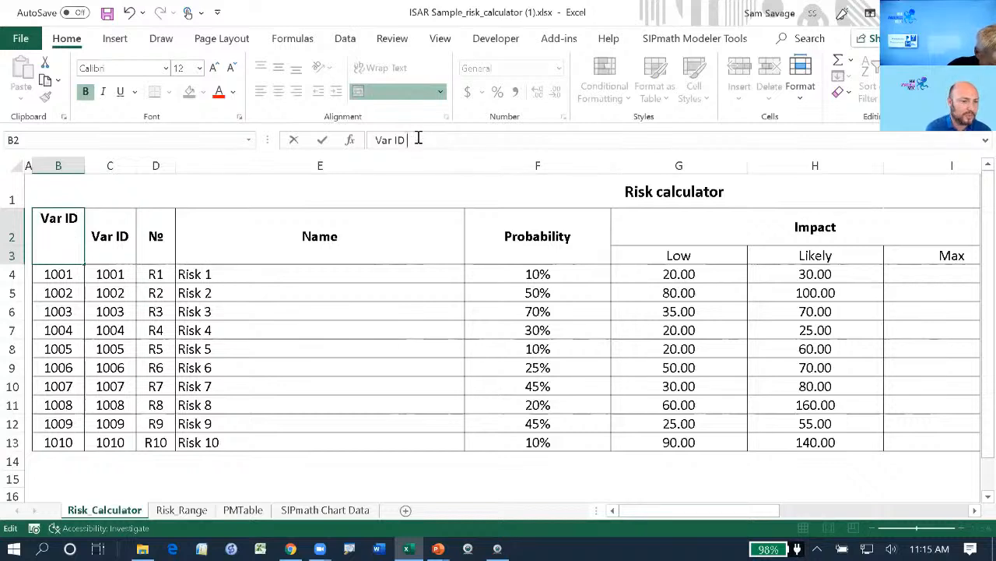
{"action": "type", "text": "0/1"}
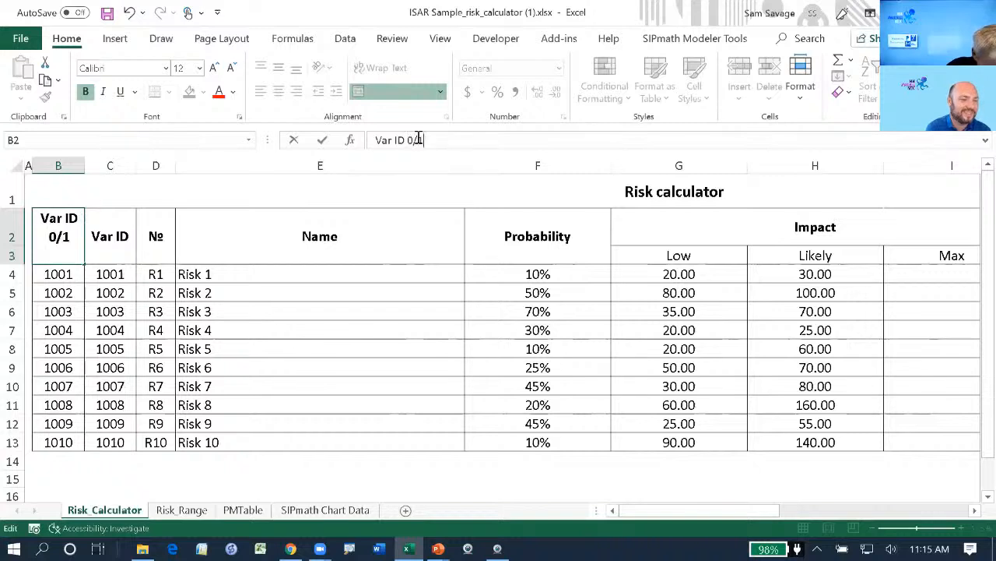
{"action": "key", "text": "ctrl+Return"}
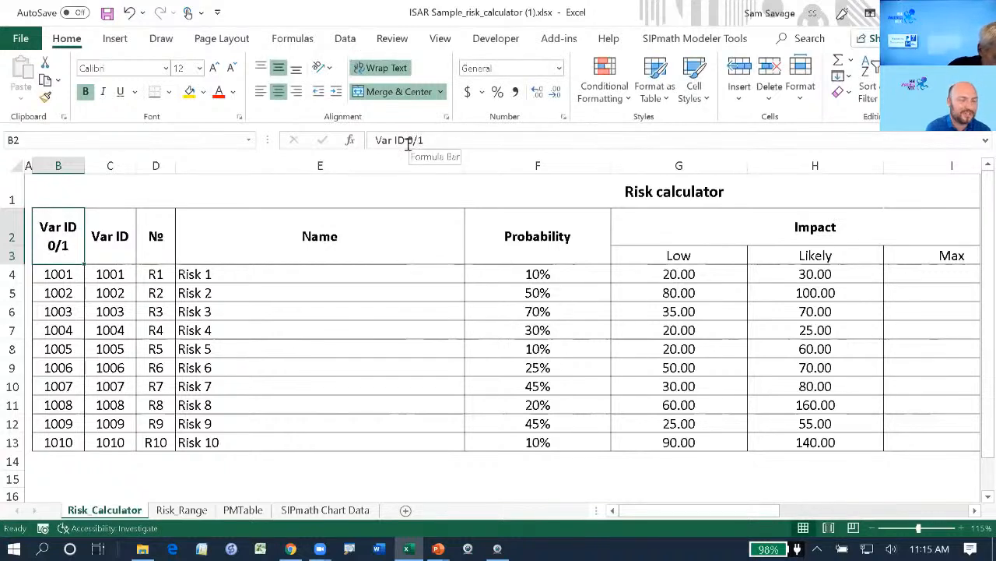
Change the Var ID header in cell C2 to "Var ID Triang".
{"action": "left_click", "coordinate": [112, 238]}
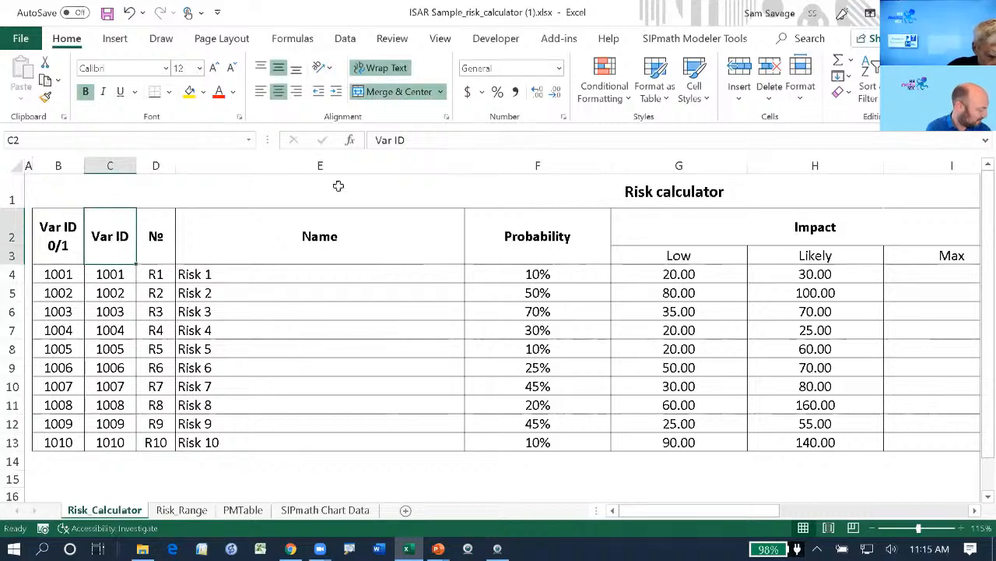
{"action": "left_click", "coordinate": [427, 139]}
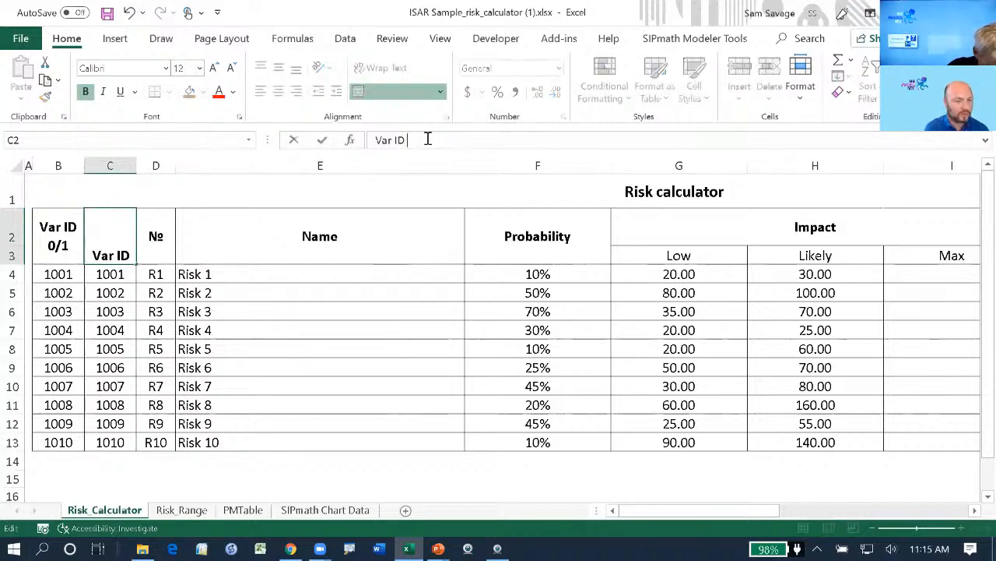
{"action": "type", "text": "Triang"}
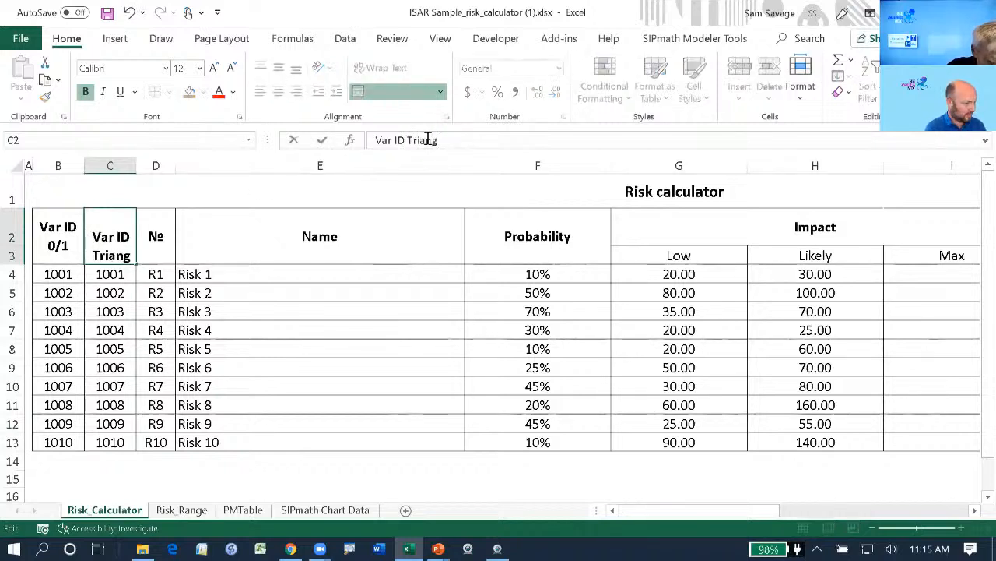
{"action": "key", "text": "ctrl+Return"}
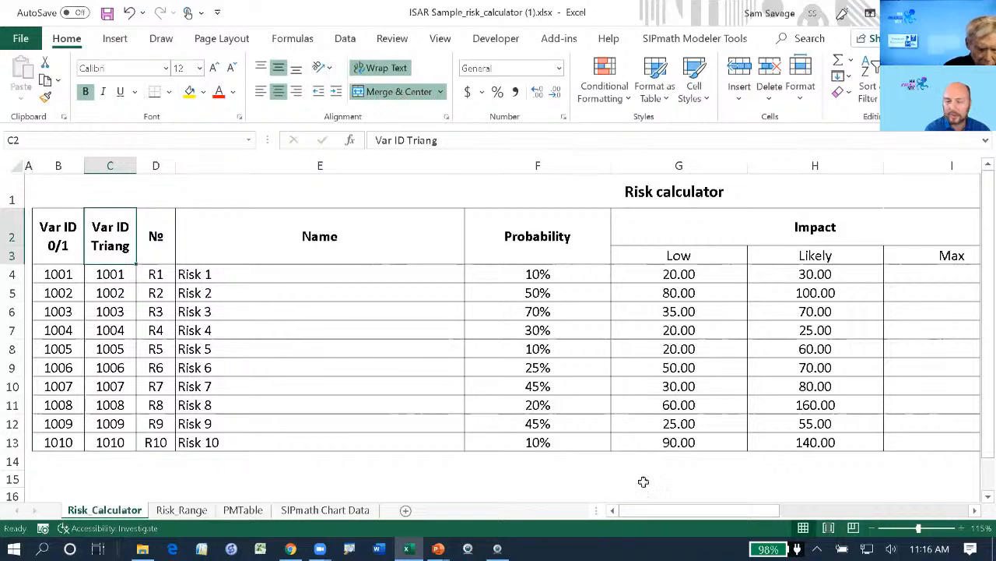
{"action": "left_click", "coordinate": [103, 278]}
{"action": "type", "text": "="}
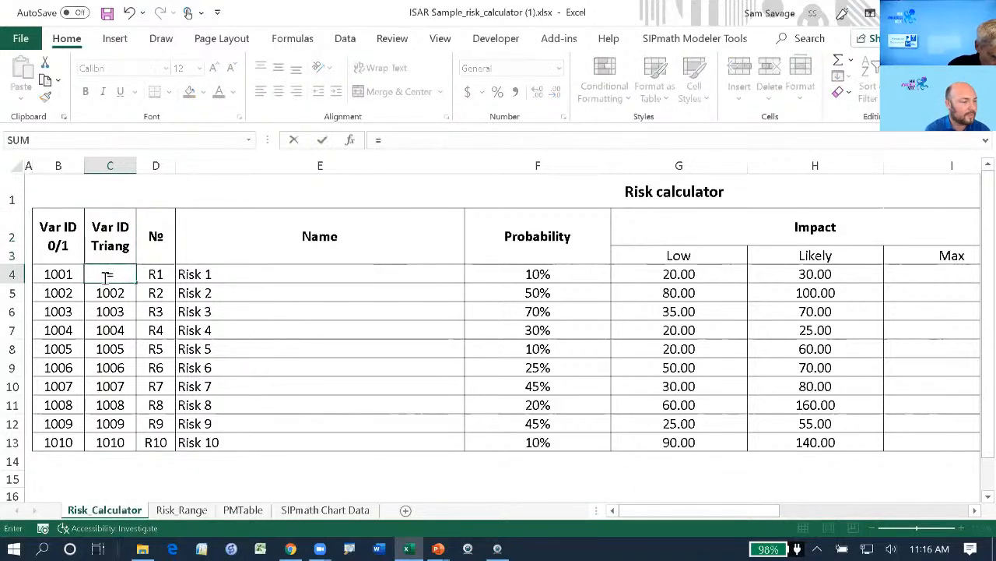
{"action": "left_click", "coordinate": [61, 440]}
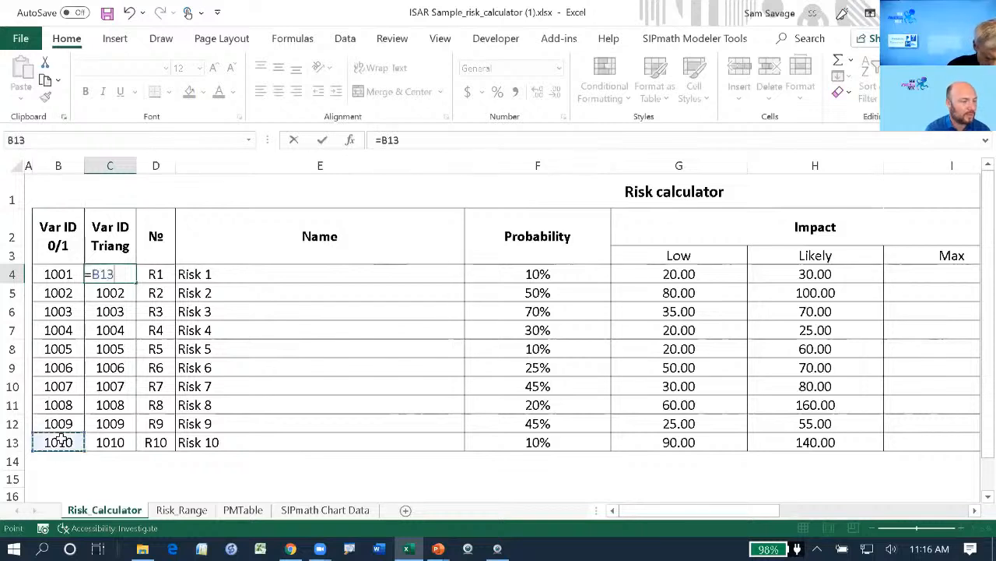
{"action": "key", "text": "ctrl+Return"}
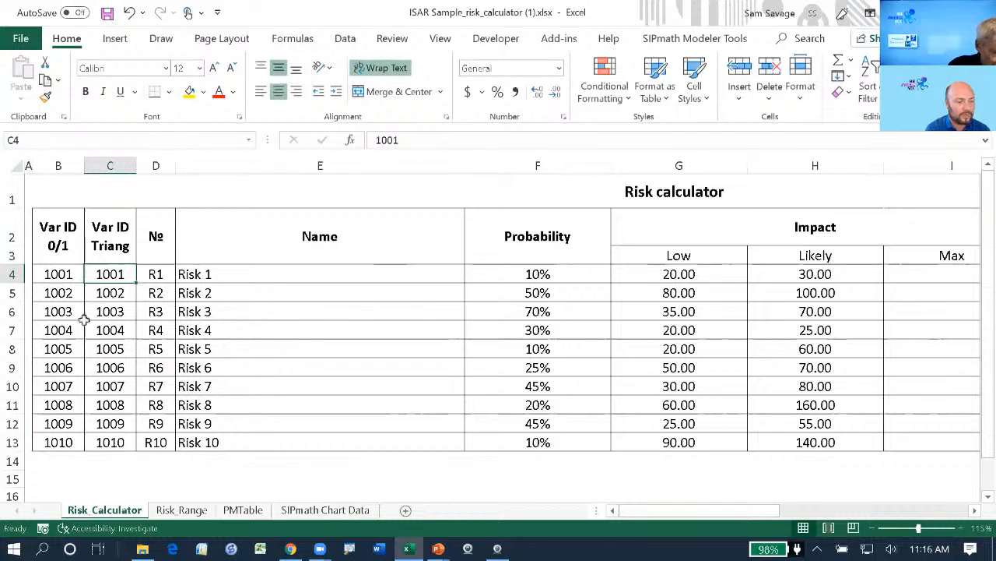
Change the first Var ID Triang value in C4 to 2001 and fill the series down to 2010 in C13.
{"action": "left_click", "coordinate": [384, 140]}
{"action": "key", "text": "BackSpace"}
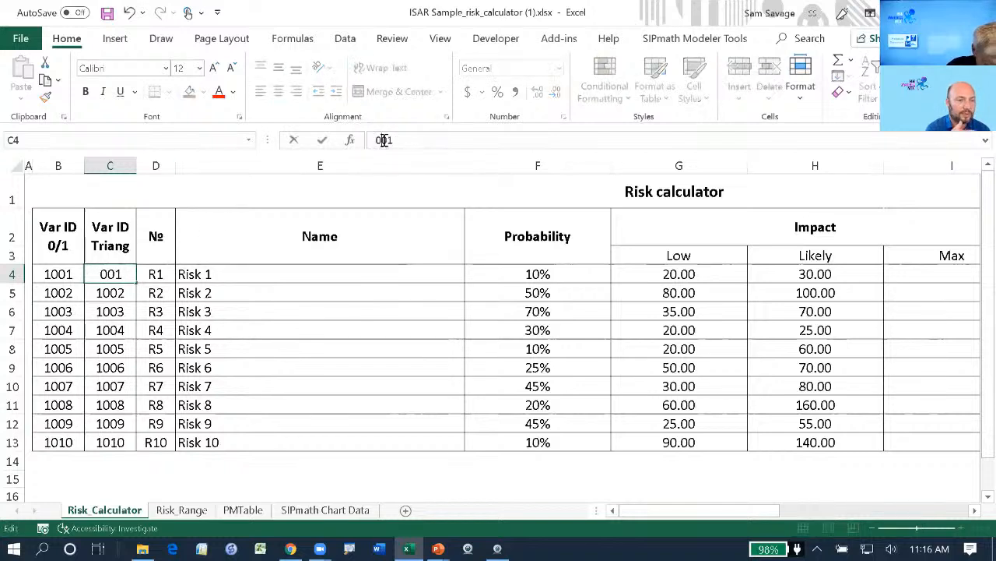
{"action": "type", "text": "2"}
{"action": "key", "text": "ctrl+Return"}
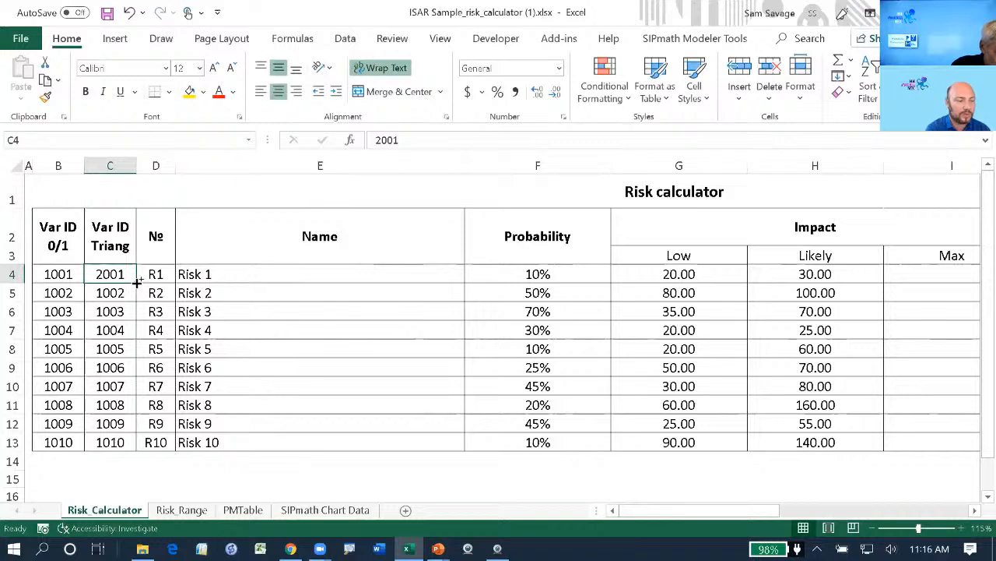
{"action": "left_click_drag", "start_coordinate": [137, 283], "coordinate": [134, 458]}
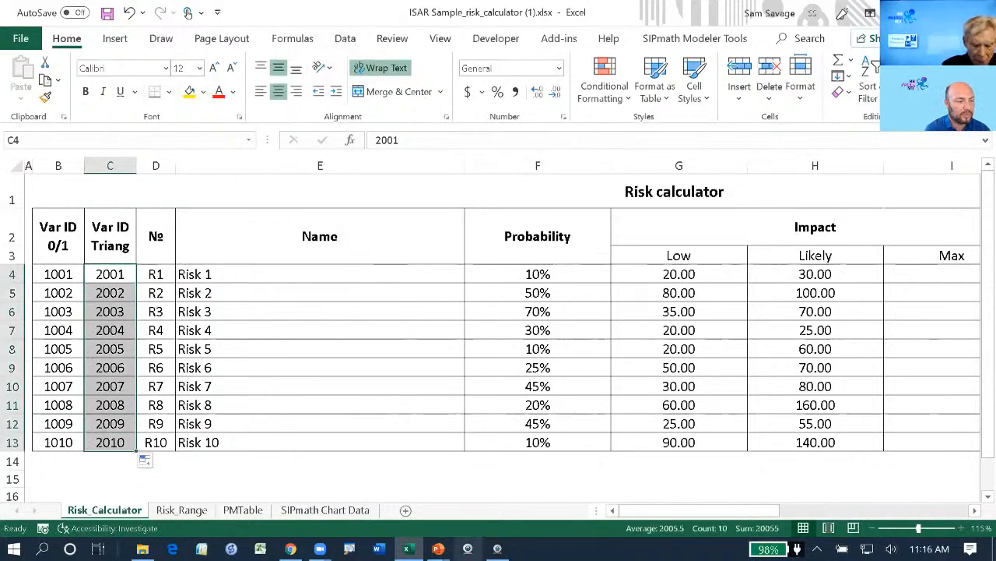
Enter the headers "HDR 0/1" in N1 and "HDR Triang" in O1, beside the risk table.
{"action": "left_click", "coordinate": [676, 516]}
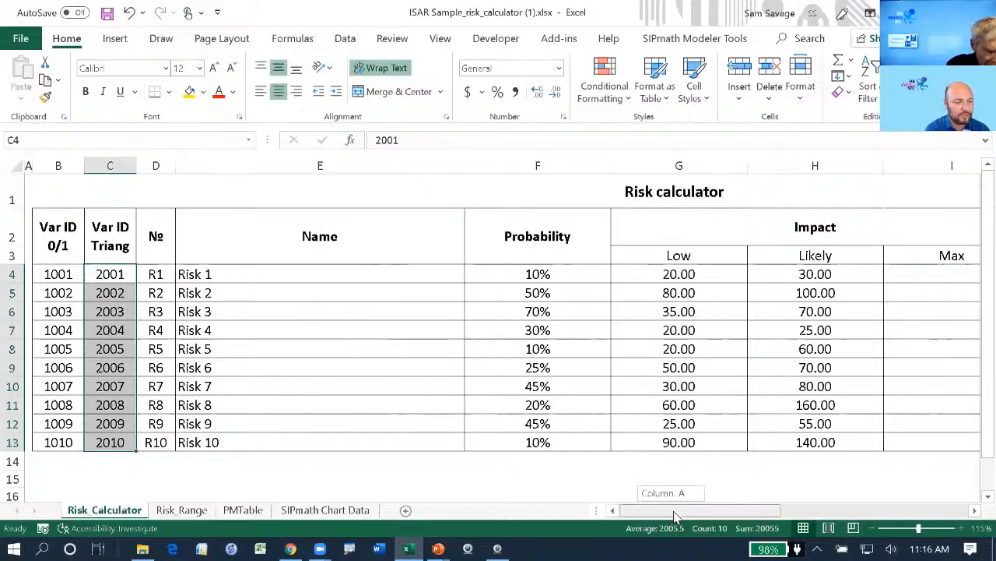
{"action": "left_click_drag", "start_coordinate": [676, 516], "coordinate": [876, 516]}
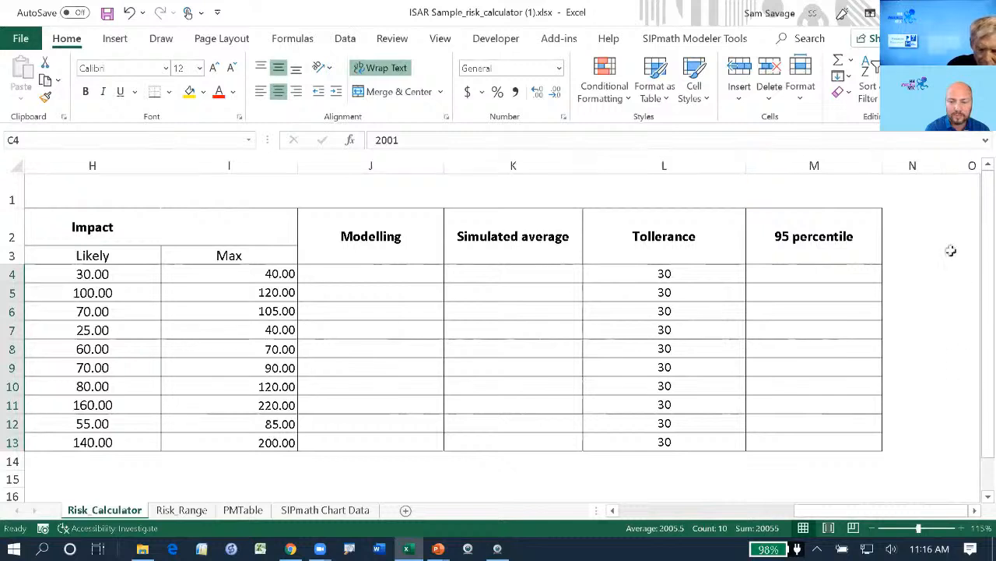
{"action": "left_click", "coordinate": [920, 184]}
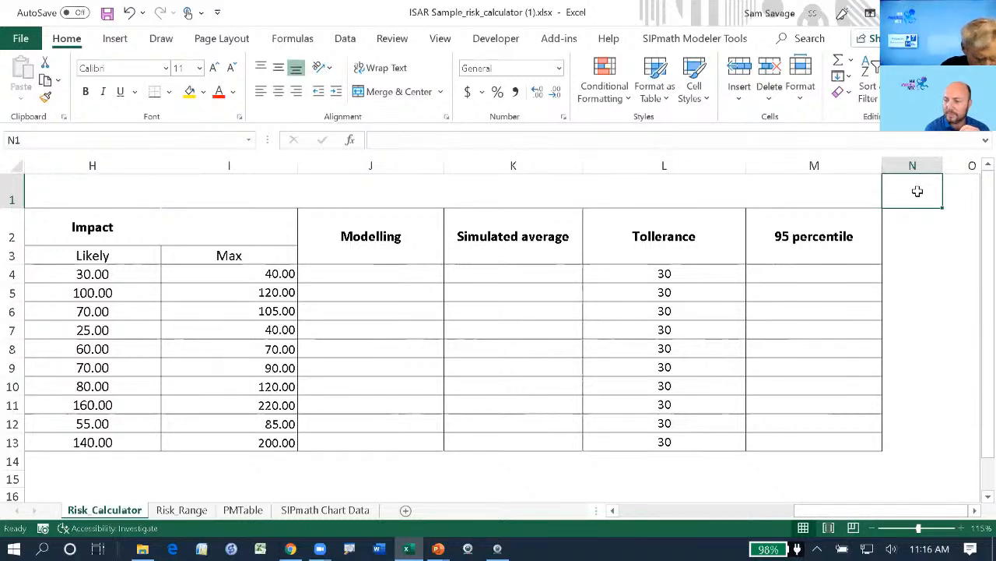
{"action": "type", "text": "HDR 0/1"}
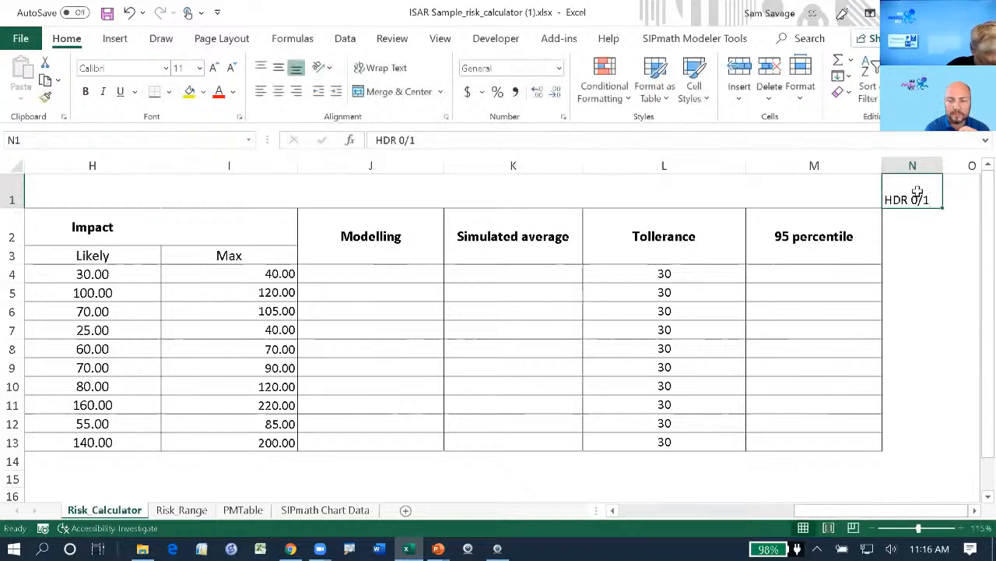
{"action": "key", "text": "Tab"}
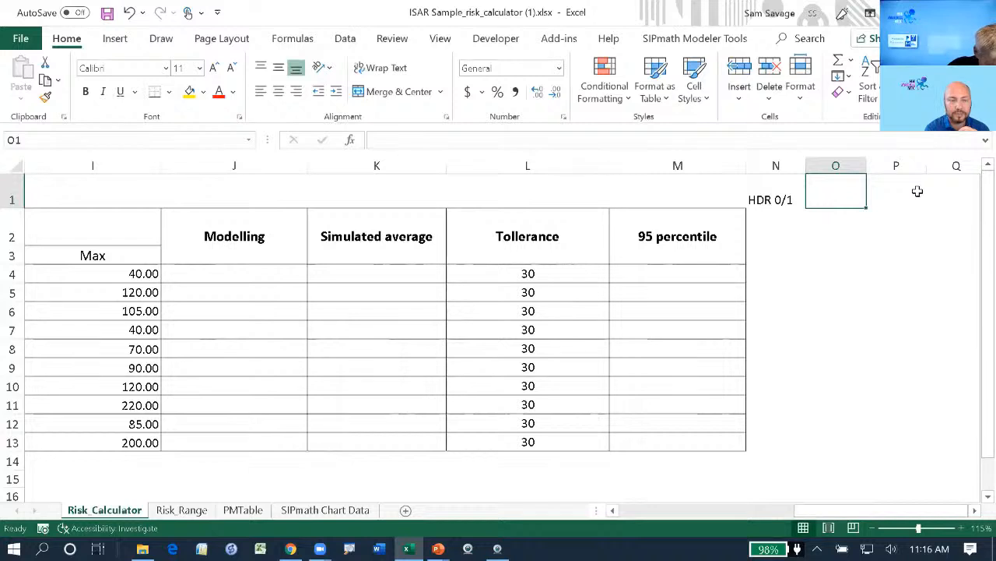
{"action": "type", "text": "HDR"}
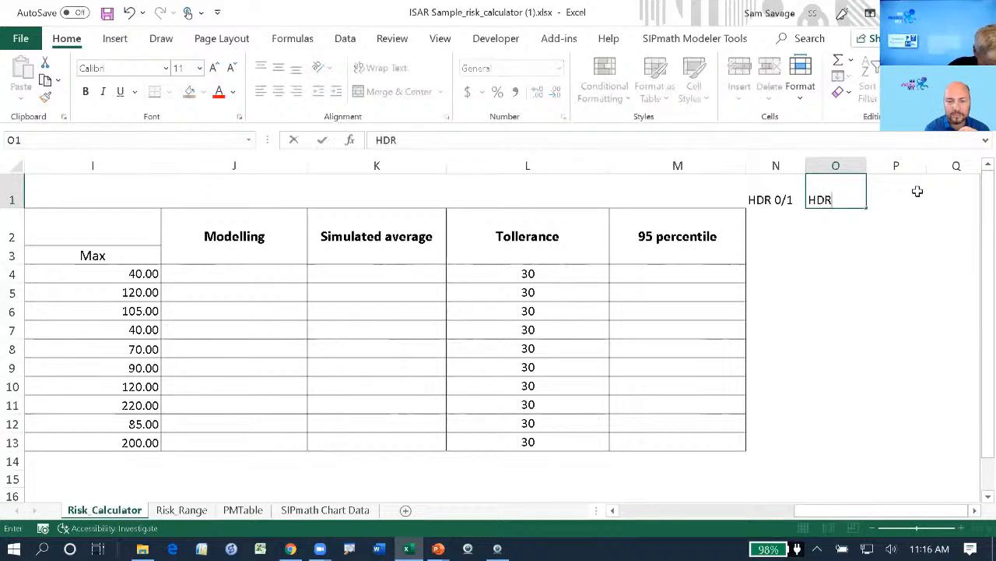
{"action": "type", "text": " Tria"}
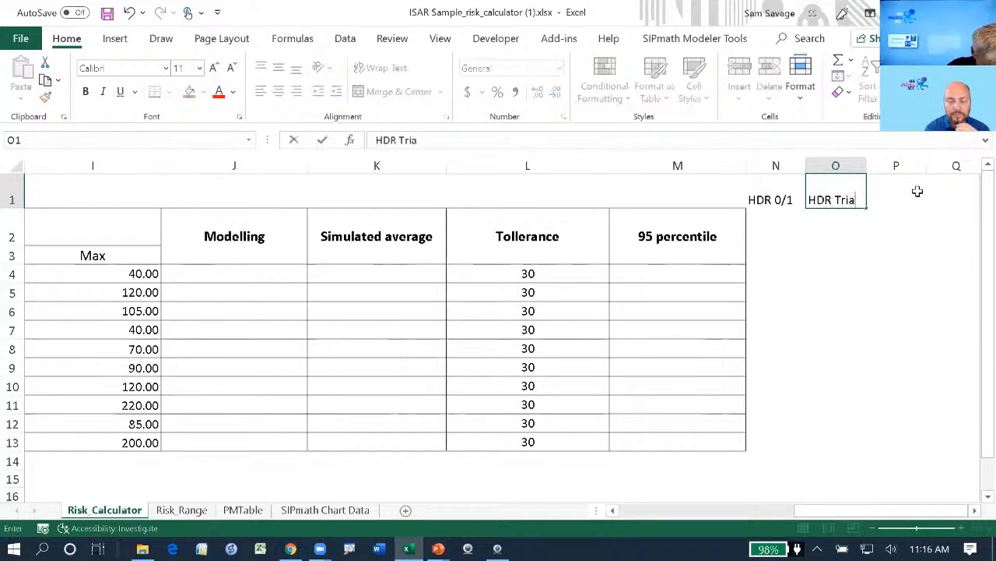
{"action": "type", "text": "ng"}
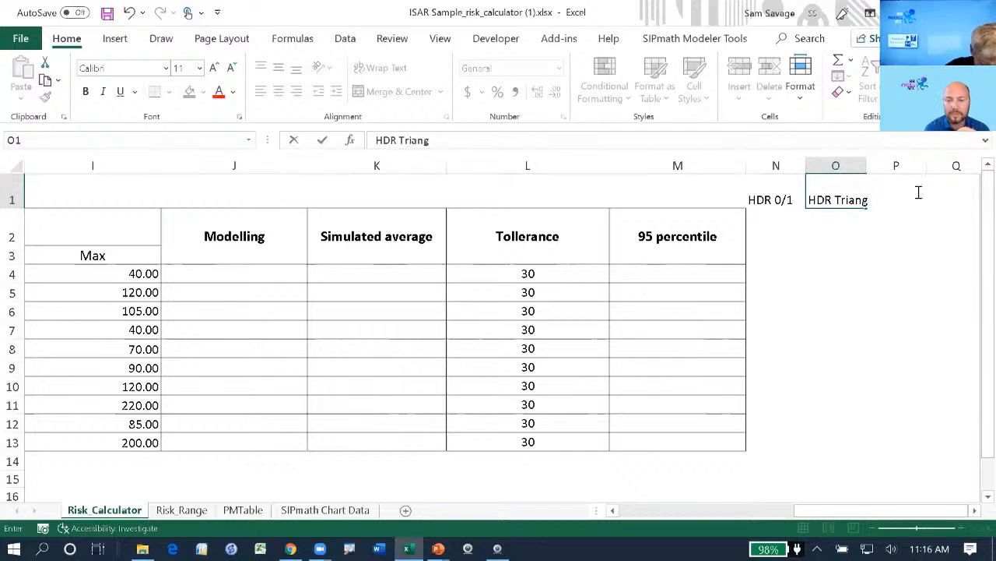
{"action": "key", "text": "ctrl+Return"}
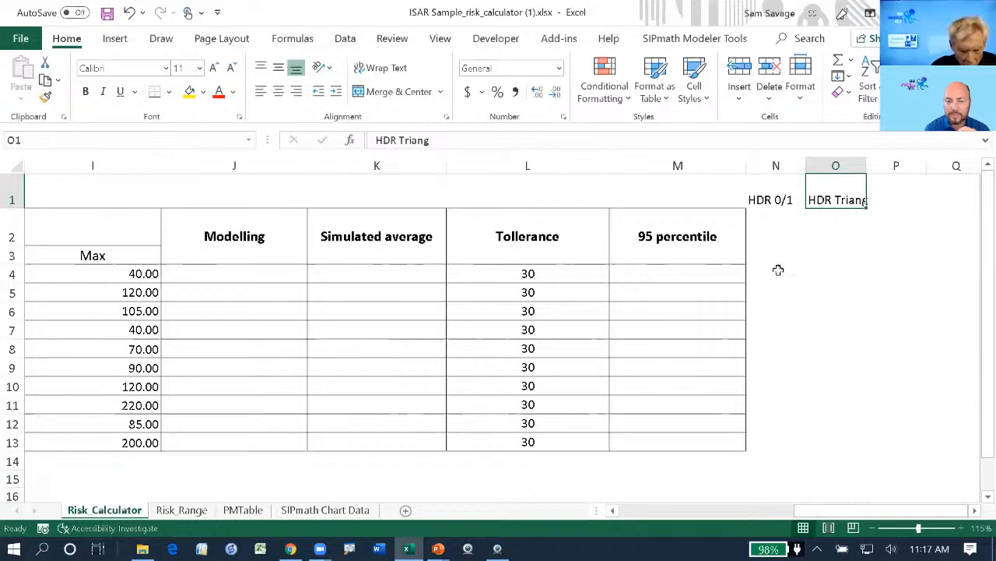
Generate uniform HDR random inputs in N4:N13 with SIPmath, using the Var ID 0/1 values in B4:B13 as the start variable IDs.
{"action": "left_click_drag", "start_coordinate": [777, 272], "coordinate": [770, 444]}
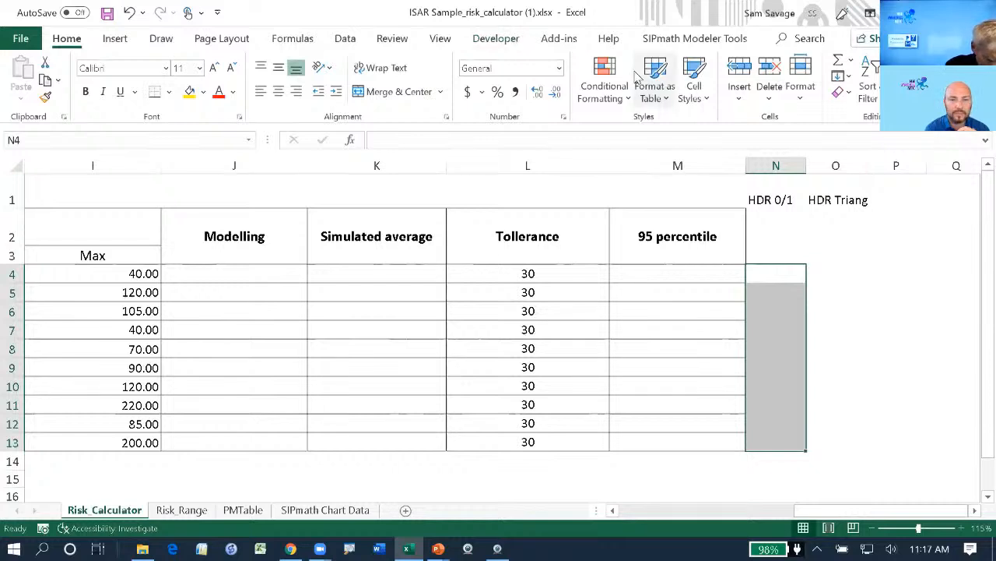
{"action": "left_click", "coordinate": [674, 38]}
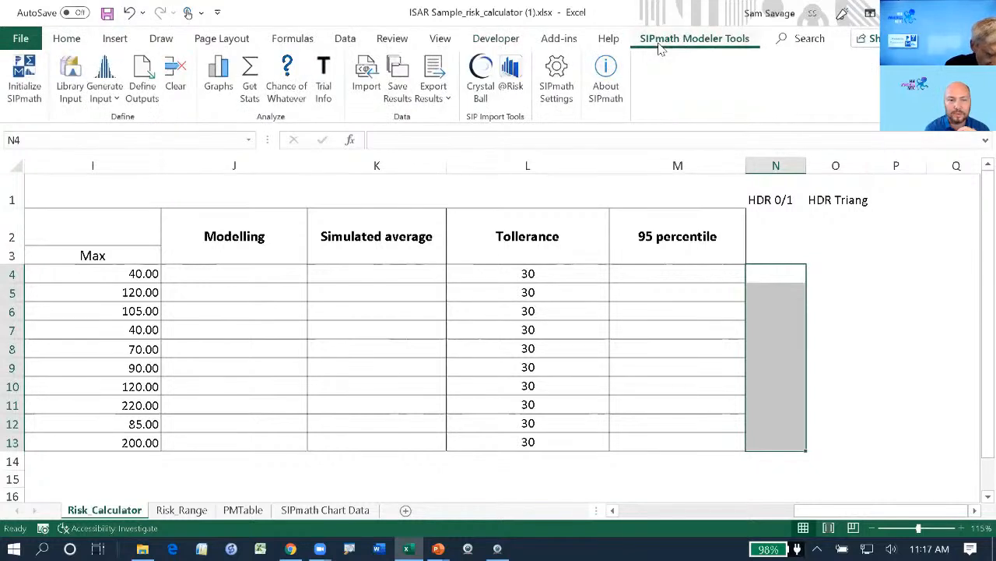
{"action": "left_click", "coordinate": [109, 85]}
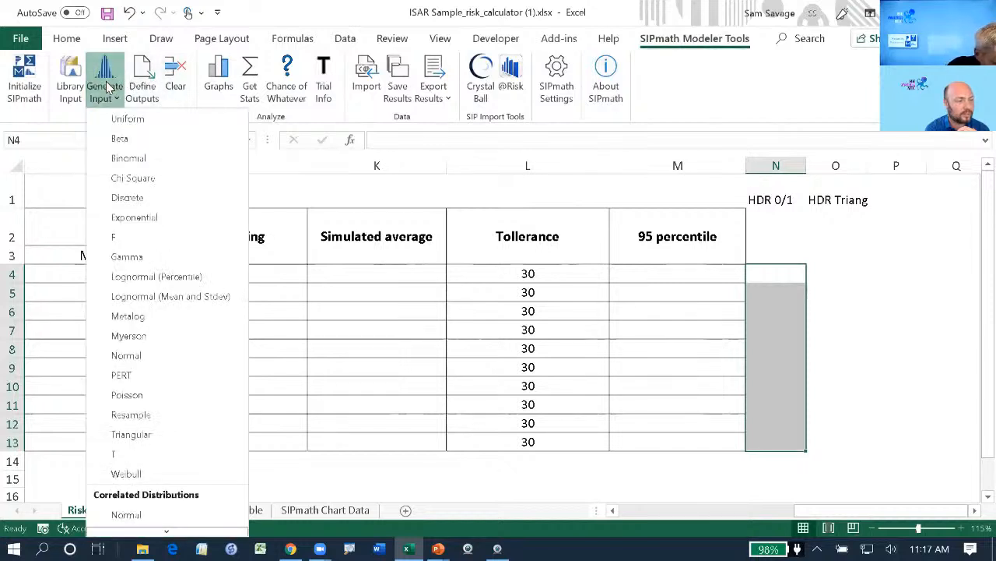
{"action": "left_click", "coordinate": [123, 119]}
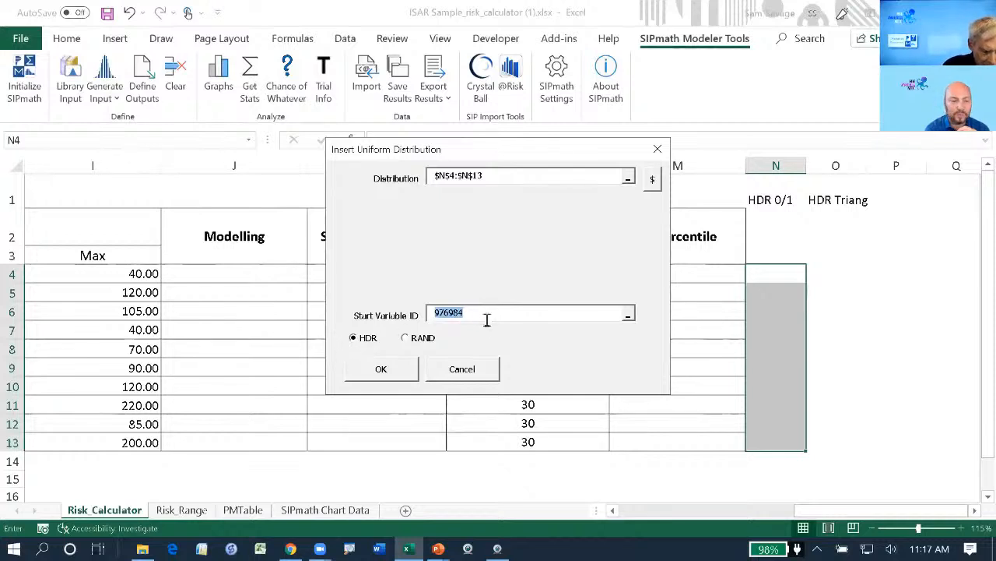
{"action": "left_click_drag", "start_coordinate": [473, 306], "coordinate": [402, 301]}
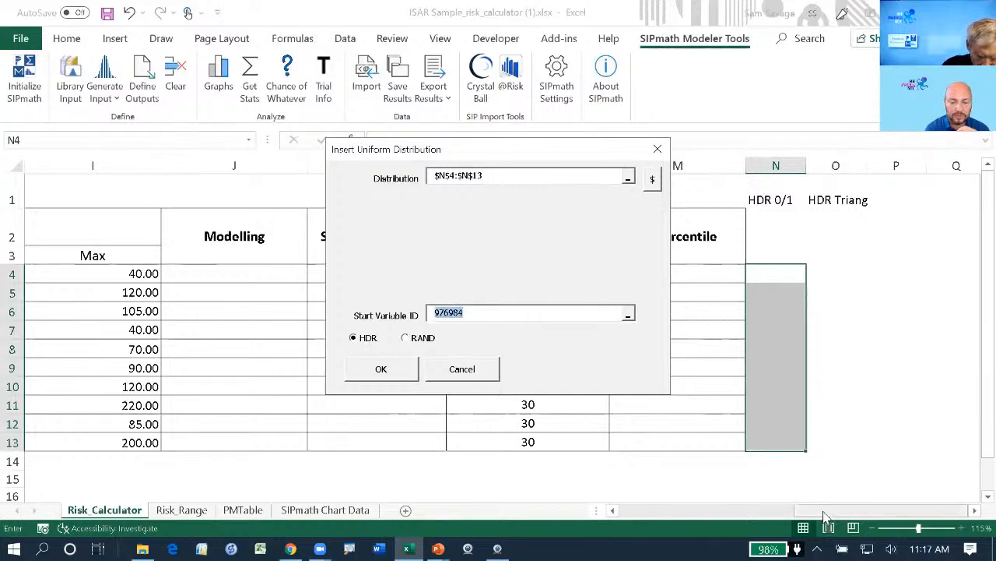
{"action": "left_click_drag", "start_coordinate": [825, 518], "coordinate": [596, 478]}
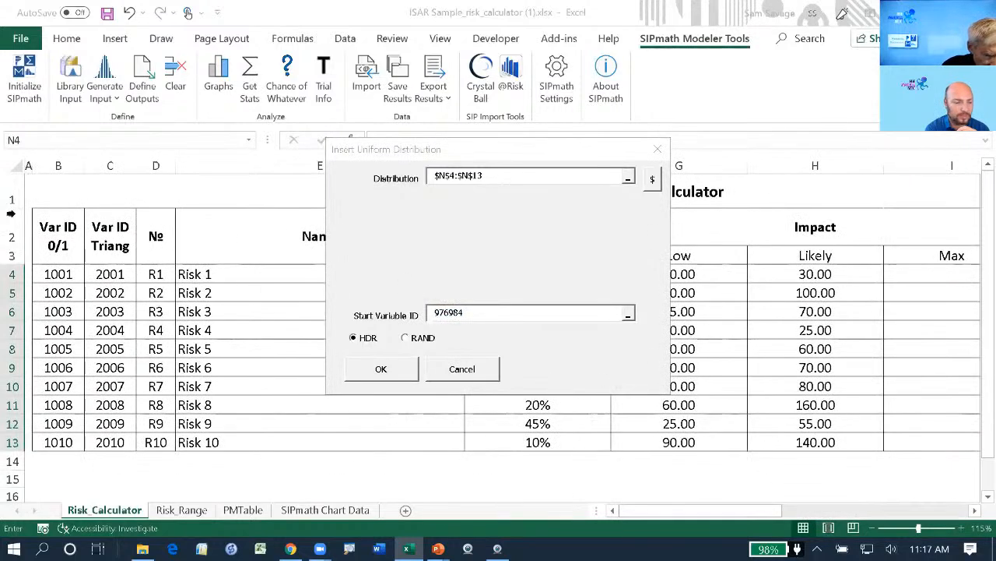
{"action": "left_click_drag", "start_coordinate": [48, 271], "coordinate": [55, 438]}
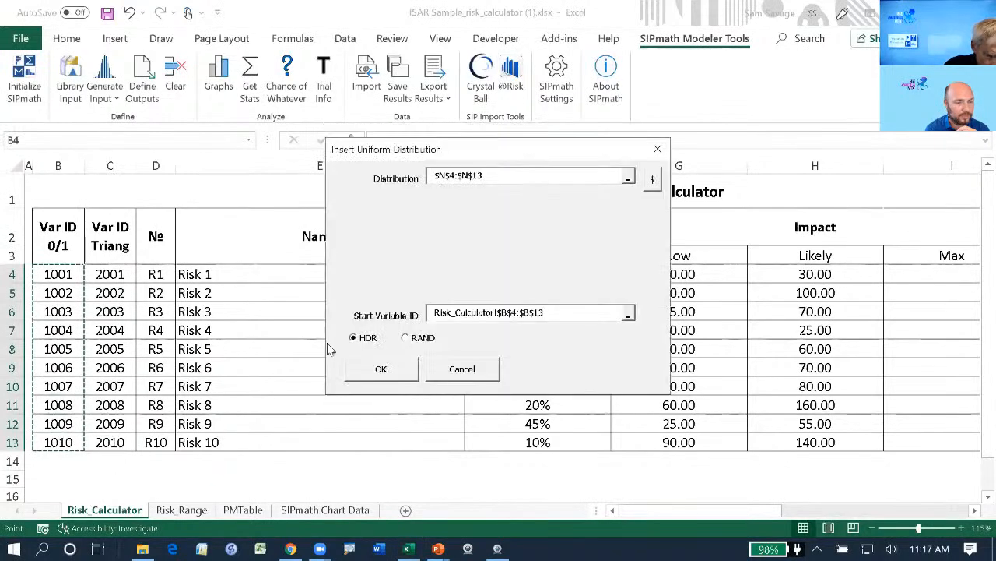
{"action": "left_click", "coordinate": [381, 369]}
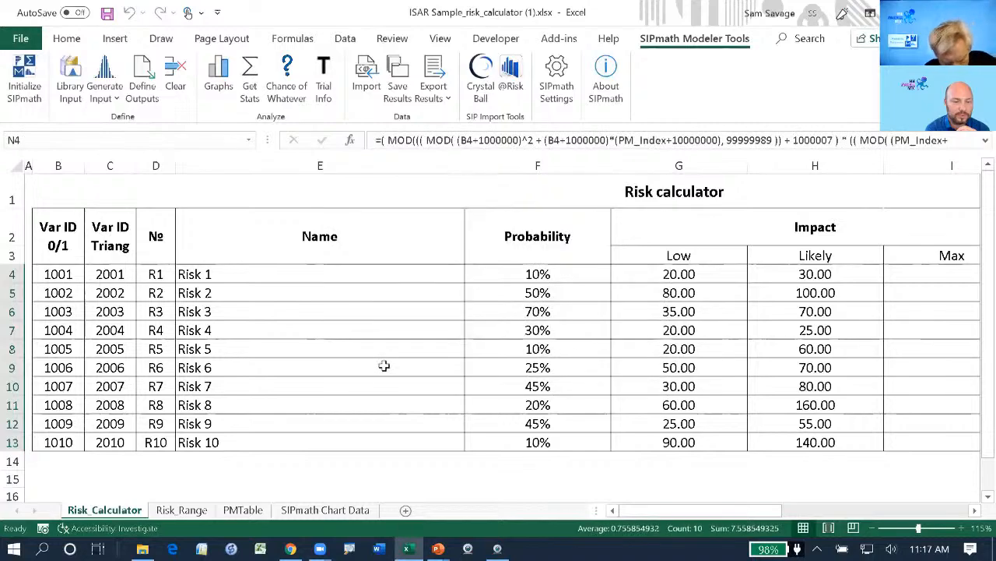
{"action": "left_click_drag", "start_coordinate": [668, 510], "coordinate": [849, 523]}
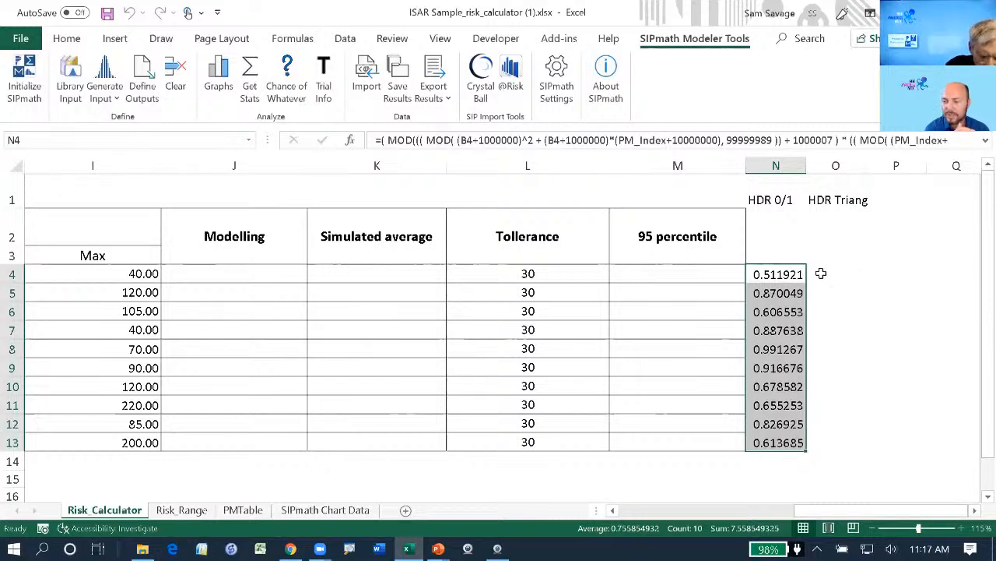
Copy the HDR 0/1 formulas in N4:N13 into O4:O13 under HDR Triang.
{"action": "left_click_drag", "start_coordinate": [764, 274], "coordinate": [777, 455]}
{"action": "key", "text": "ctrl+c"}
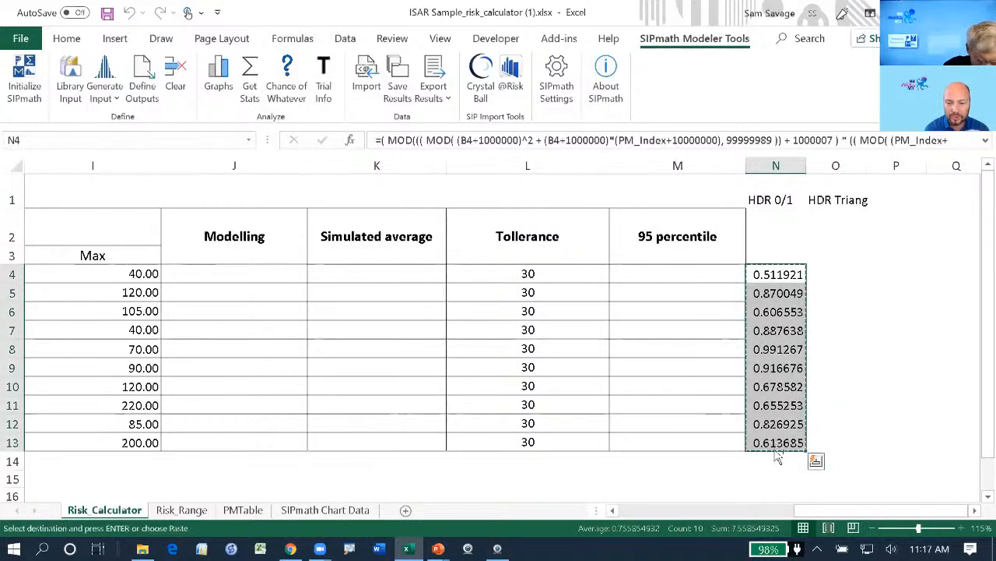
{"action": "left_click", "coordinate": [825, 275]}
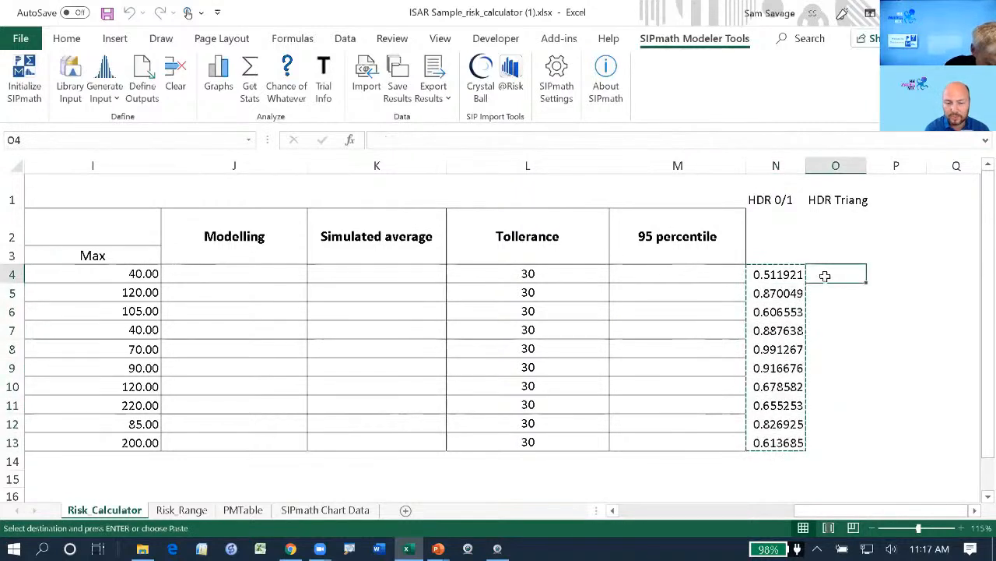
{"action": "key", "text": "ctrl+v"}
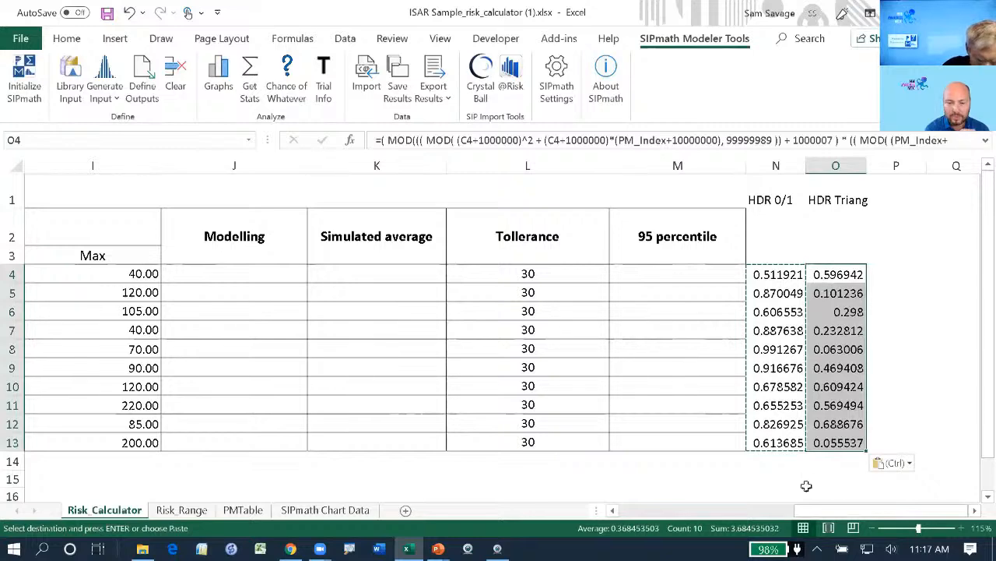
Test the first Var ID Triang value in C4 with 1001 and compare the two HDR columns.
{"action": "left_click_drag", "start_coordinate": [816, 512], "coordinate": [606, 536]}
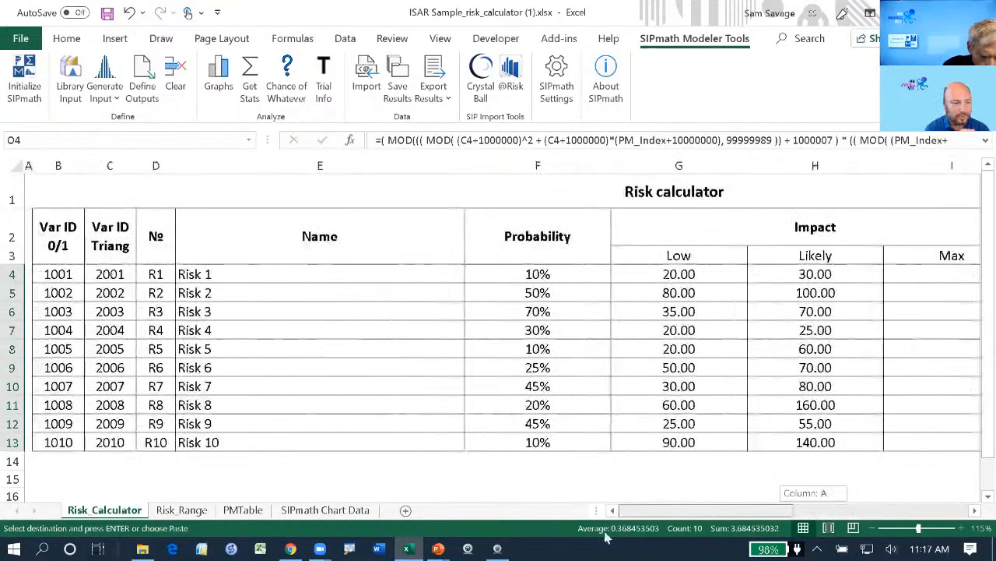
{"action": "left_click", "coordinate": [114, 277]}
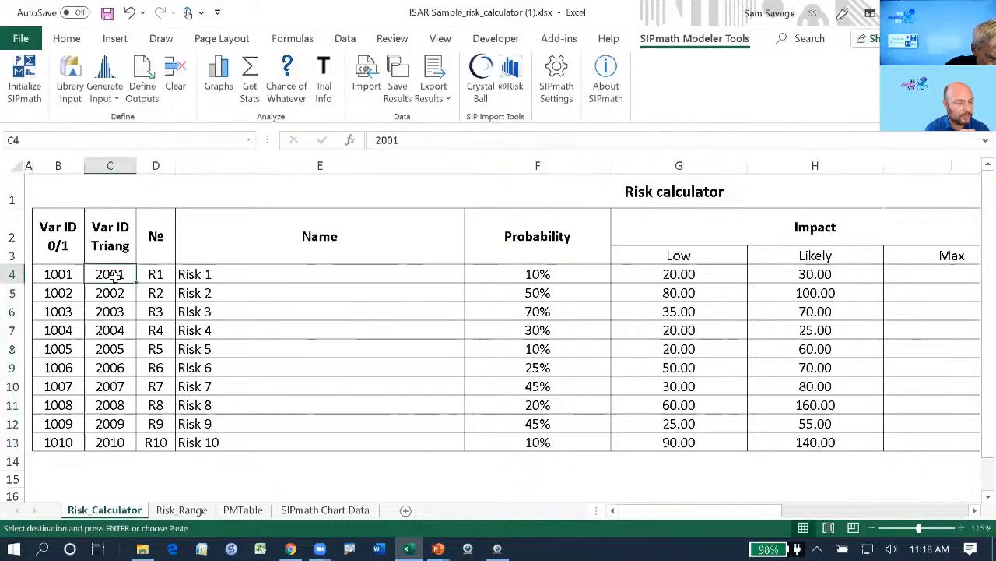
{"action": "left_click", "coordinate": [382, 139]}
{"action": "key", "text": "BackSpace"}
{"action": "type", "text": "1"}
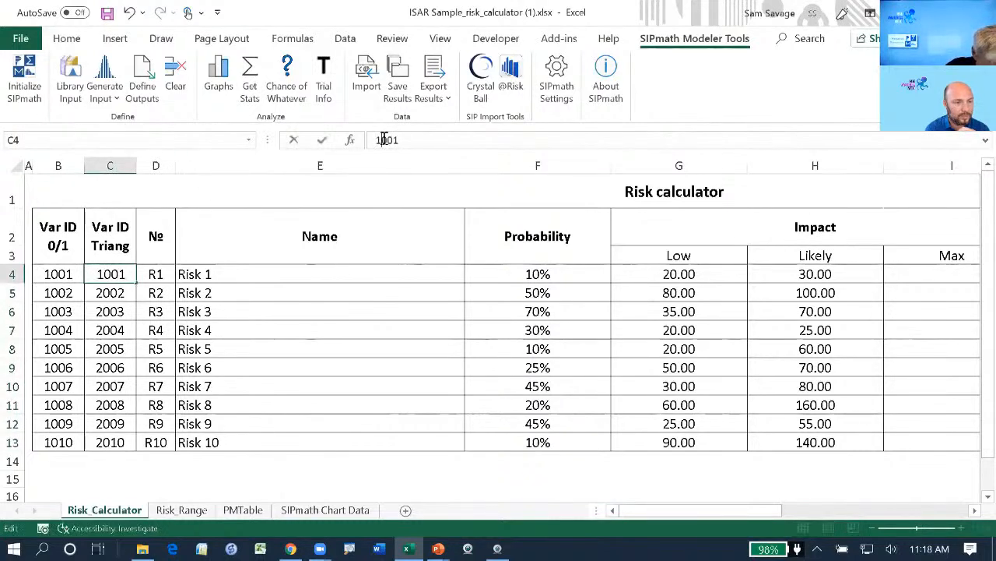
{"action": "key", "text": "ctrl+Return"}
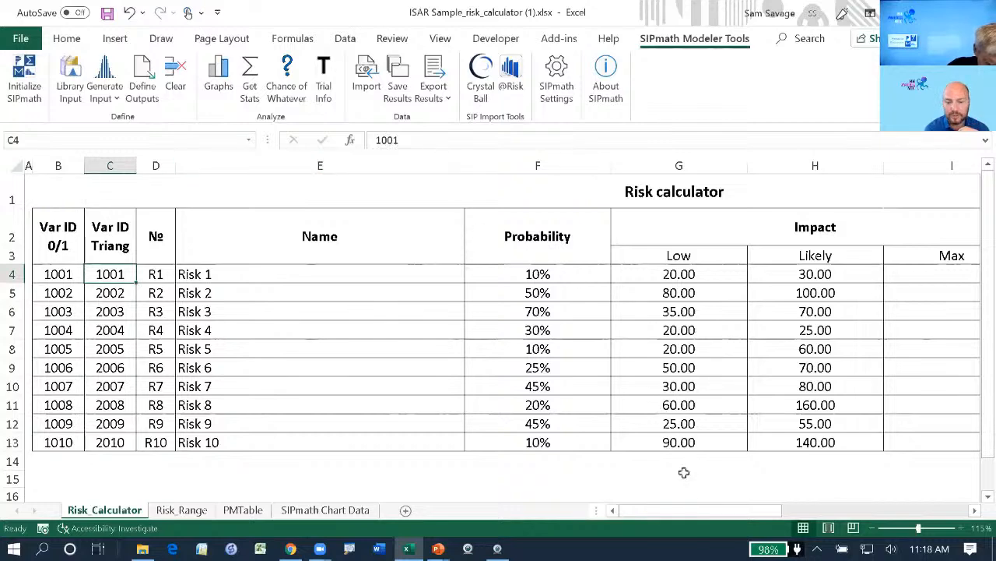
{"action": "left_click_drag", "start_coordinate": [696, 508], "coordinate": [917, 529]}
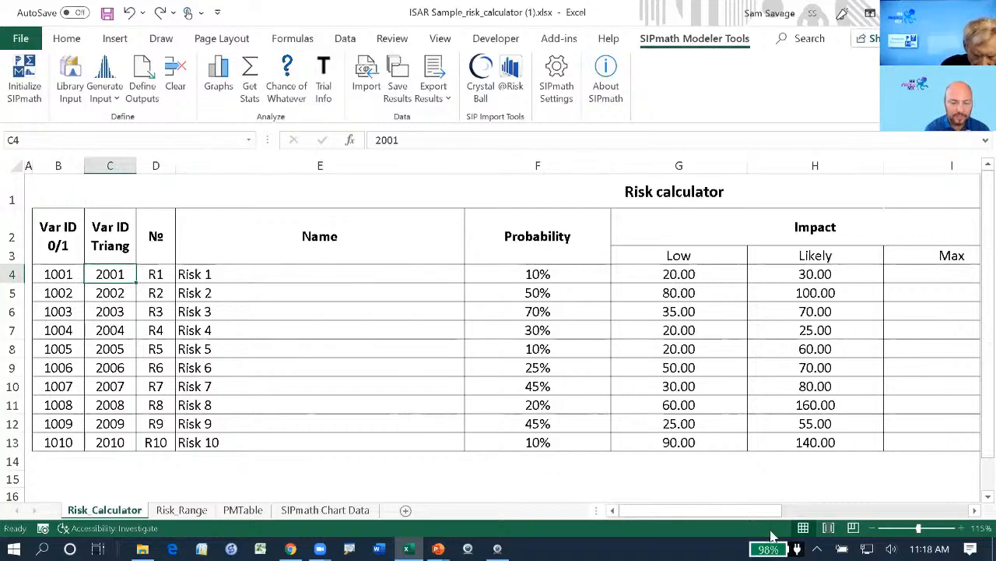
Enter the Risk 1 occurrence formula =IF(N4<F4,1,0) in F15, below the Probability column.
{"action": "left_click_drag", "start_coordinate": [767, 512], "coordinate": [854, 531]}
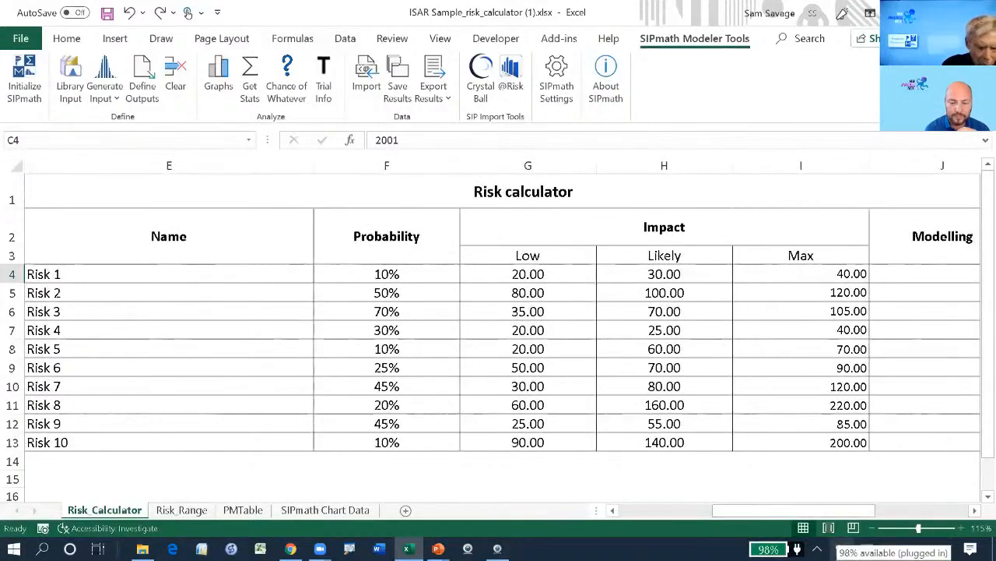
{"action": "left_click", "coordinate": [406, 197]}
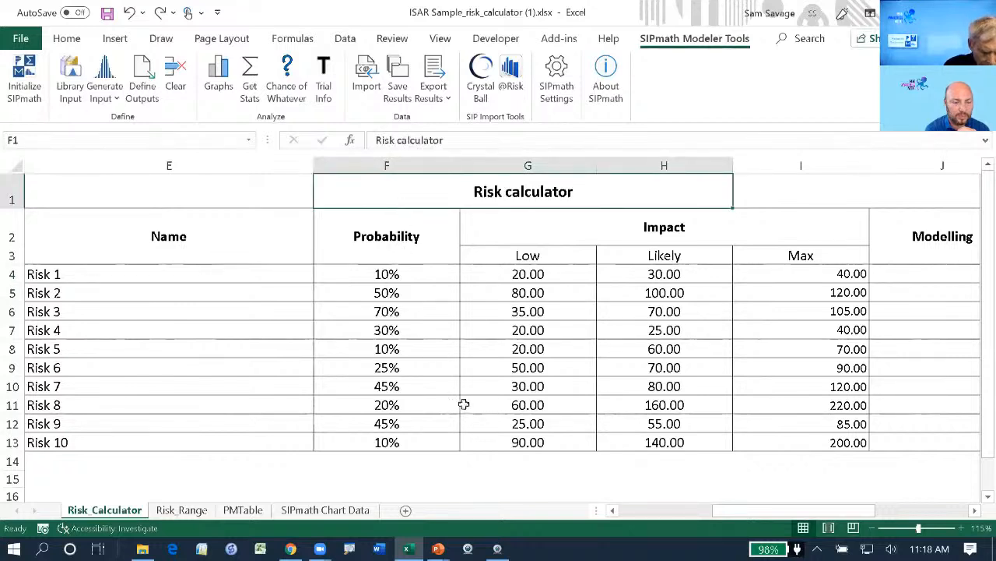
{"action": "left_click", "coordinate": [443, 463]}
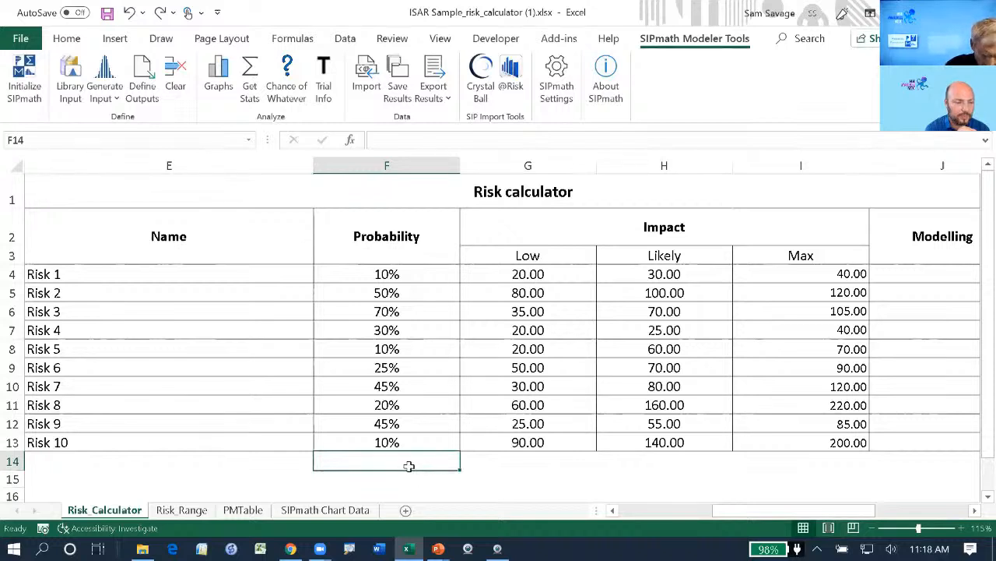
{"action": "key", "text": "Down"}
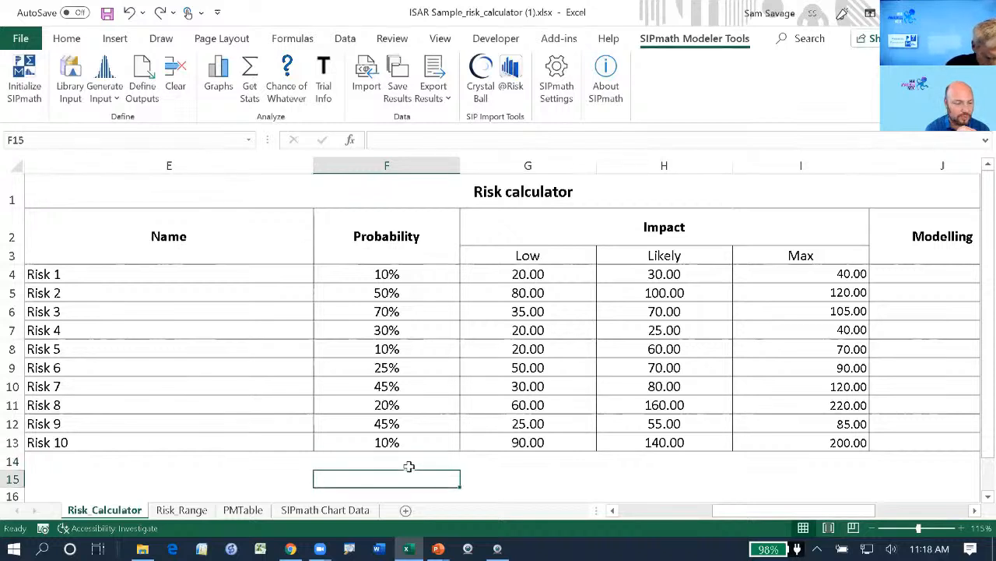
{"action": "type", "text": "=i"}
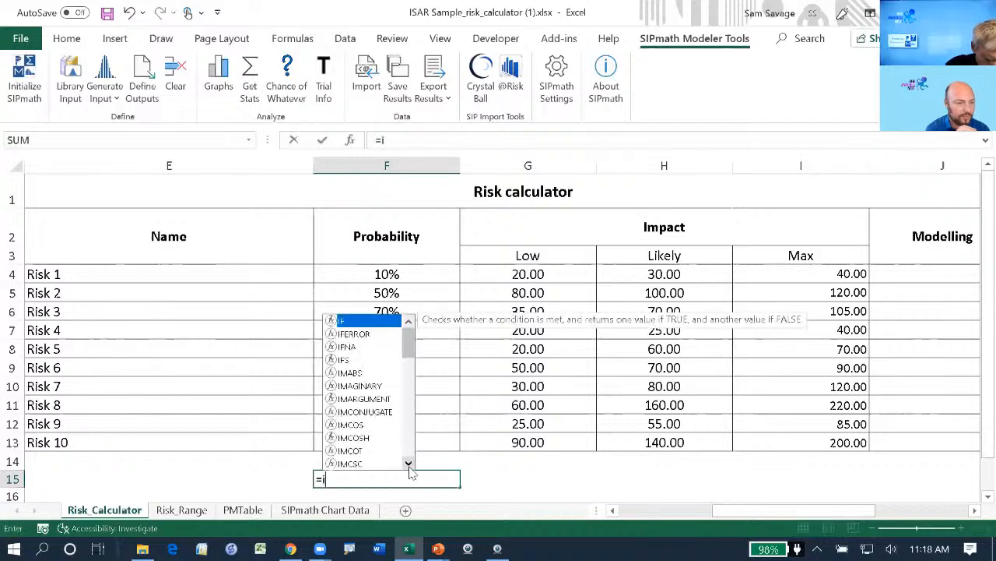
{"action": "type", "text": "f("}
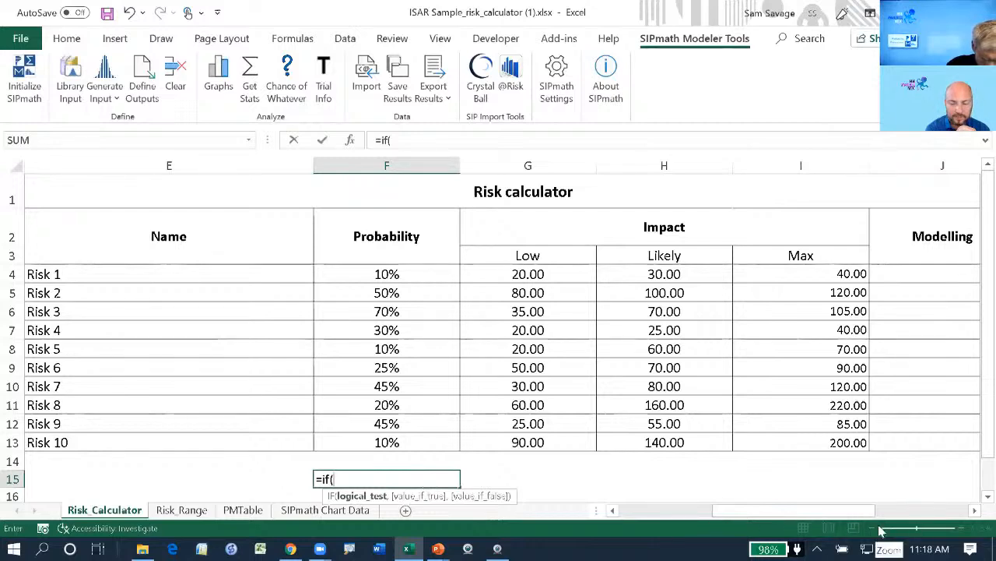
{"action": "left_click_drag", "start_coordinate": [849, 514], "coordinate": [934, 515]}
{"action": "left_click", "coordinate": [782, 274]}
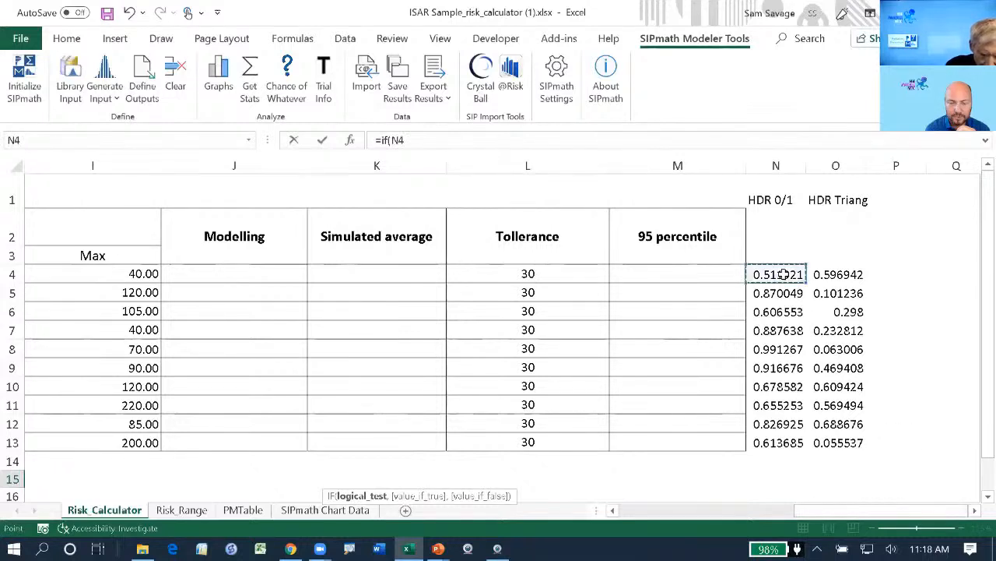
{"action": "type", "text": "<"}
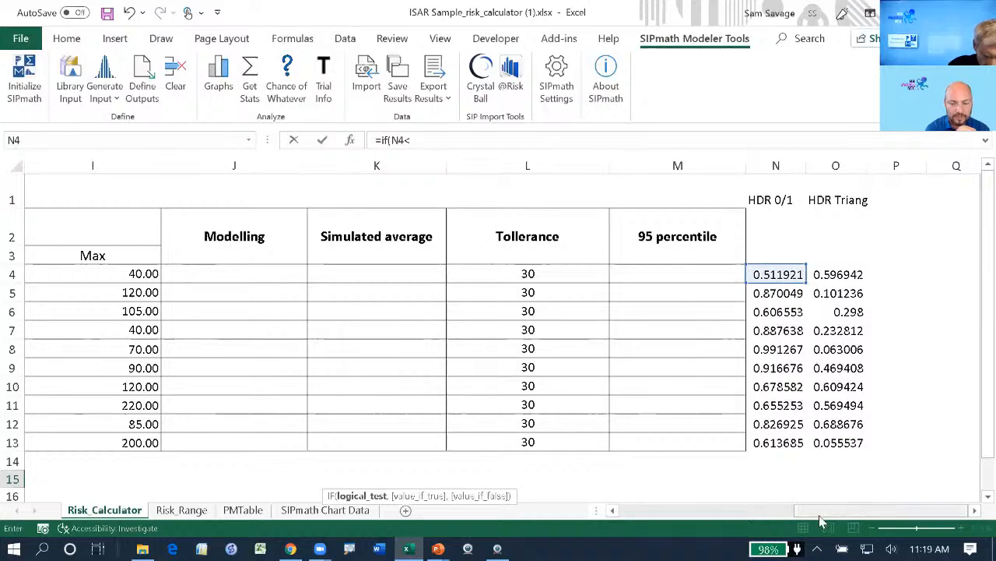
{"action": "left_click_drag", "start_coordinate": [820, 518], "coordinate": [738, 519]}
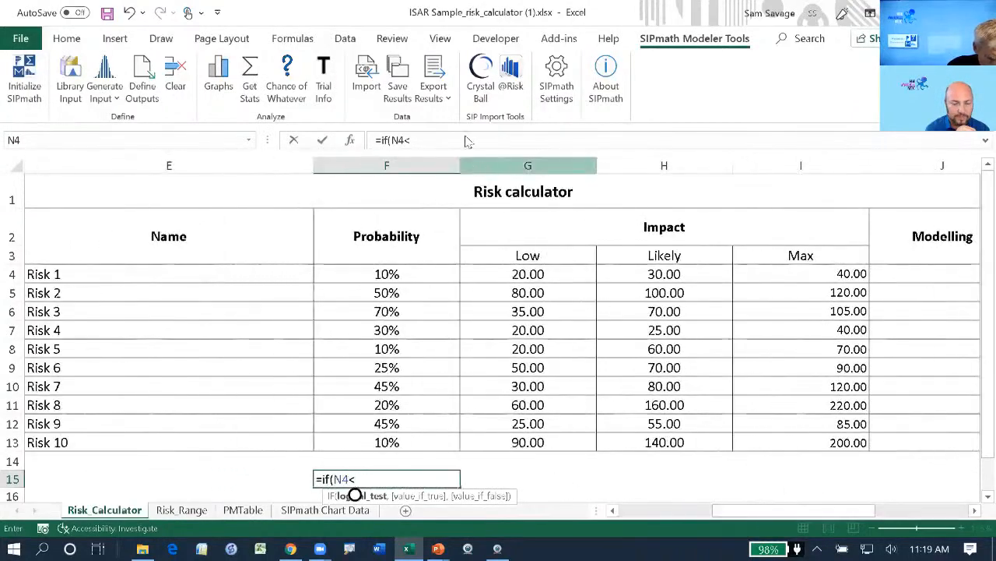
{"action": "left_click", "coordinate": [377, 272]}
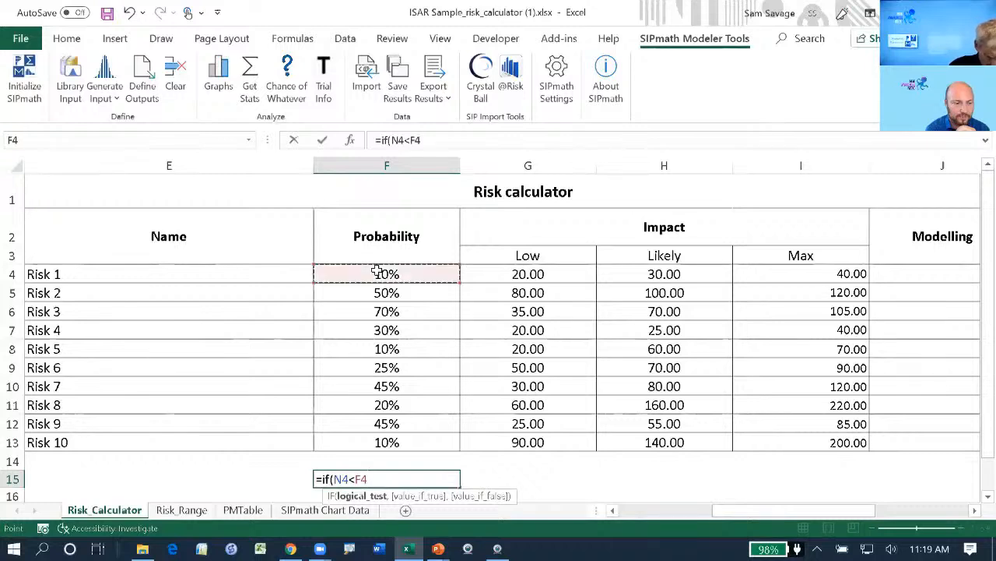
{"action": "type", "text": ",1,0)"}
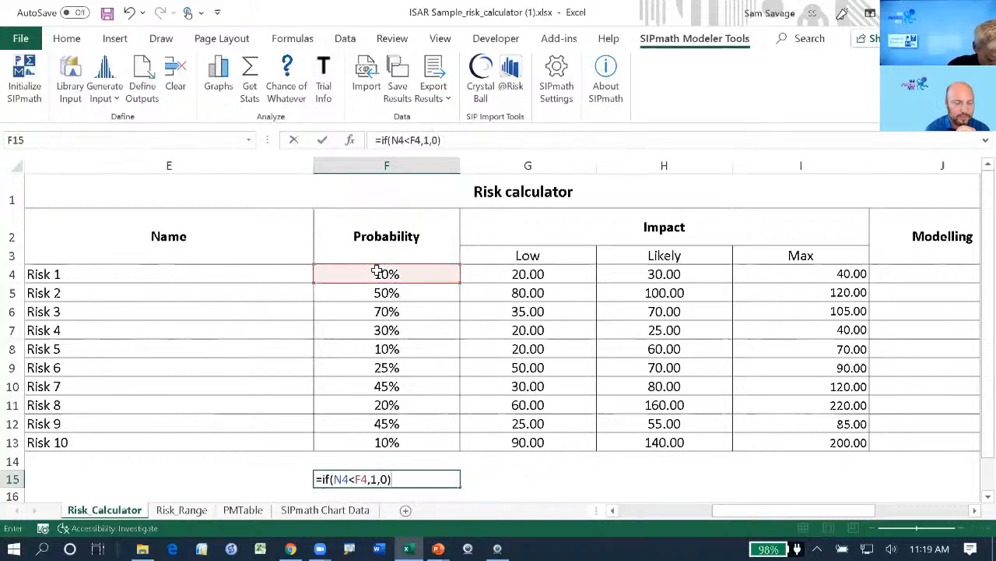
{"action": "key", "text": "ctrl+Return"}
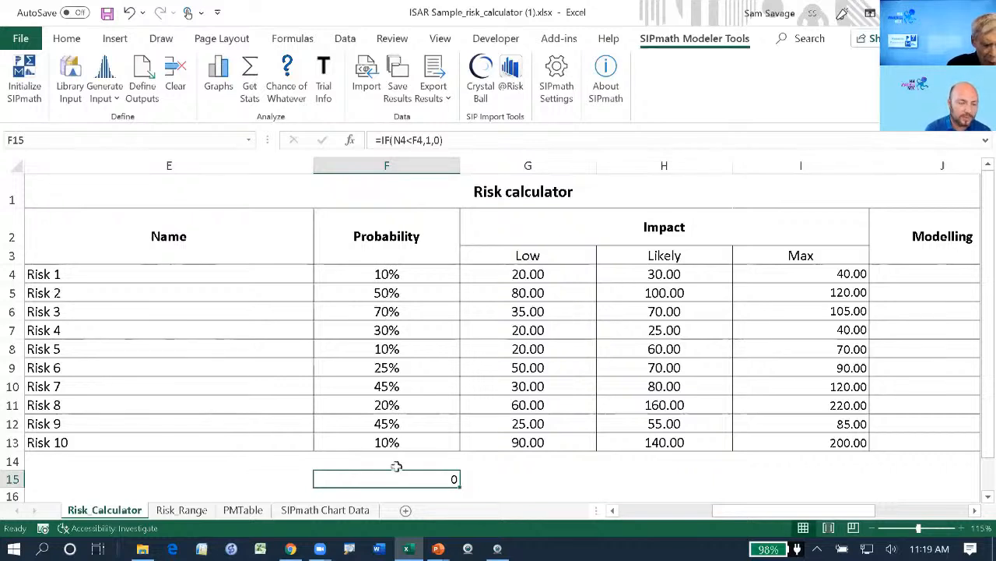
Test the occurrence formula with Risk 1's probability in F4 set to 100%, and undo that change.
{"action": "left_click", "coordinate": [371, 275]}
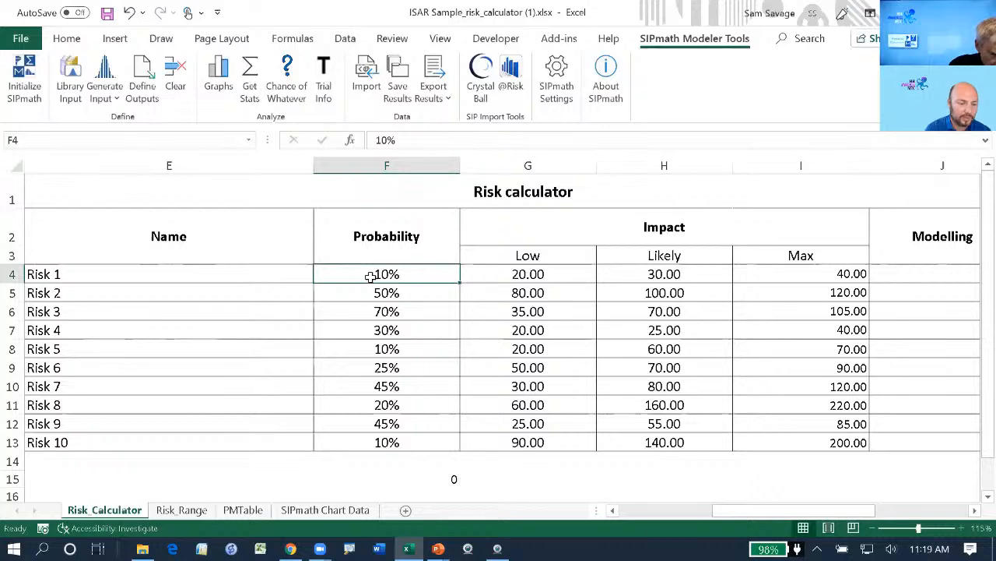
{"action": "type", "text": "100"}
{"action": "key", "text": "ctrl+Return"}
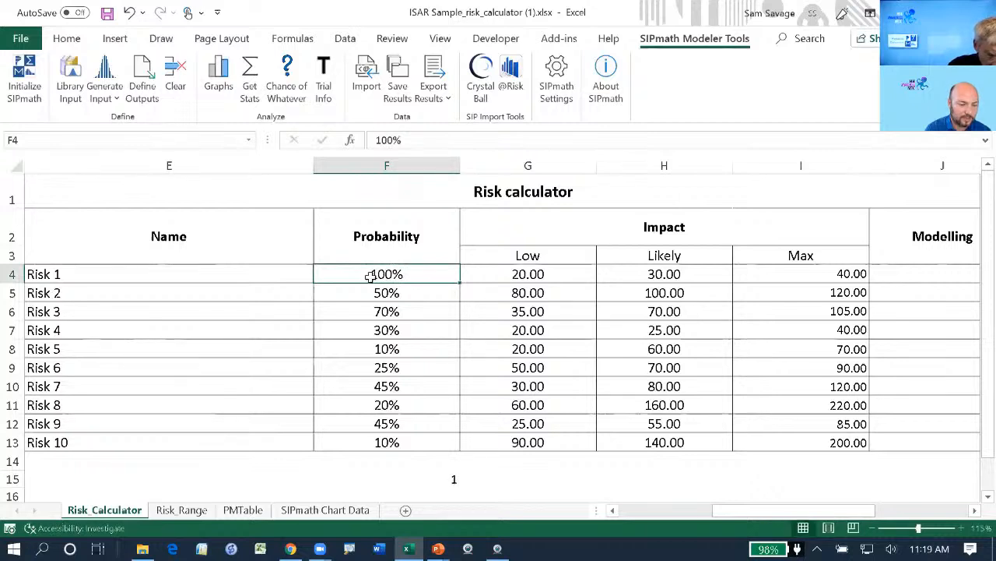
{"action": "key", "text": "ctrl+z"}
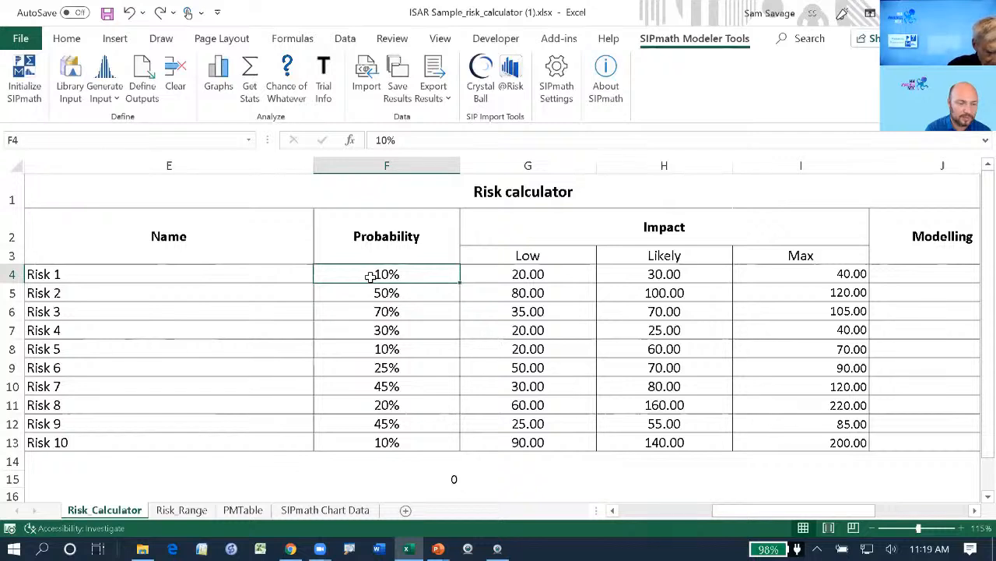
Fill the occurrence formula from F15 down to F25.
{"action": "left_click", "coordinate": [453, 479]}
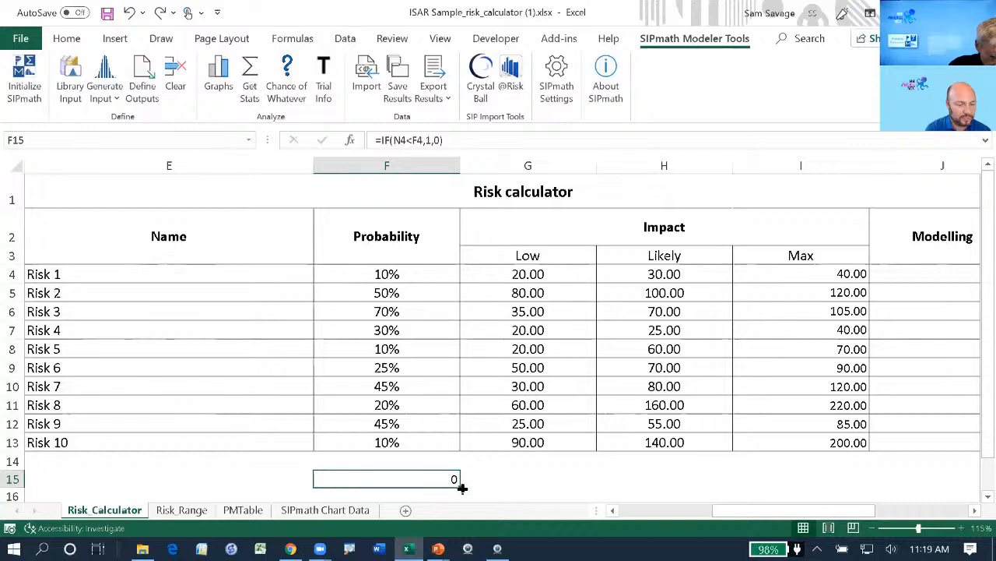
{"action": "mouse_move", "coordinate": [462, 487]}
{"action": "left_mouse_down"}
{"action": "mouse_move", "coordinate": [462, 509]}
{"action": "mouse_move", "coordinate": [459, 470]}
{"action": "left_mouse_up"}
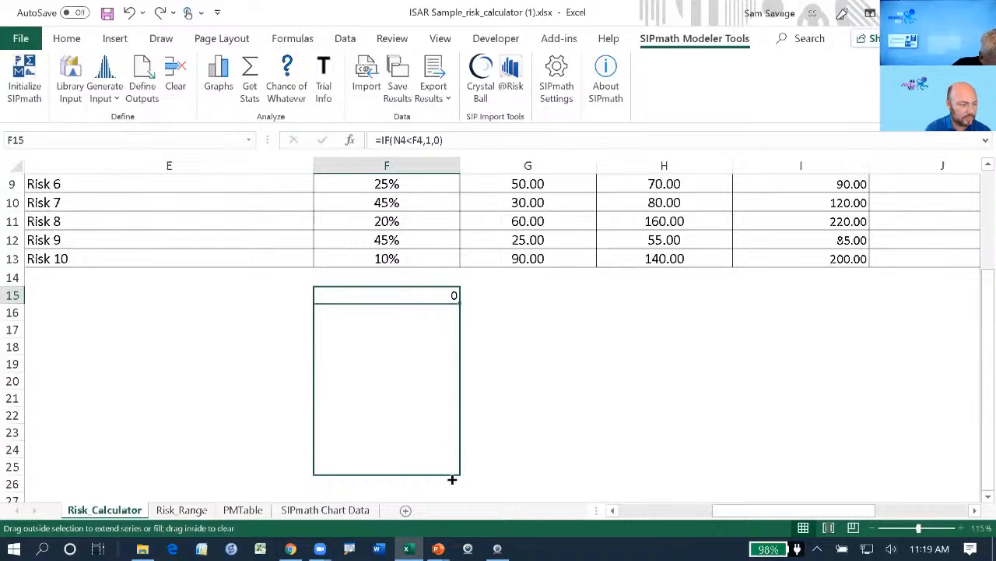
{"action": "left_click_drag", "start_coordinate": [451, 478], "coordinate": [450, 474]}
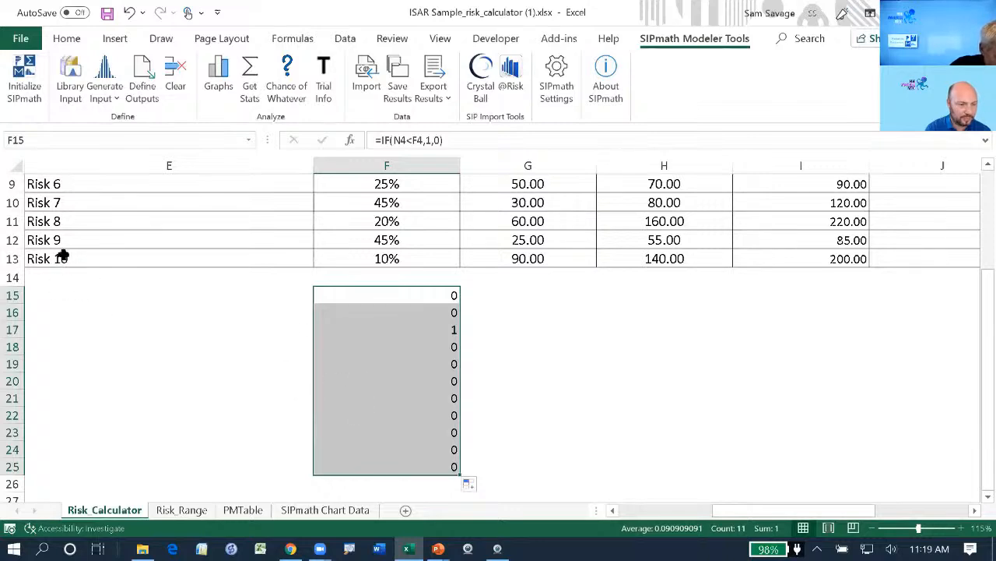
Copy the risk names in E4:E13 to E15:E24, beside the occurrence formulas.
{"action": "mouse_move", "coordinate": [53, 261]}
{"action": "left_mouse_down"}
{"action": "mouse_move", "coordinate": [47, 175]}
{"action": "mouse_move", "coordinate": [44, 276]}
{"action": "left_mouse_up"}
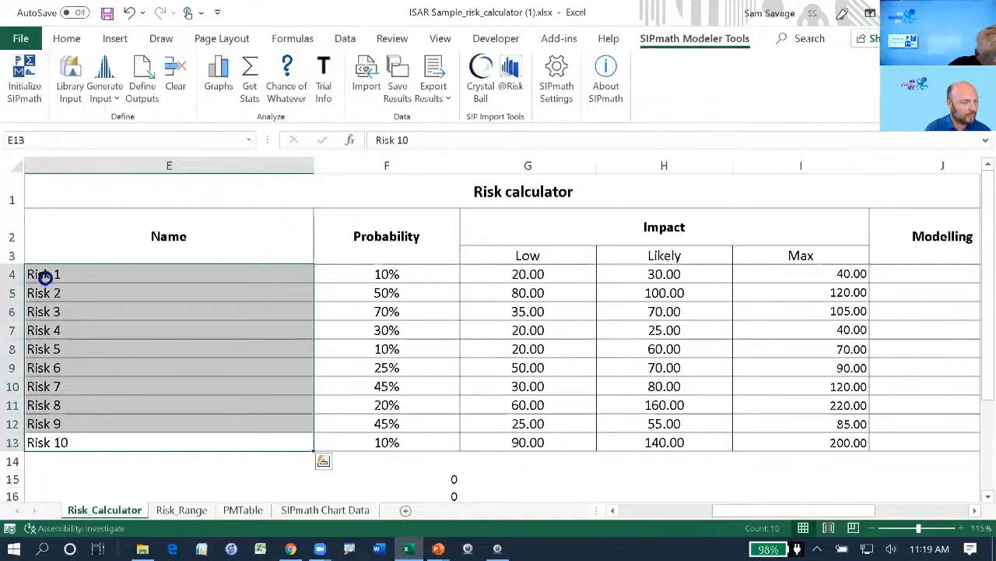
{"action": "key", "text": "ctrl+c"}
{"action": "key", "text": "ctrl+q"}
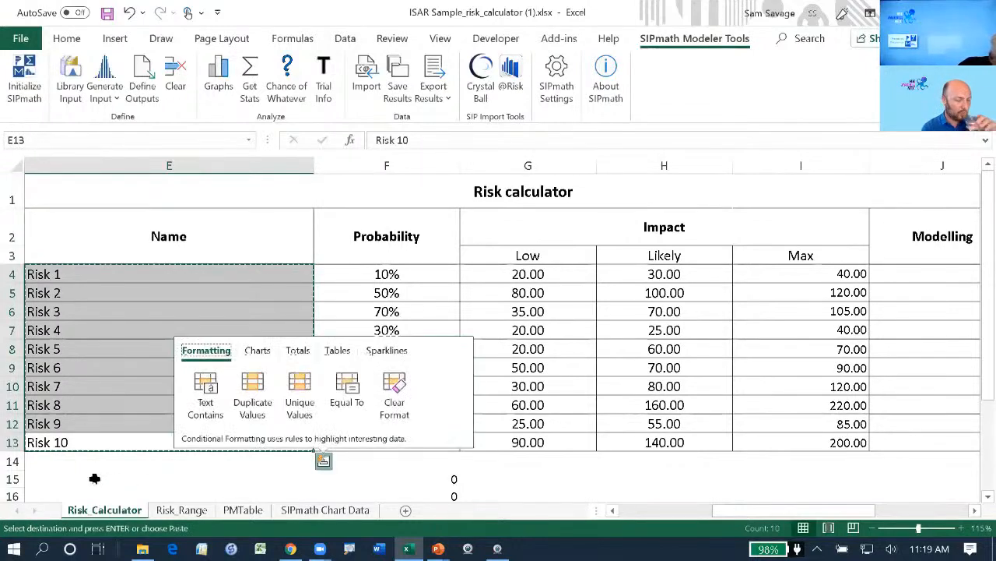
{"action": "key", "text": "Escape"}
{"action": "left_click", "coordinate": [94, 478]}
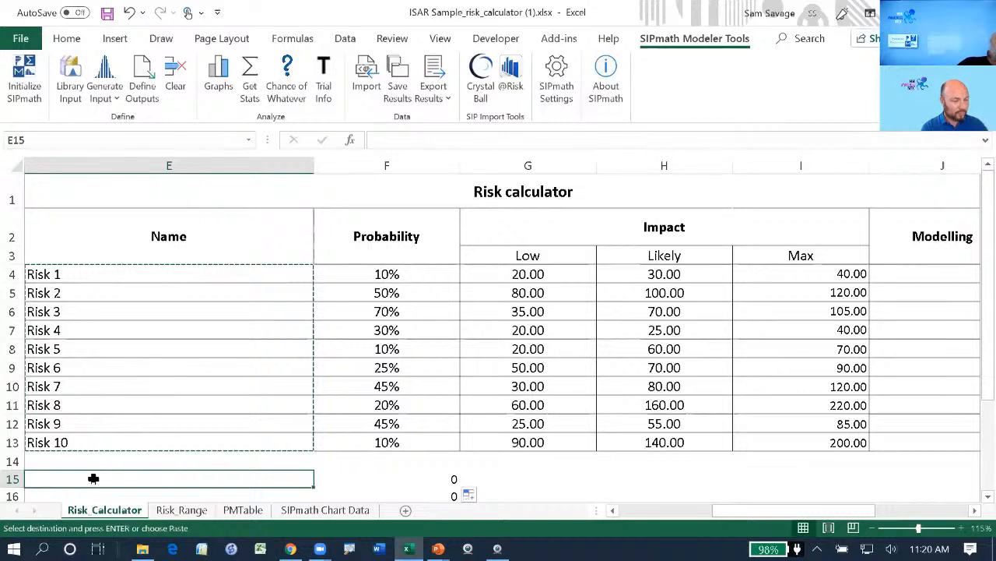
{"action": "key", "text": "ctrl+v"}
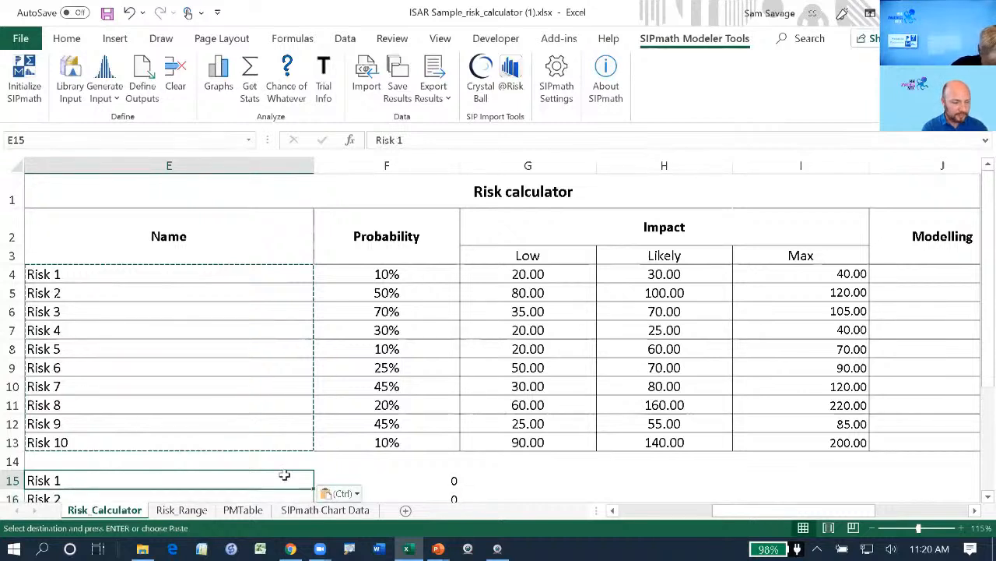
Clear the surplus occurrence formula in F25, below the Risk 10 row.
{"action": "key", "text": "ctrl+Down"}
{"action": "key", "text": "Down"}
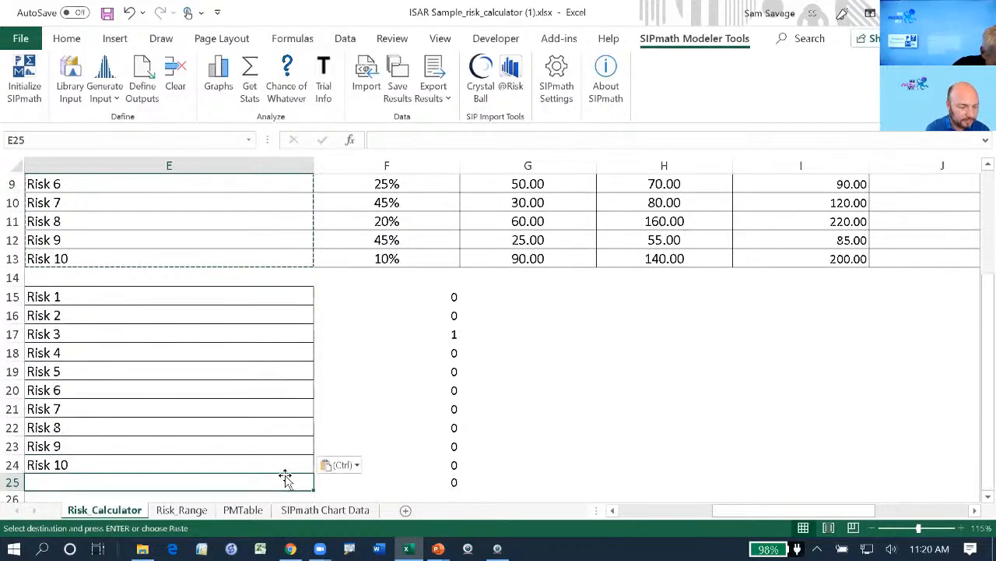
{"action": "key", "text": "Right"}
{"action": "key", "text": "Right"}
{"action": "key", "text": "Left"}
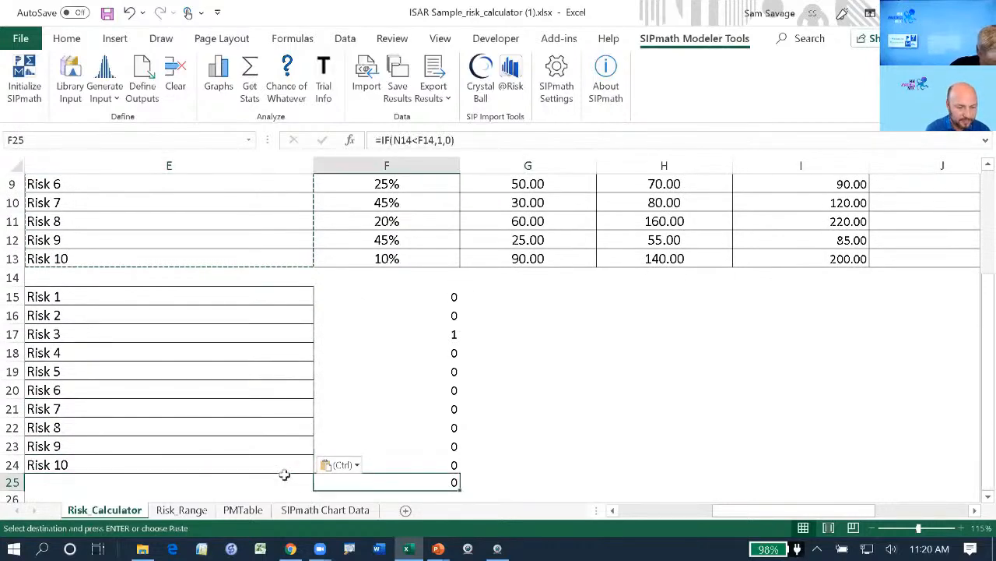
{"action": "key", "text": "Delete"}
Examine the occurrence formulas in column F, going up from the Risk 10 row to the Risk 3 row.
{"action": "key", "text": "Up"}
{"action": "key", "text": "Up"}
{"action": "key", "text": "Up"}
{"action": "key", "text": "Up"}
{"action": "key", "text": "Up"}
{"action": "key", "text": "Up"}
{"action": "key", "text": "Up"}
{"action": "key", "text": "Up"}
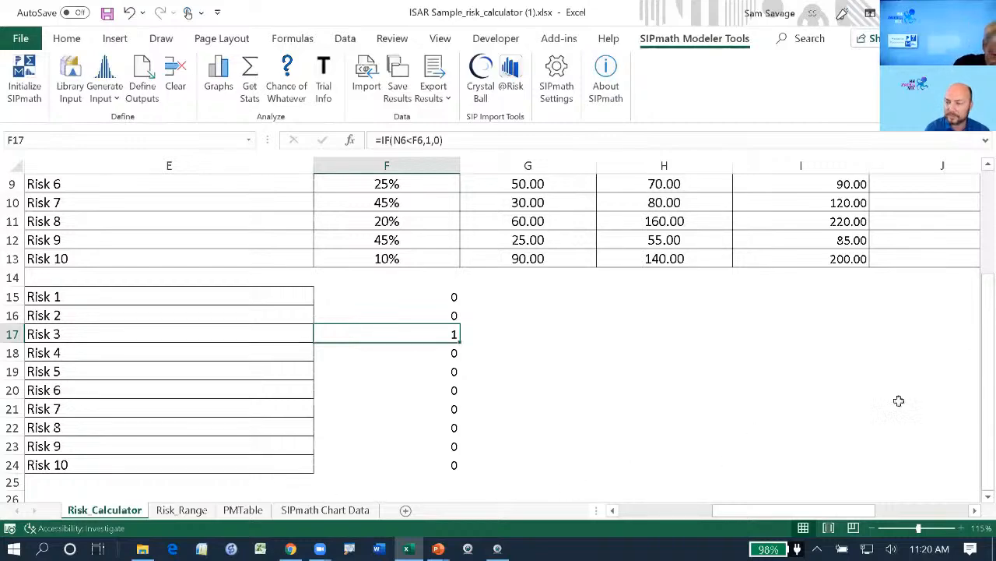
View the risk occurrences for successive simulation trials up to trial 6 with Trial Info, and return to trial 1.
{"action": "left_click_drag", "start_coordinate": [973, 305], "coordinate": [972, 216]}
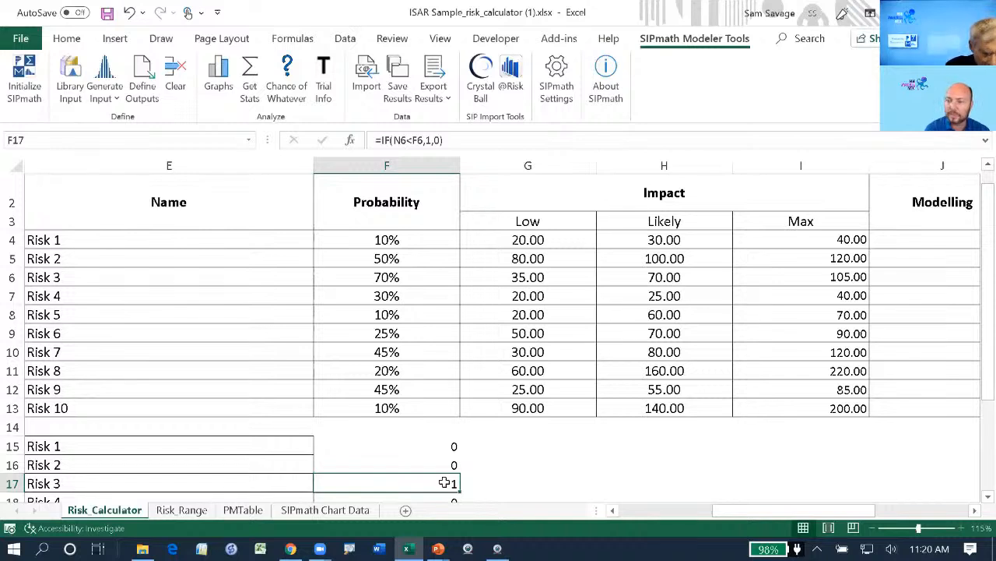
{"action": "left_click", "coordinate": [323, 72]}
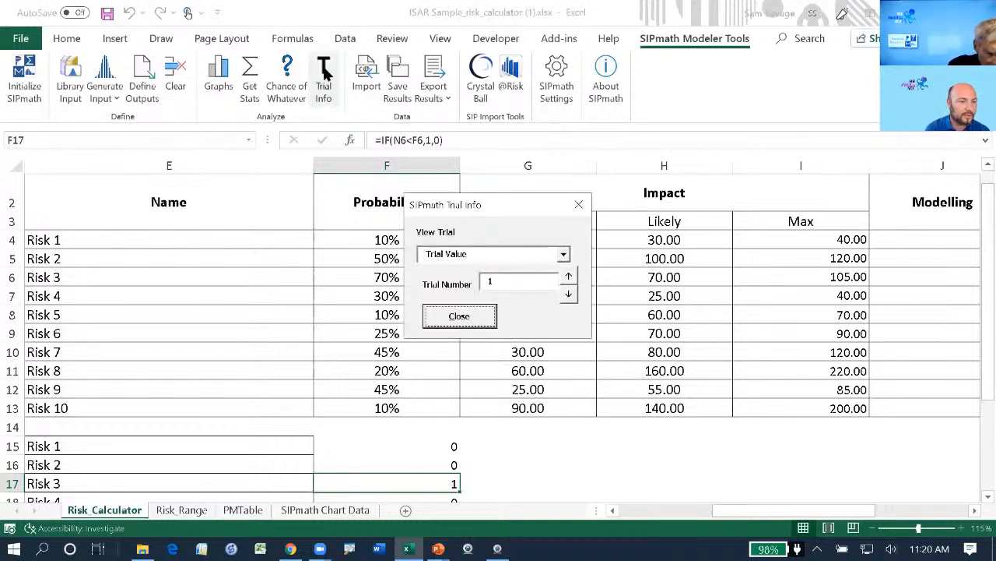
{"action": "left_click", "coordinate": [569, 276]}
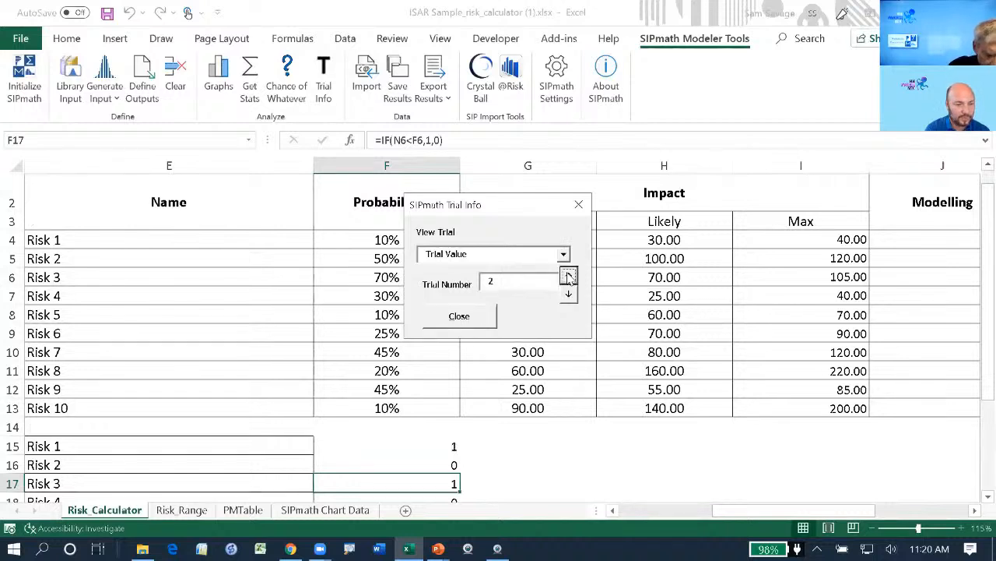
{"action": "left_click", "coordinate": [569, 277]}
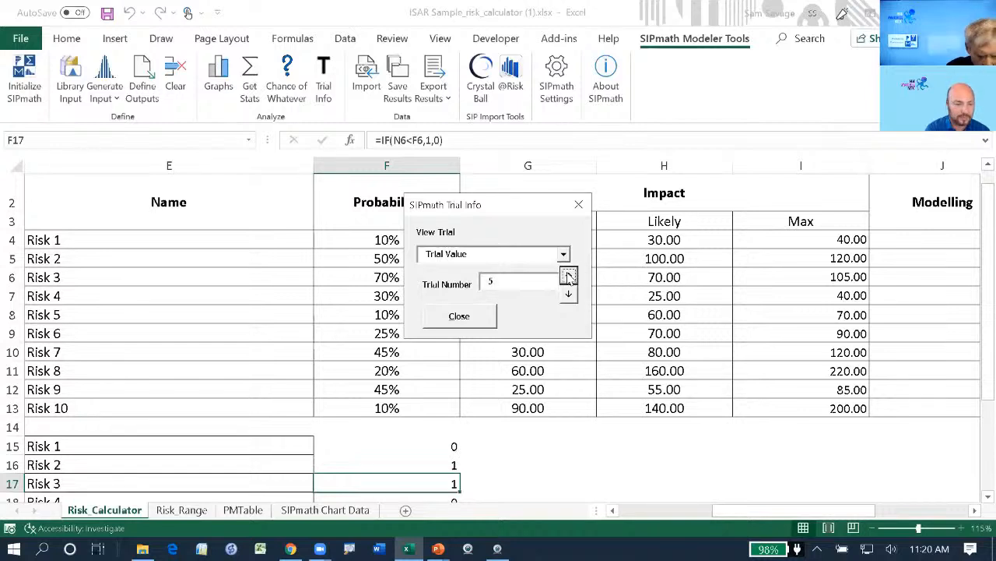
{"action": "left_click", "coordinate": [569, 277]}
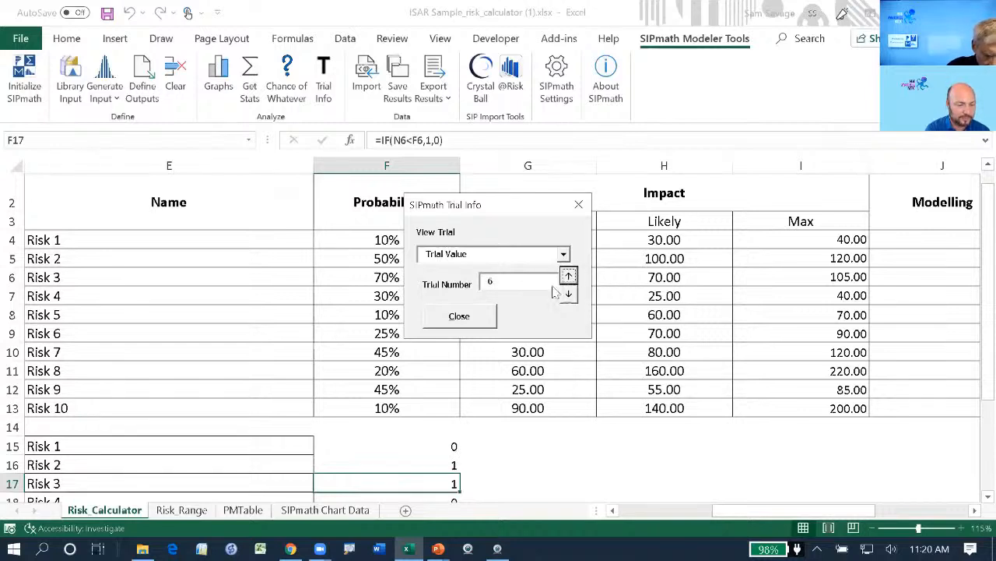
{"action": "left_click", "coordinate": [568, 295]}
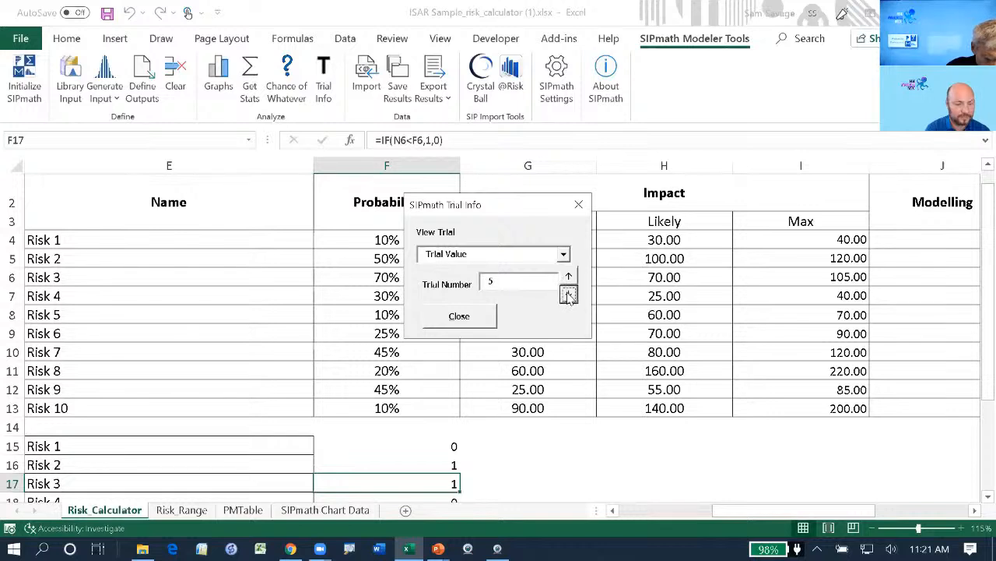
{"action": "left_click", "coordinate": [569, 295]}
{"action": "left_click", "coordinate": [569, 295]}
{"action": "left_click", "coordinate": [568, 295]}
{"action": "left_click", "coordinate": [568, 295]}
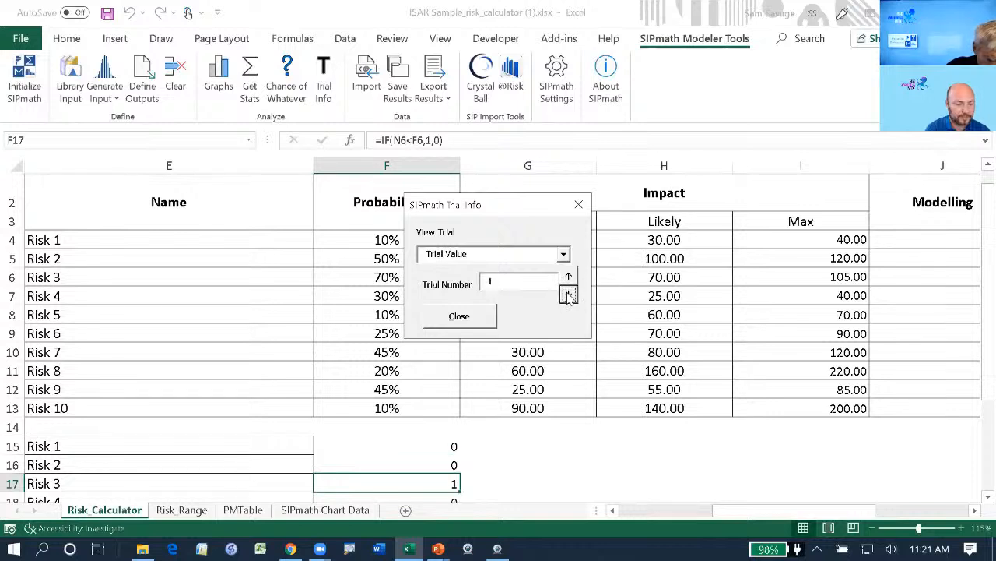
{"action": "left_click", "coordinate": [464, 322]}
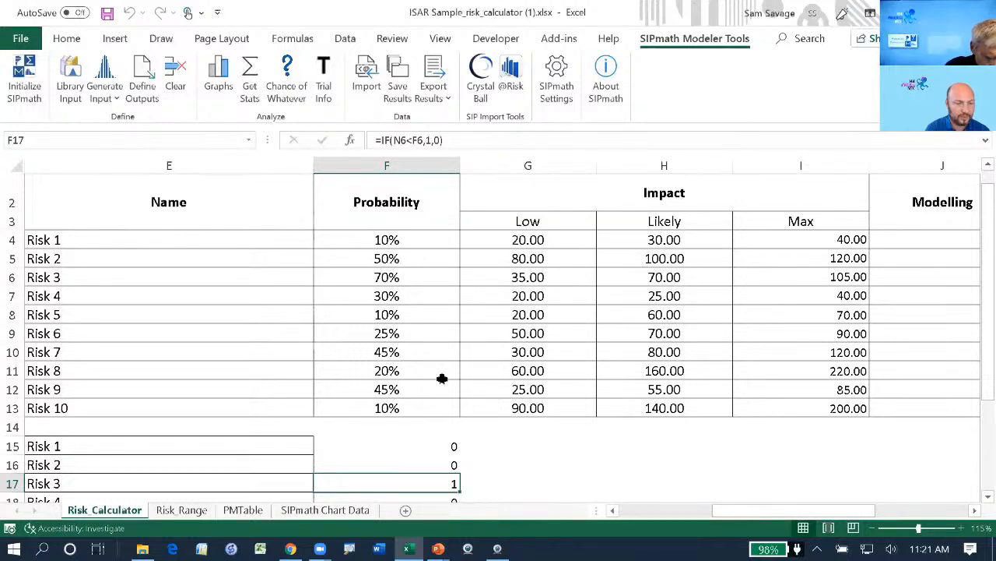
Insert a blank row at row 14, between the risk table and the occurrence block.
{"action": "left_click", "coordinate": [420, 427]}
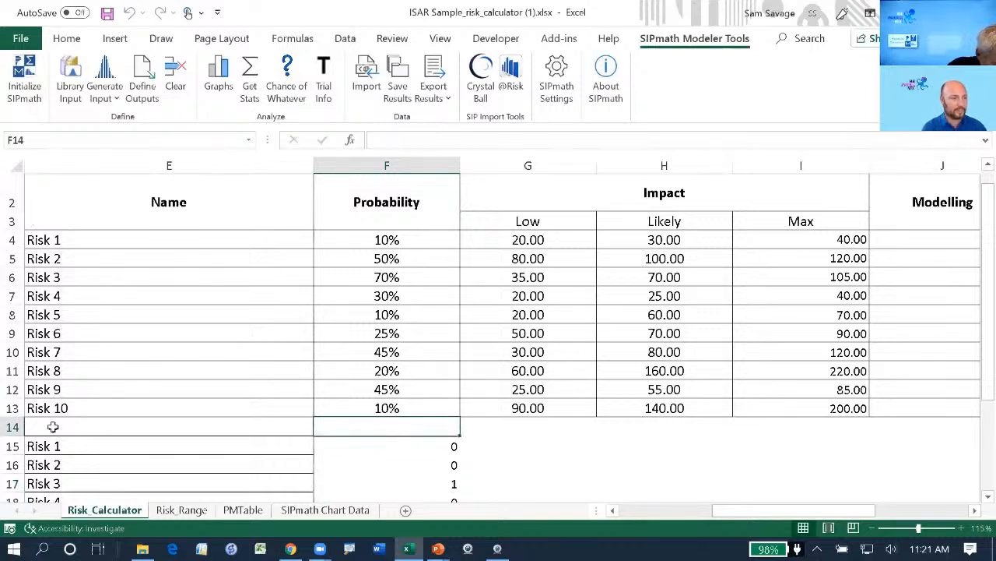
{"action": "left_click", "coordinate": [11, 425]}
{"action": "right_click", "coordinate": [12, 425]}
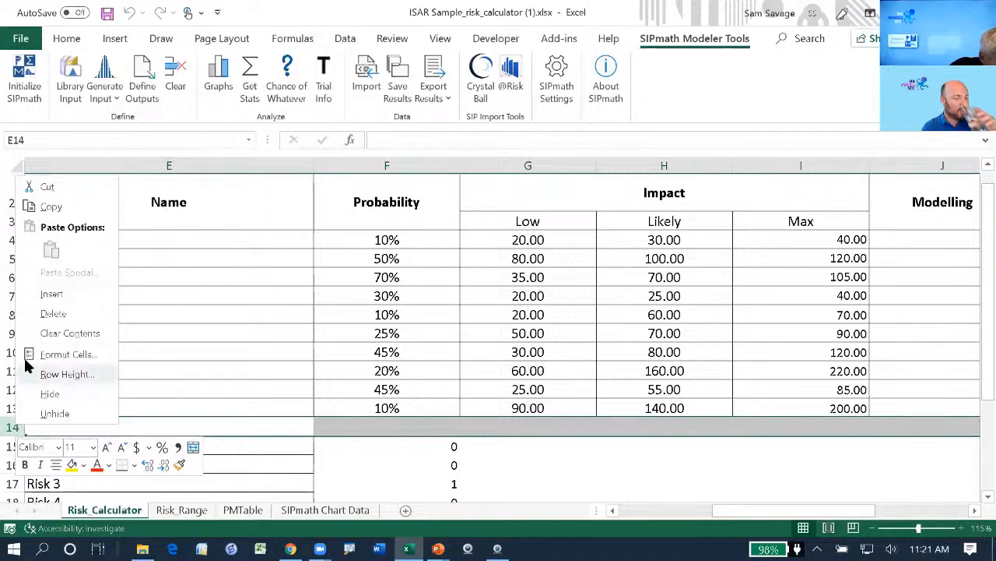
{"action": "left_click", "coordinate": [50, 296]}
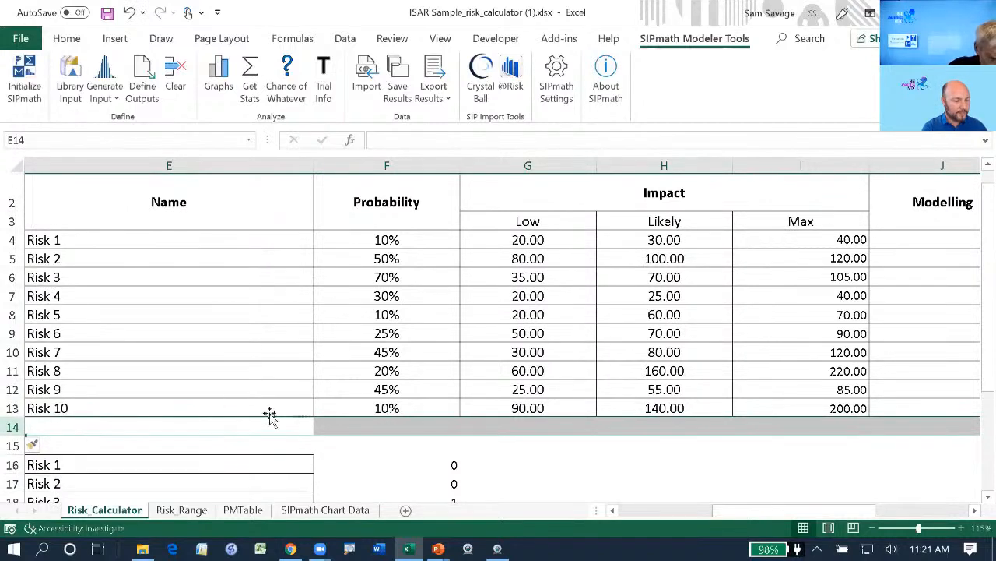
Add the headings "It Happened" in F15 and "Impact" in G15 above the occurrence block.
{"action": "left_click", "coordinate": [450, 459]}
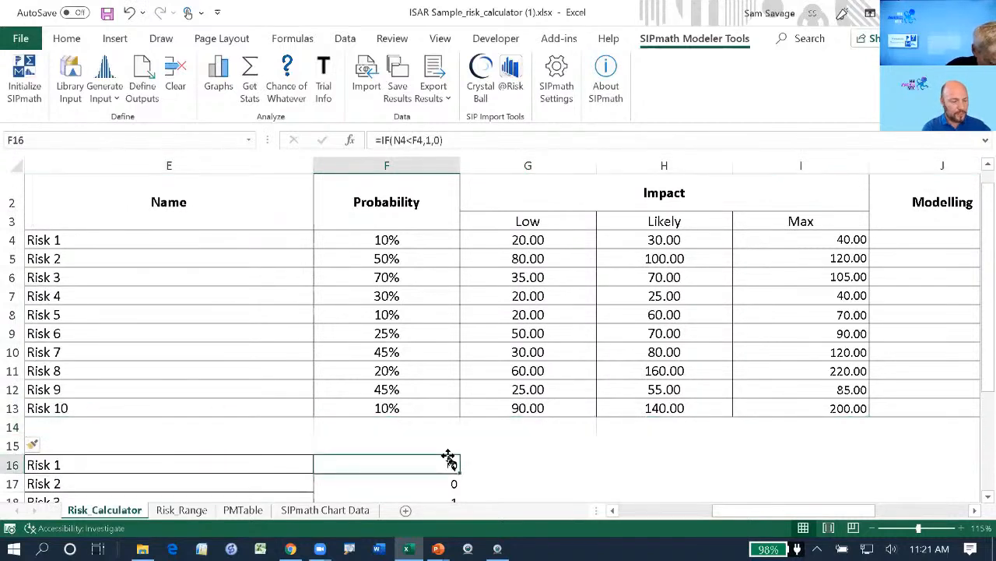
{"action": "left_click", "coordinate": [430, 444]}
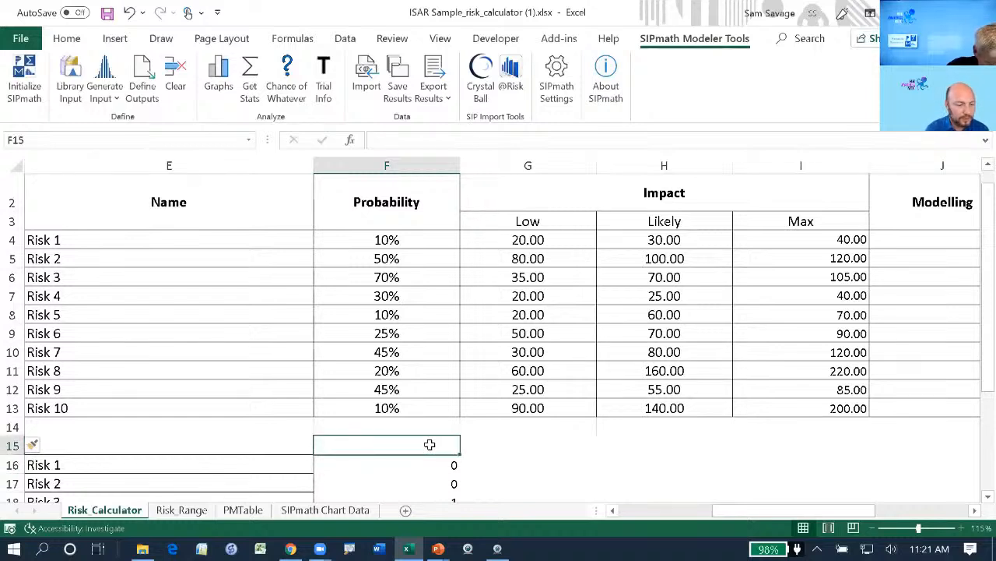
{"action": "type", "text": "It H"}
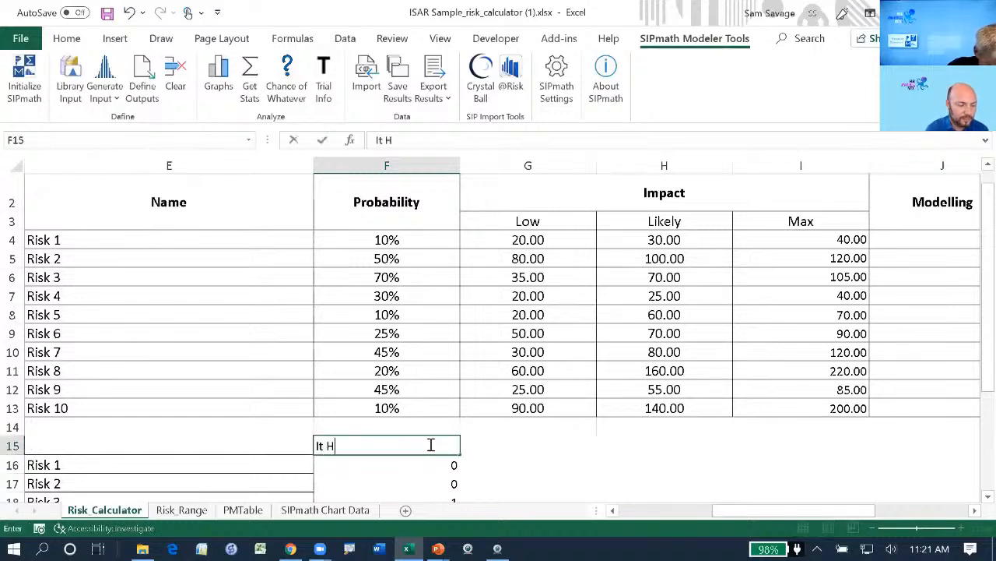
{"action": "type", "text": "appened"}
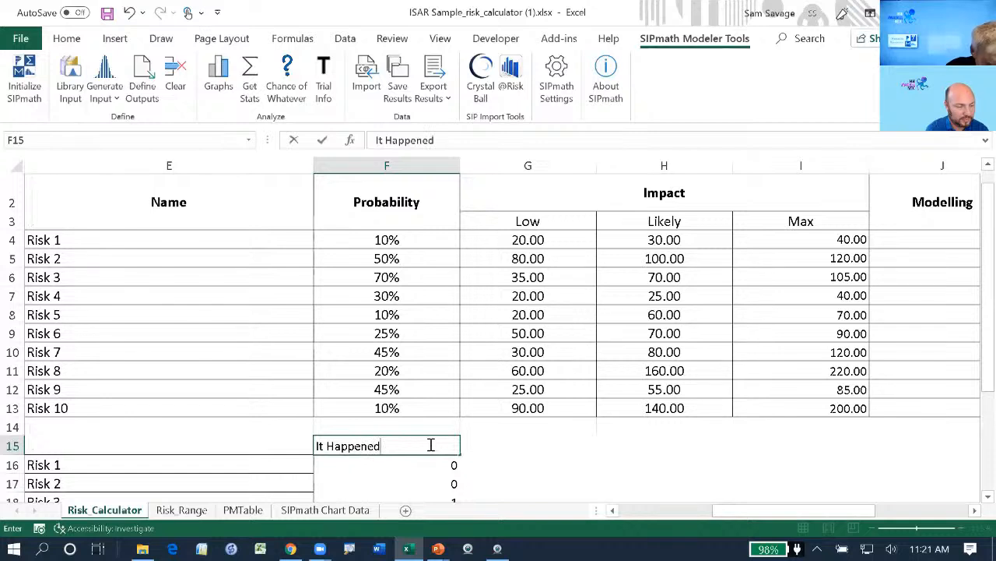
{"action": "key", "text": "ctrl+Return"}
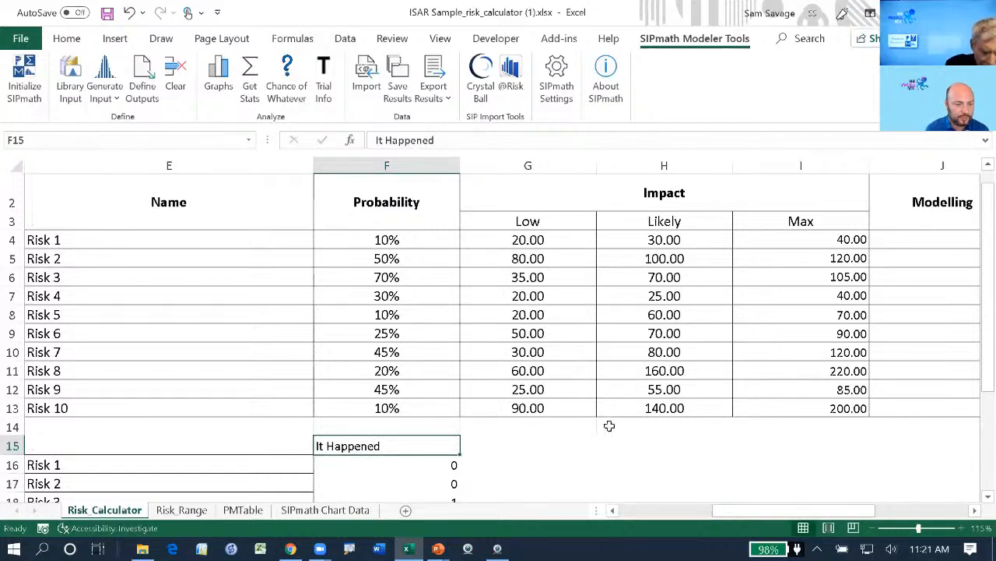
{"action": "left_click", "coordinate": [495, 452]}
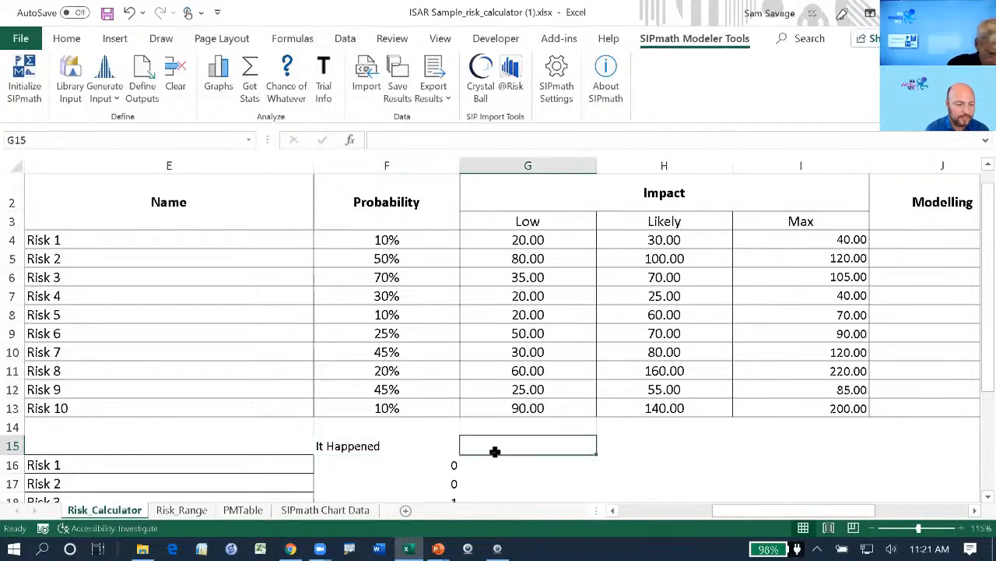
{"action": "type", "text": "Impact"}
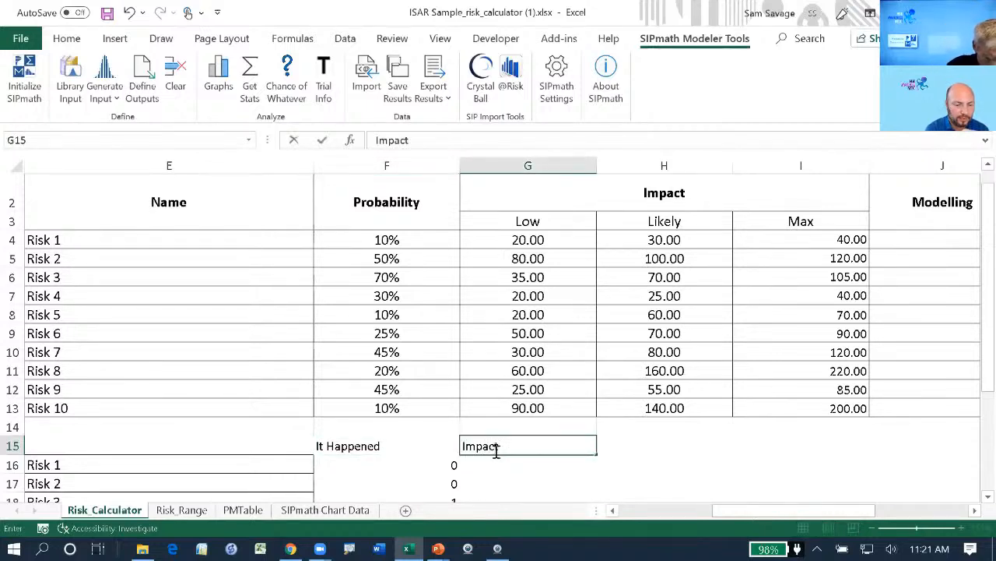
{"action": "key", "text": "ctrl+Return"}
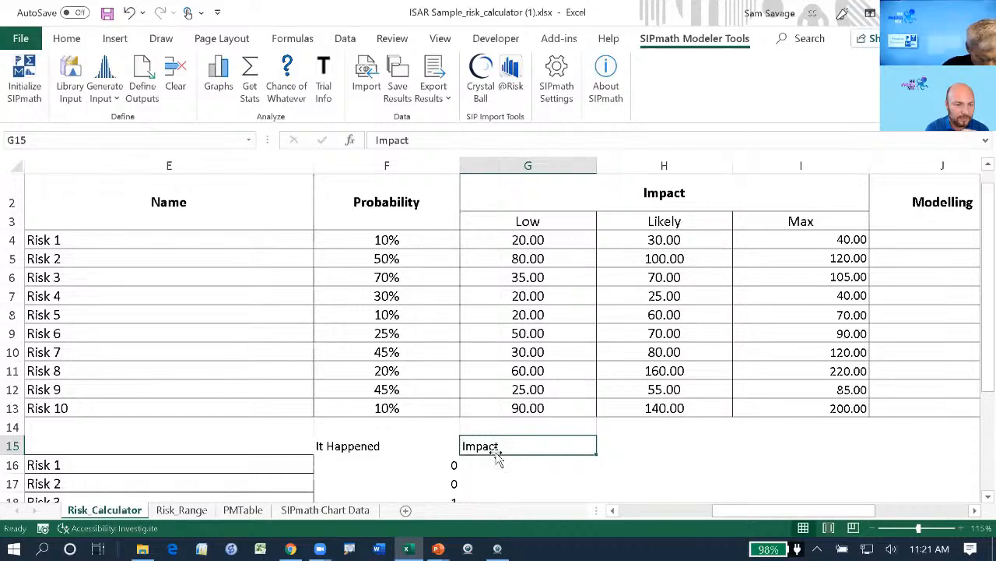
Set up a Triangular input for G16:G25 with minimum G4:G13, most likely H4:H13 and maximum I4:I13.
{"action": "left_click_drag", "start_coordinate": [504, 466], "coordinate": [534, 459]}
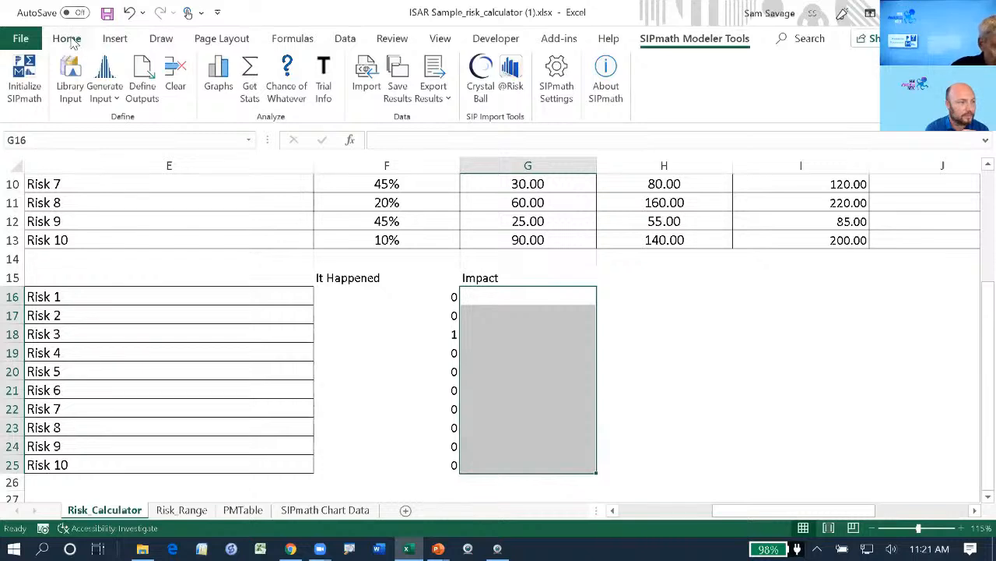
{"action": "left_click", "coordinate": [99, 78]}
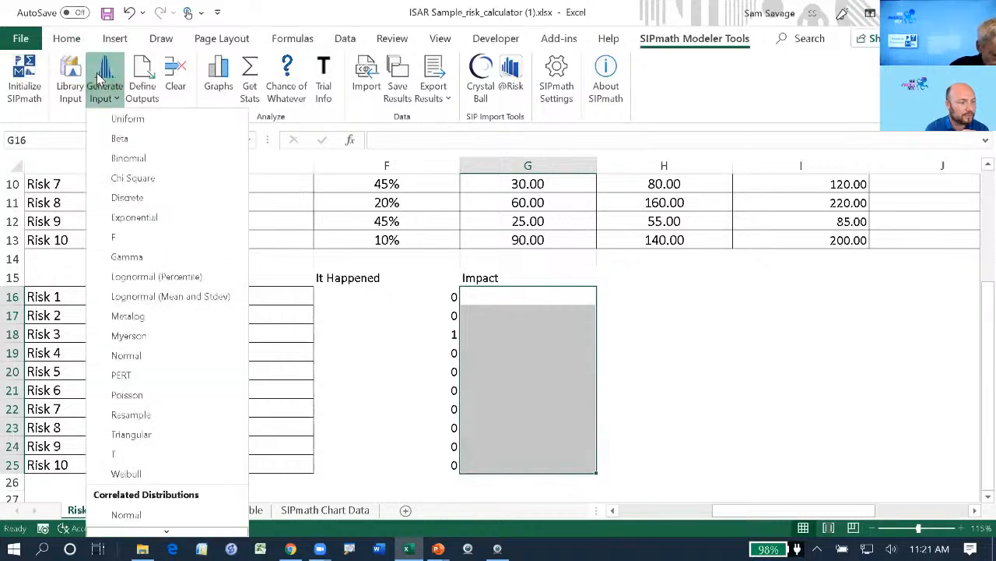
{"action": "left_click", "coordinate": [132, 437]}
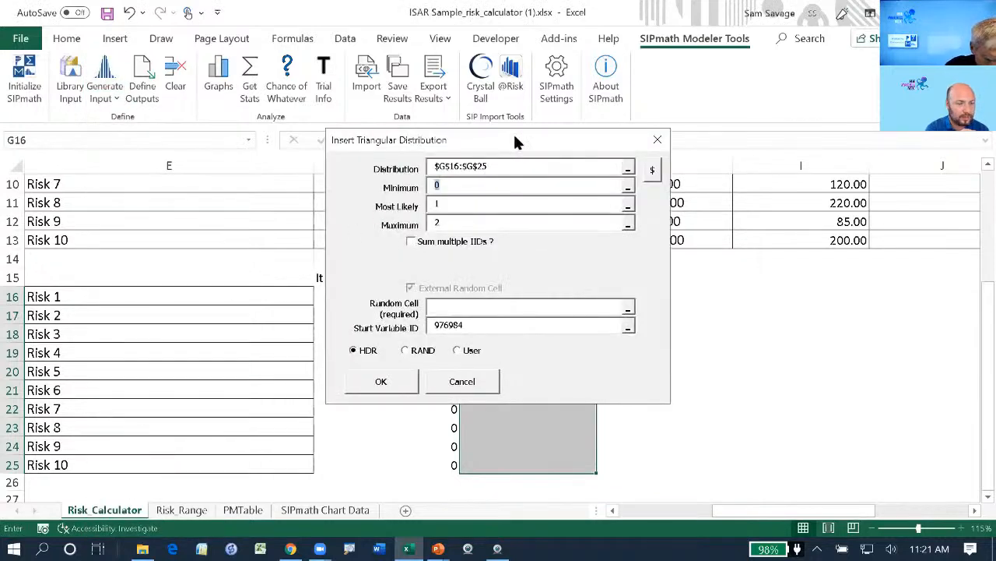
{"action": "left_click_drag", "start_coordinate": [513, 141], "coordinate": [269, 151]}
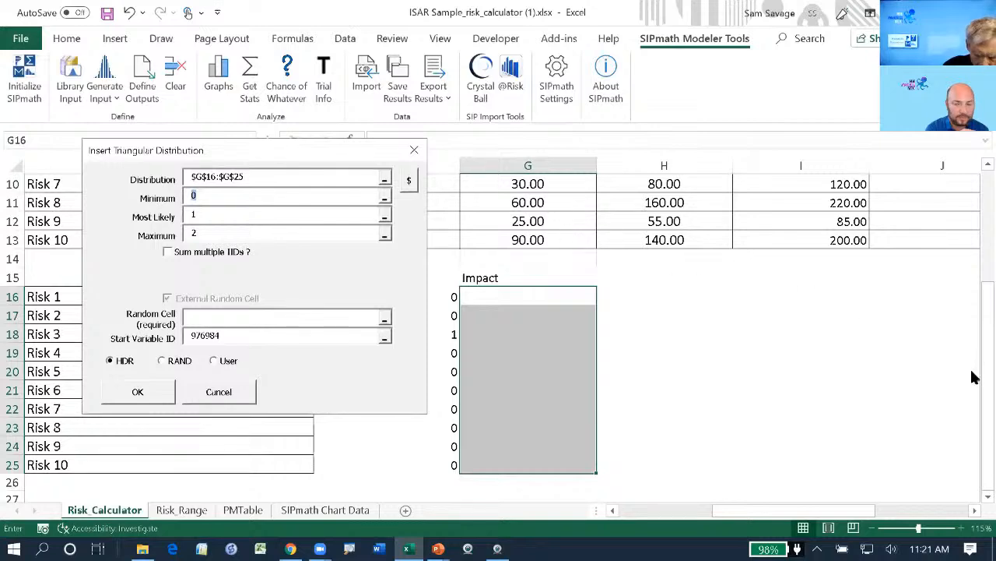
{"action": "left_click_drag", "start_coordinate": [972, 376], "coordinate": [971, 253]}
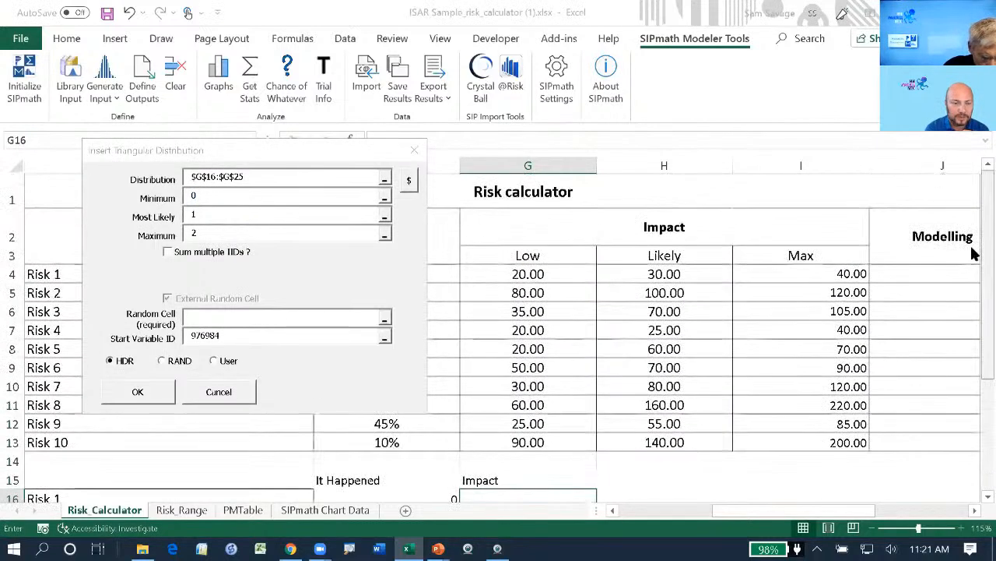
{"action": "left_click_drag", "start_coordinate": [549, 274], "coordinate": [534, 438]}
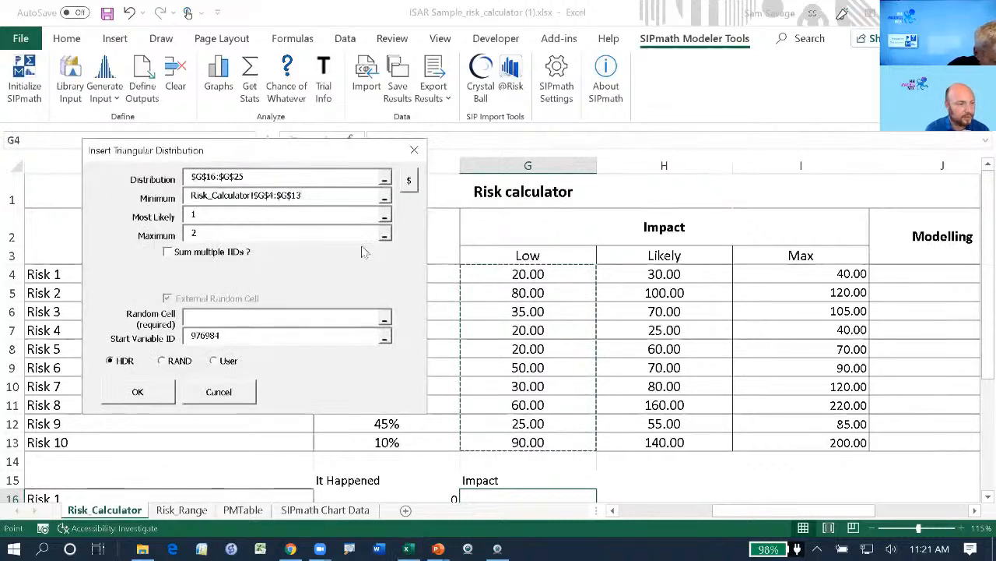
{"action": "double_click", "coordinate": [227, 217]}
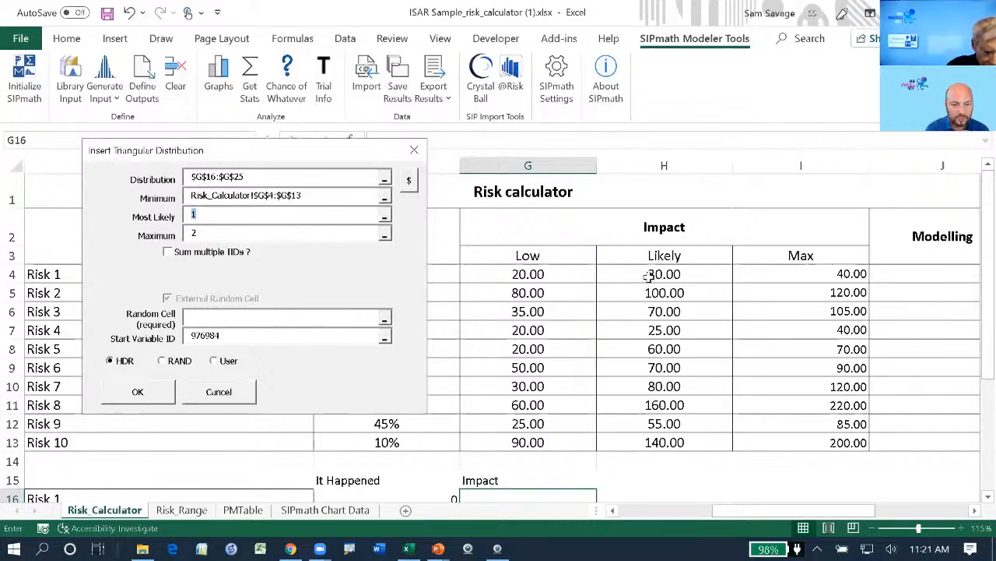
{"action": "left_click_drag", "start_coordinate": [648, 276], "coordinate": [653, 442]}
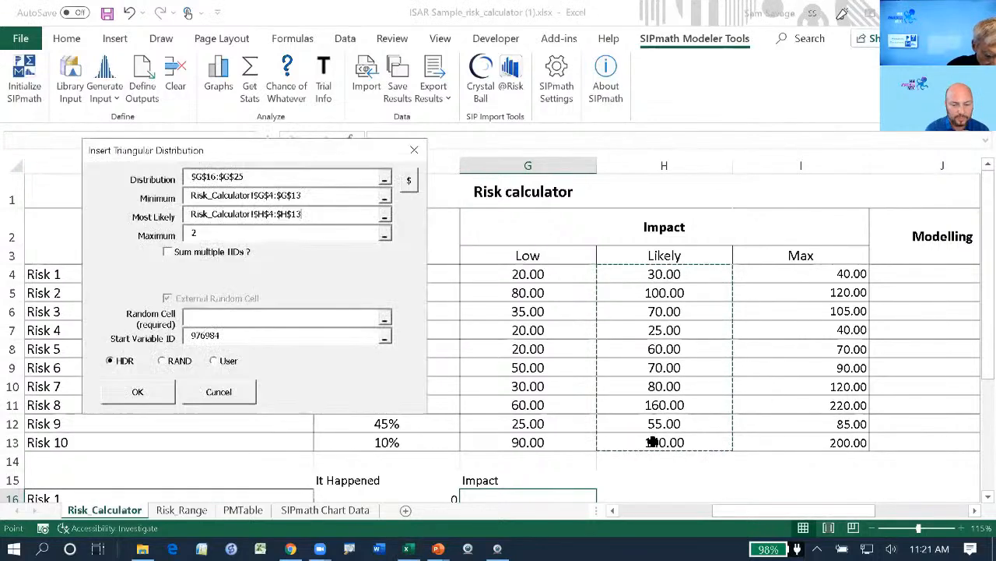
{"action": "left_click", "coordinate": [210, 234]}
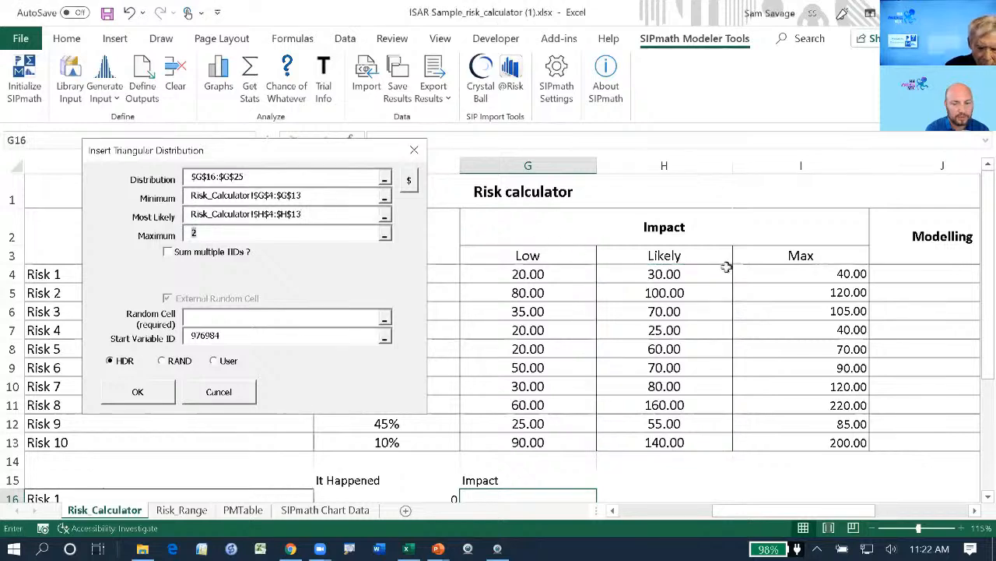
{"action": "left_click_drag", "start_coordinate": [811, 270], "coordinate": [834, 443]}
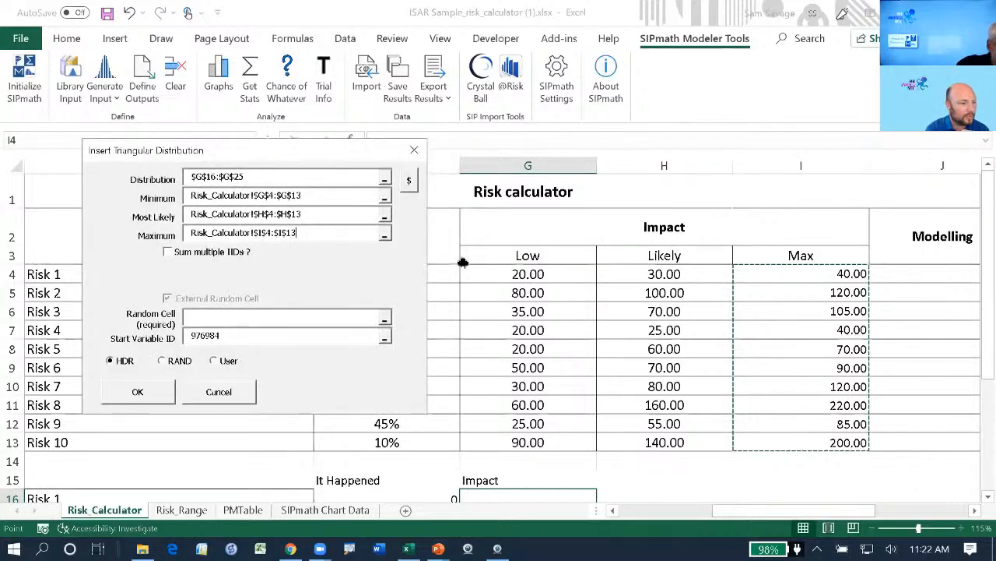
Assign O4:O13 as the triangular distribution's HDR random cells and generate it, overwriting all existing contents of those cells.
{"action": "left_click", "coordinate": [210, 319]}
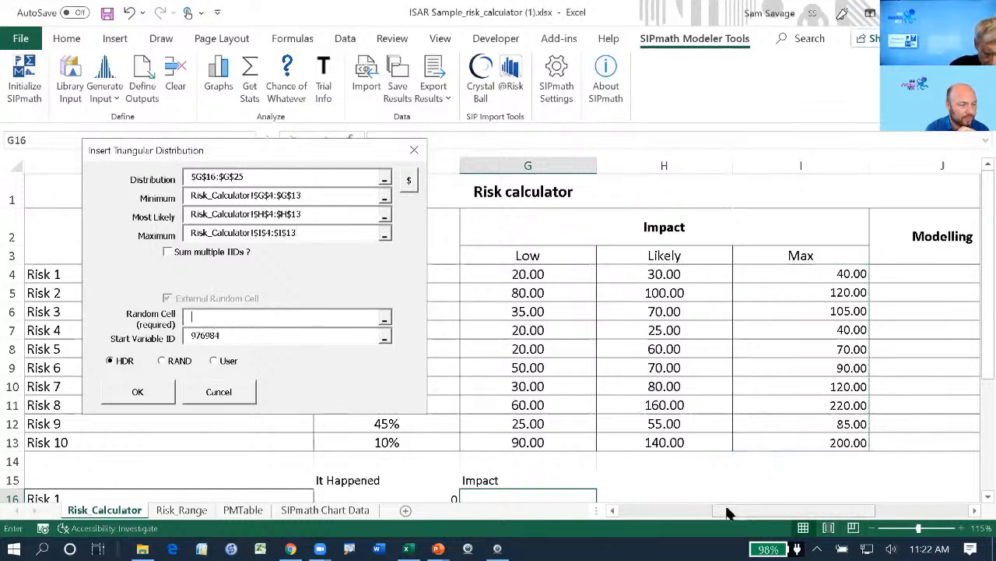
{"action": "left_click_drag", "start_coordinate": [728, 512], "coordinate": [833, 478]}
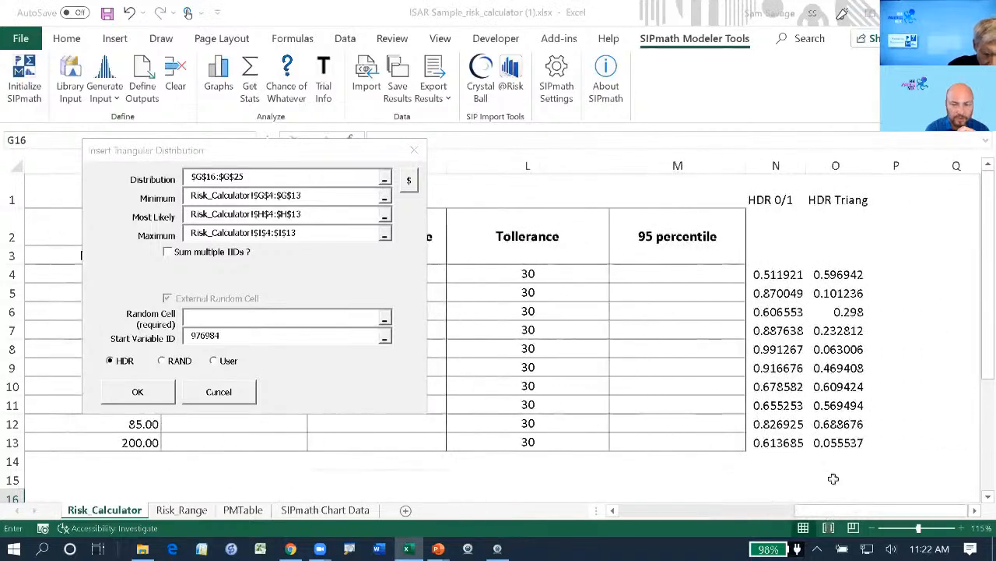
{"action": "left_click_drag", "start_coordinate": [833, 274], "coordinate": [843, 439]}
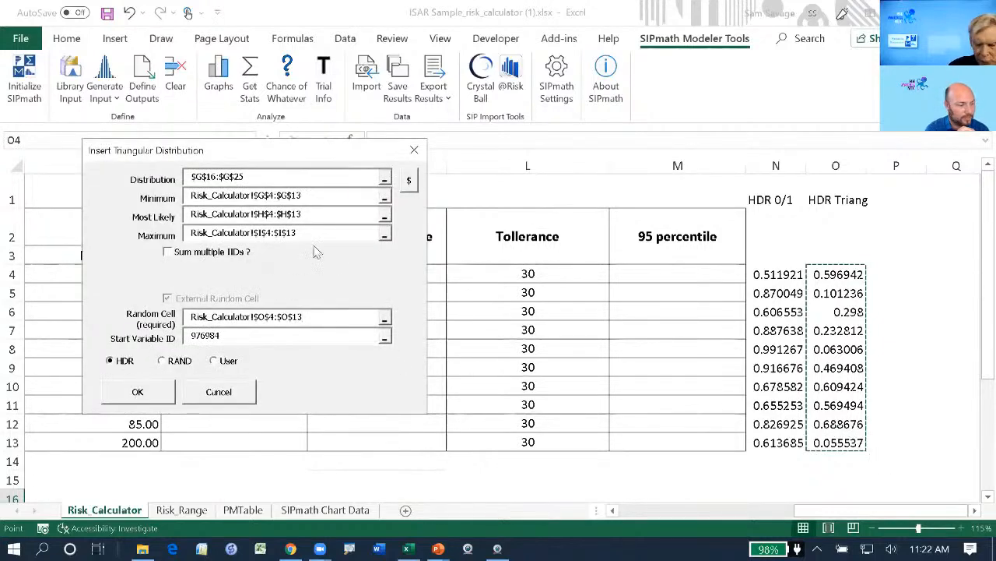
{"action": "left_click", "coordinate": [138, 391]}
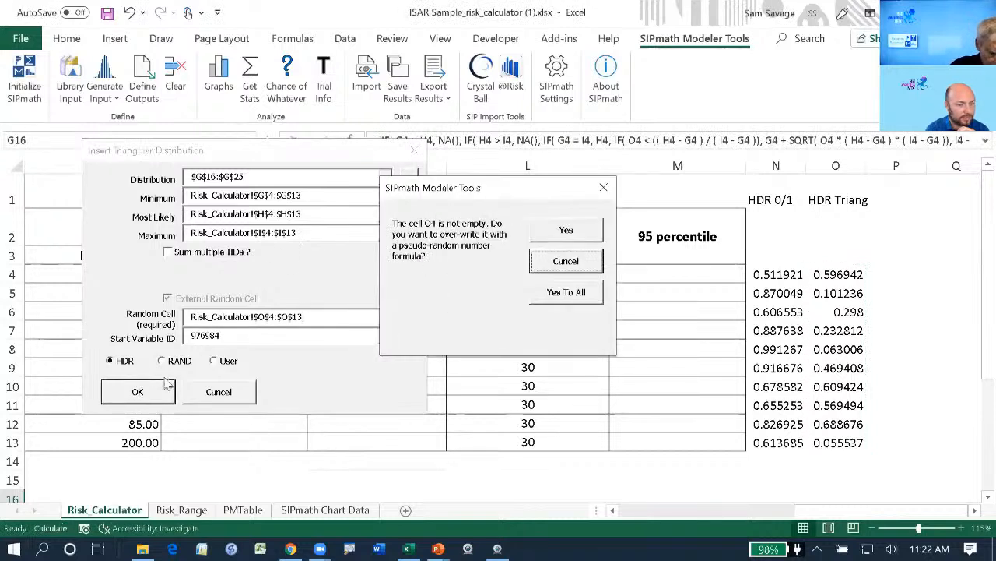
{"action": "left_click", "coordinate": [555, 292]}
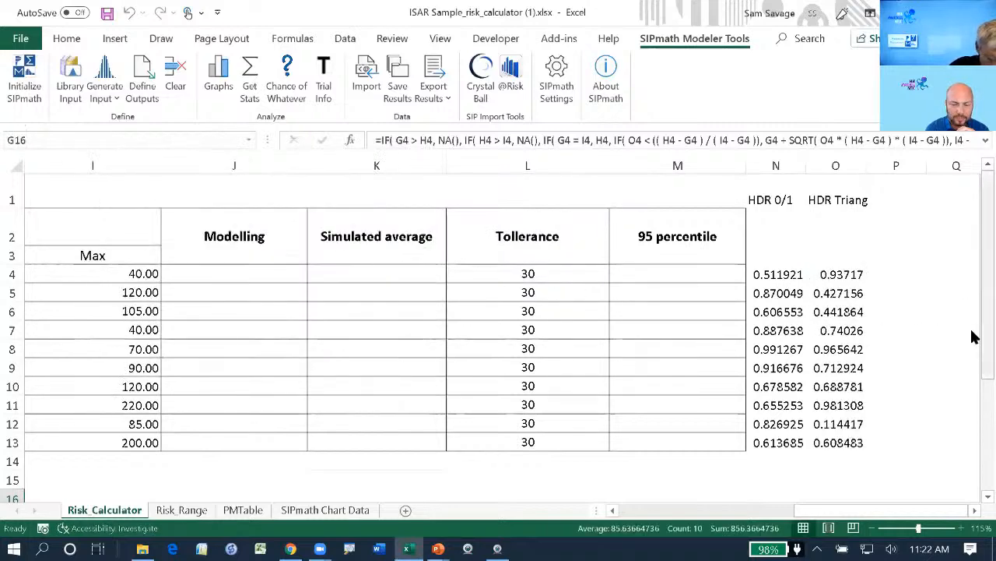
Enter =F16*G16 in J4 of the Modelling column and fill the formula down to J13.
{"action": "left_click_drag", "start_coordinate": [973, 337], "coordinate": [973, 162]}
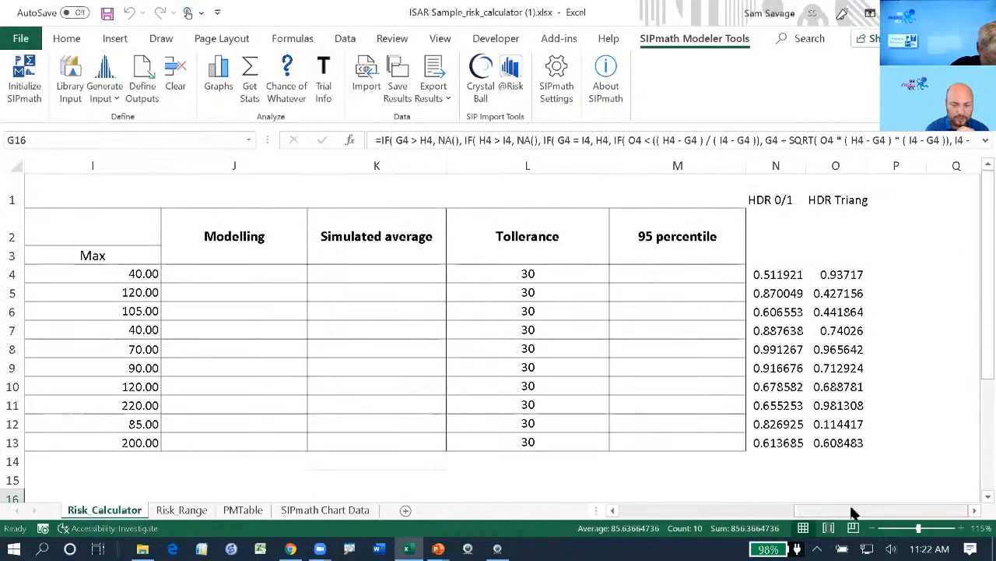
{"action": "left_click_drag", "start_coordinate": [853, 511], "coordinate": [836, 512]}
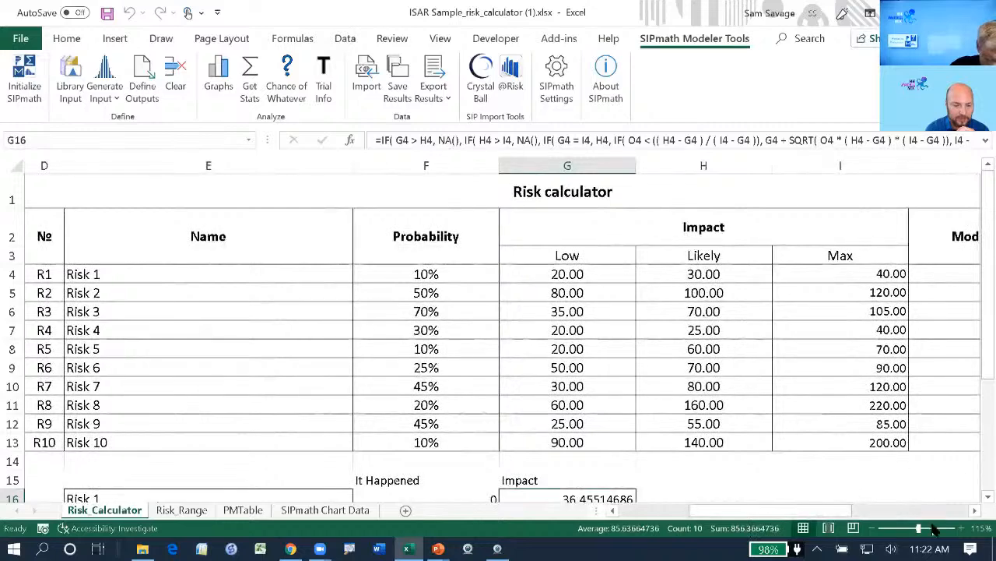
{"action": "left_click", "coordinate": [875, 528]}
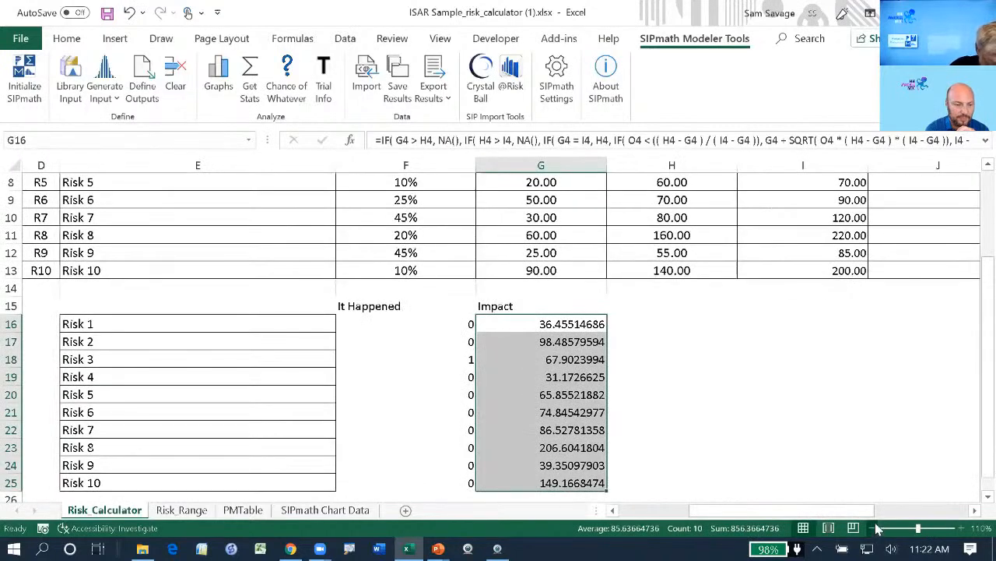
{"action": "left_click", "coordinate": [875, 528]}
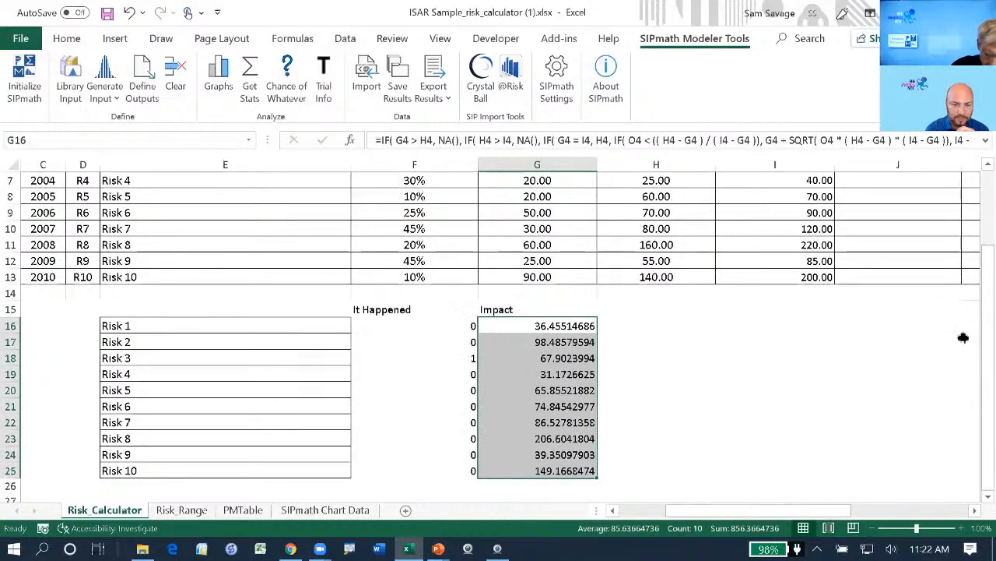
{"action": "left_click_drag", "start_coordinate": [971, 285], "coordinate": [974, 185]}
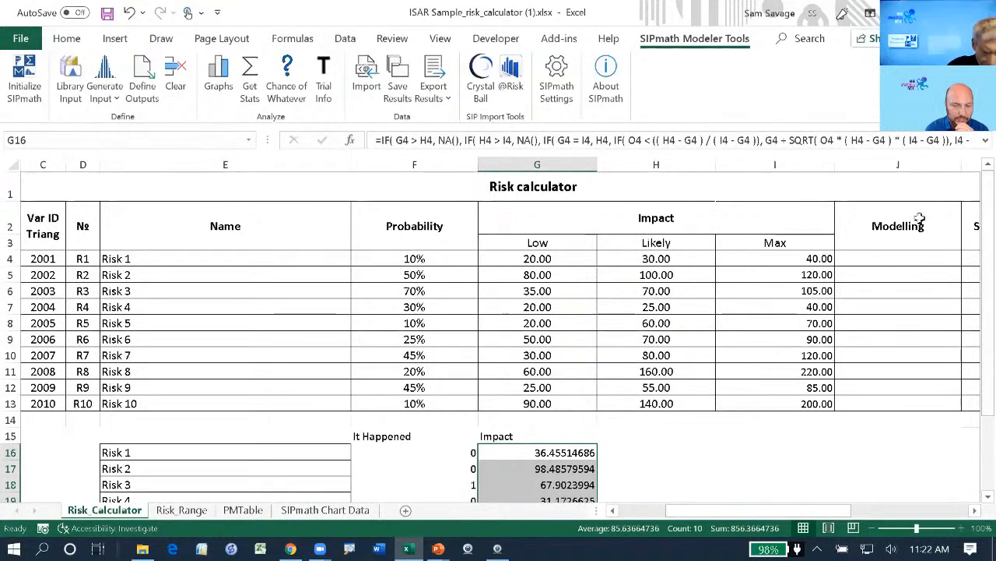
{"action": "left_click", "coordinate": [872, 260]}
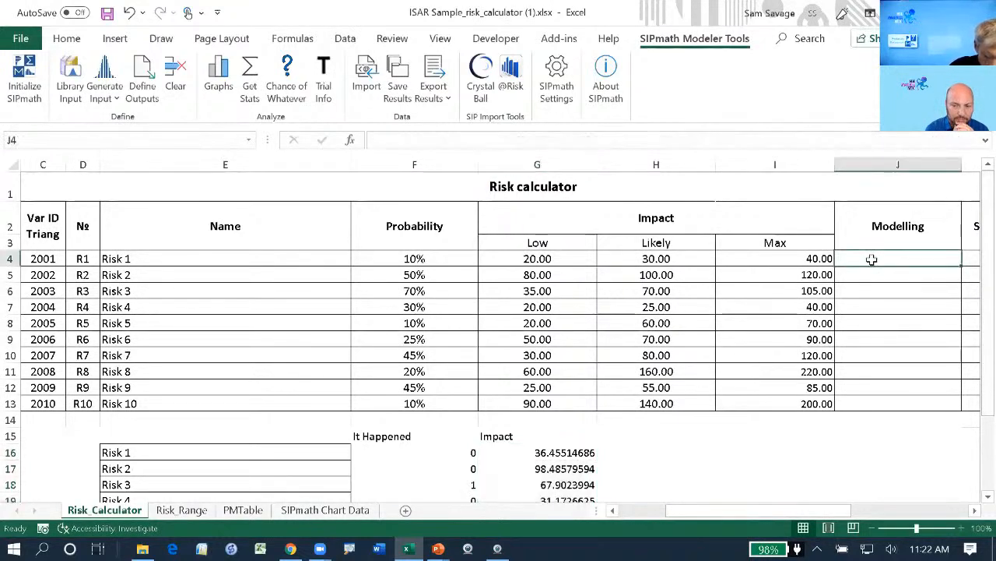
{"action": "type", "text": "="}
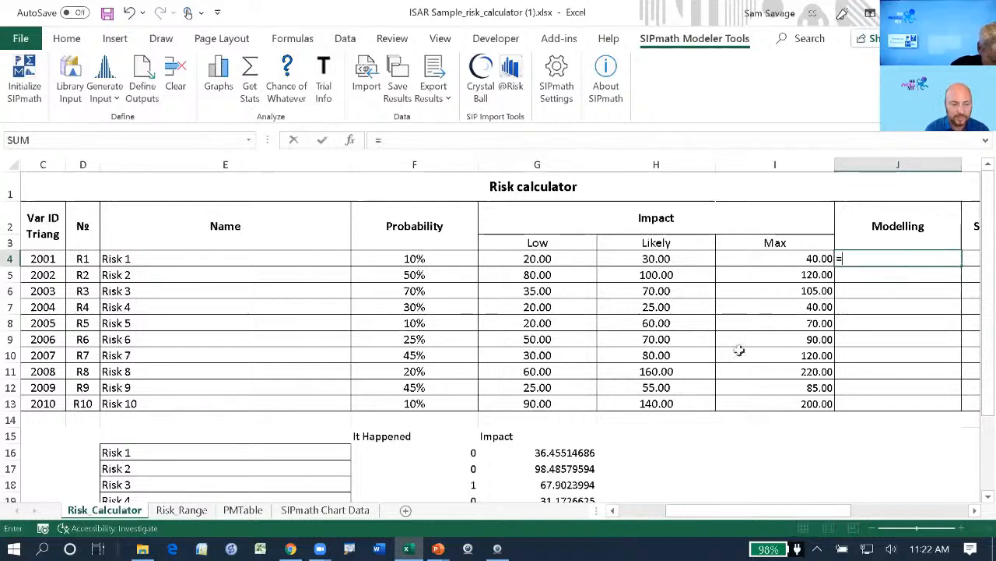
{"action": "left_click", "coordinate": [449, 458]}
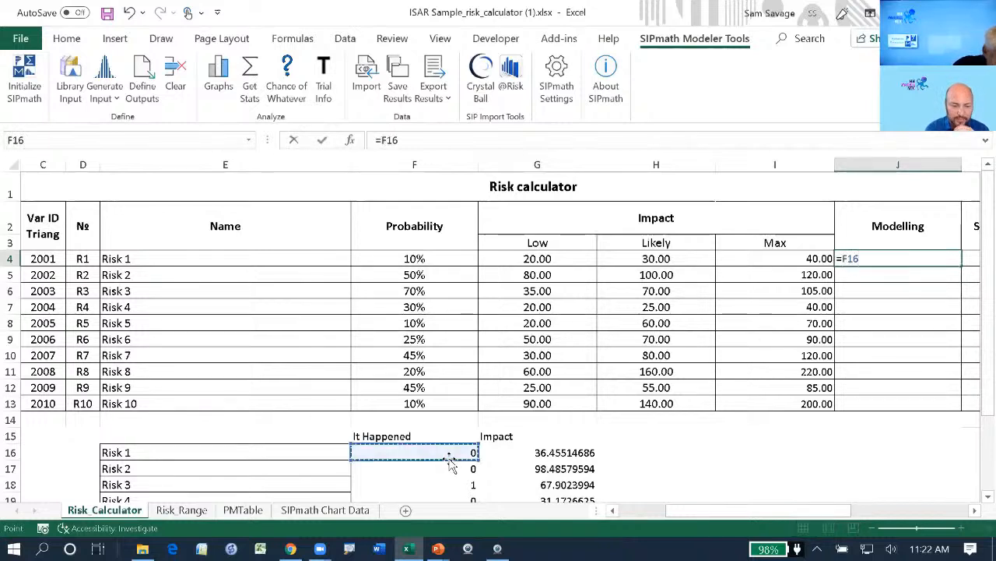
{"action": "type", "text": "*"}
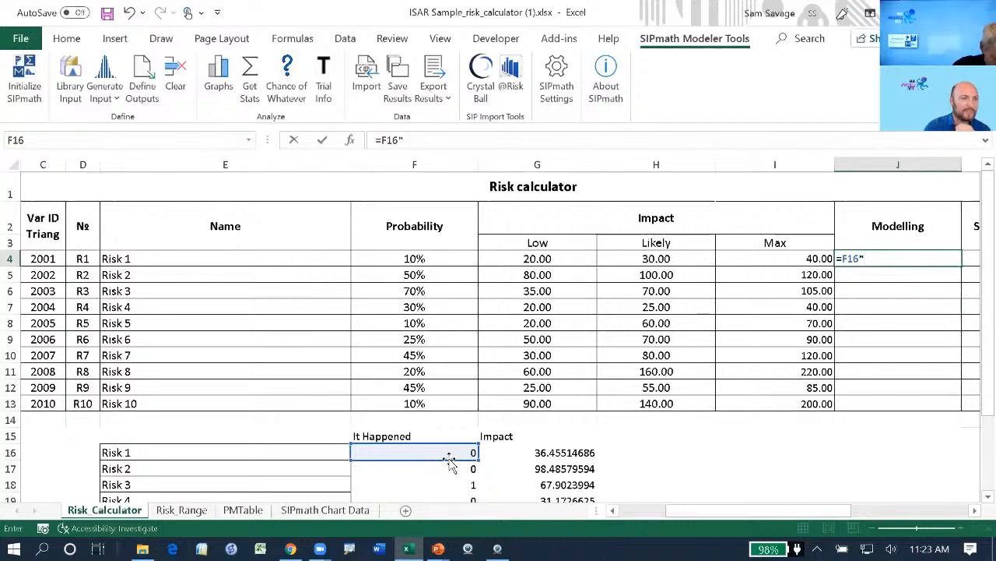
{"action": "left_click", "coordinate": [529, 452]}
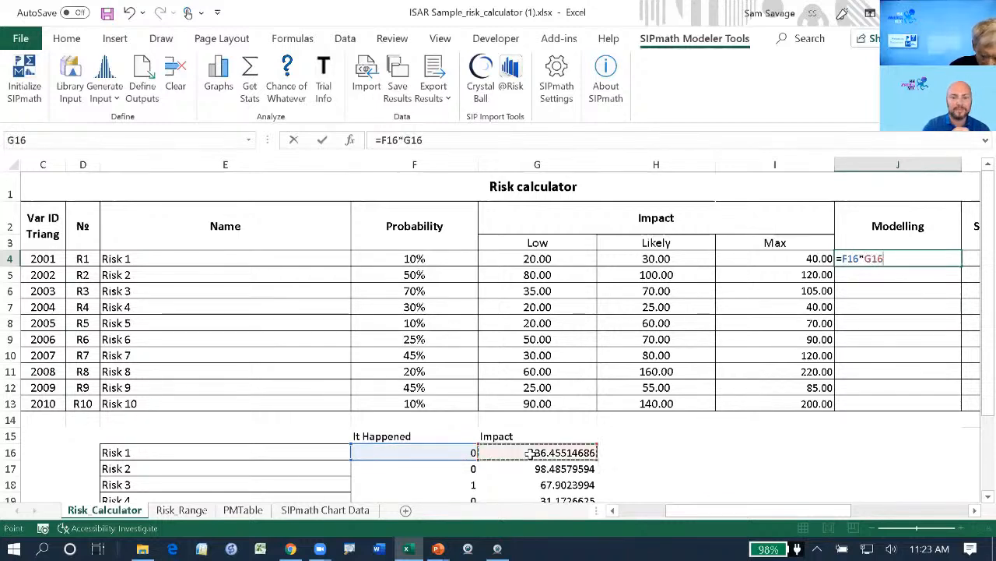
{"action": "key", "text": "ctrl+Return"}
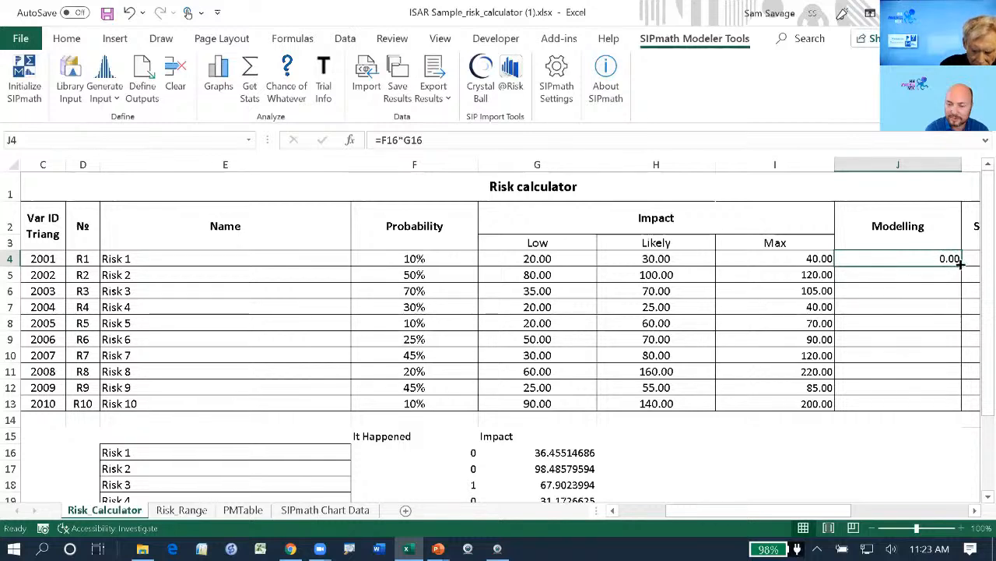
{"action": "left_click_drag", "start_coordinate": [961, 265], "coordinate": [944, 404]}
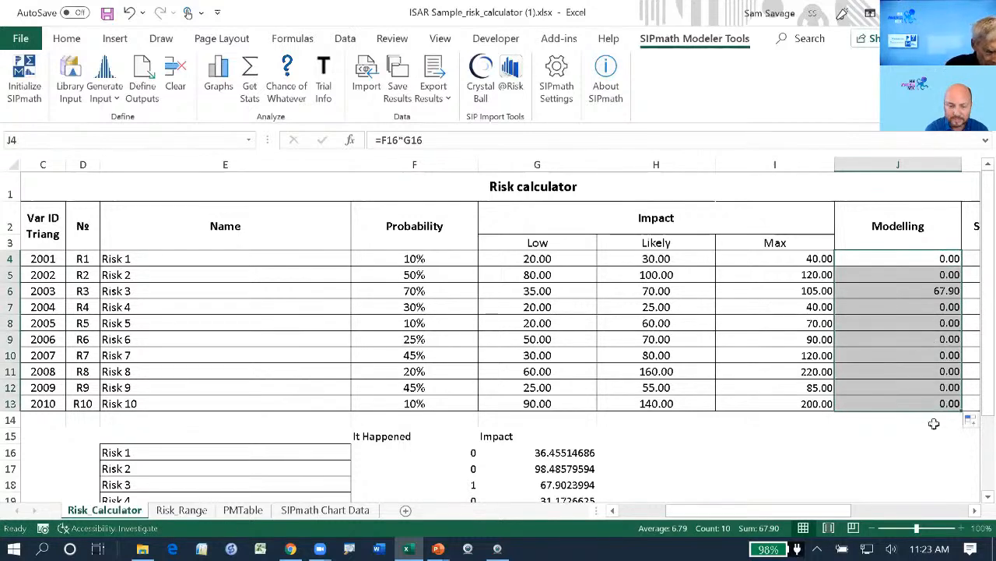
Define J4:J13 as multiple SIPmath outputs named from E4:E13, with sparklines in J4:J13 and invalid name characters replaced by underscores.
{"action": "left_click_drag", "start_coordinate": [826, 512], "coordinate": [909, 496]}
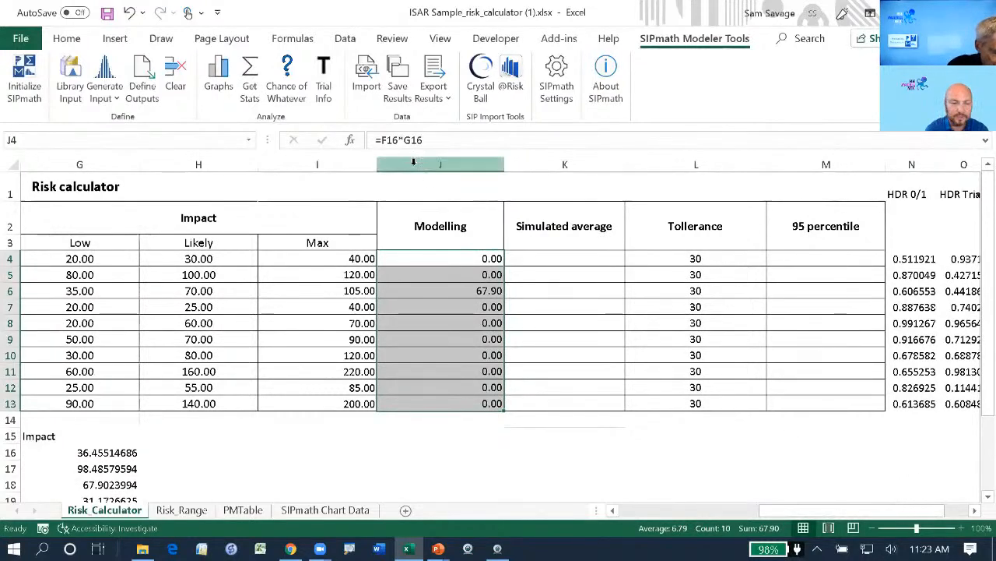
{"action": "left_click", "coordinate": [145, 70]}
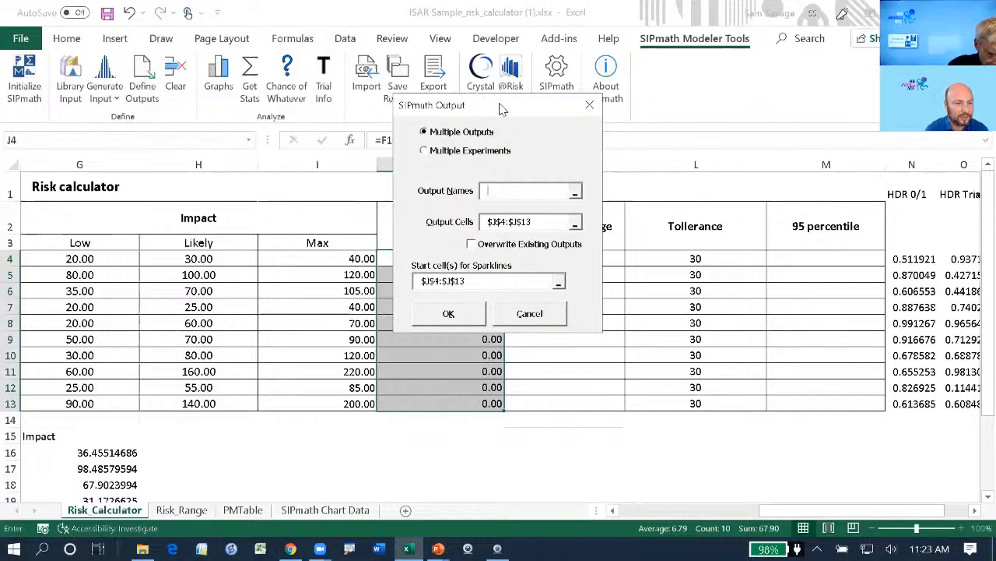
{"action": "left_click_drag", "start_coordinate": [505, 109], "coordinate": [646, 103]}
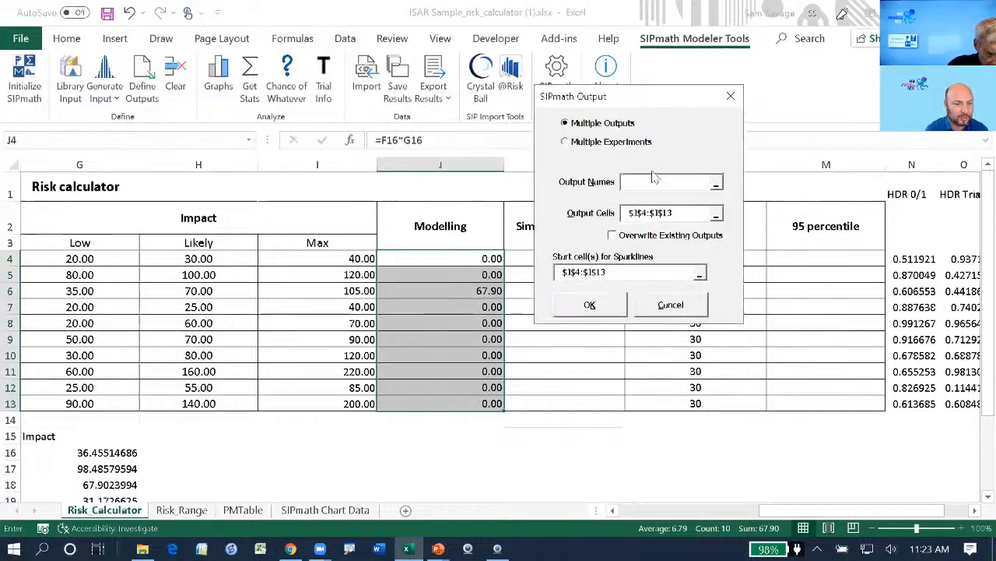
{"action": "left_click_drag", "start_coordinate": [788, 509], "coordinate": [590, 506]}
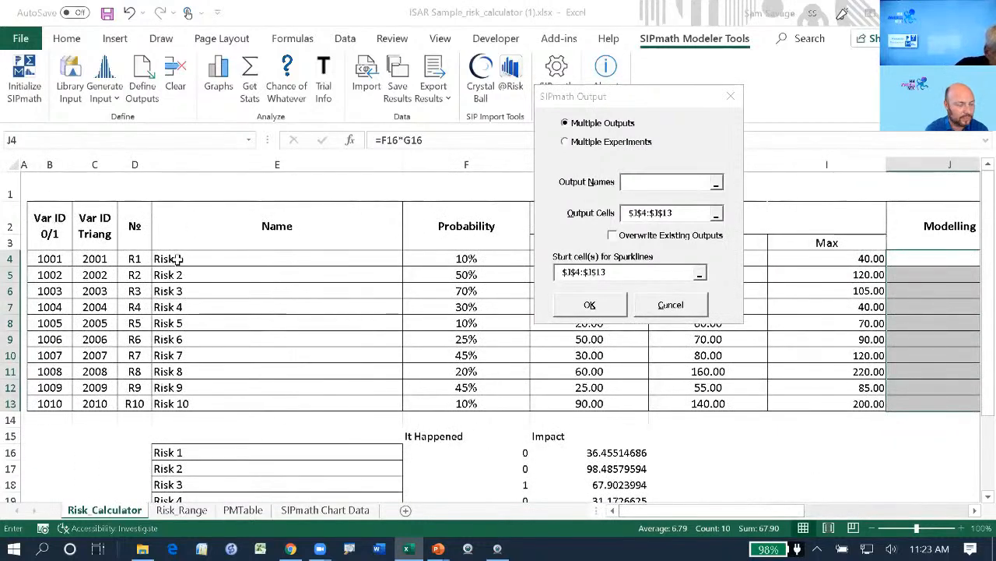
{"action": "left_click_drag", "start_coordinate": [177, 259], "coordinate": [182, 404]}
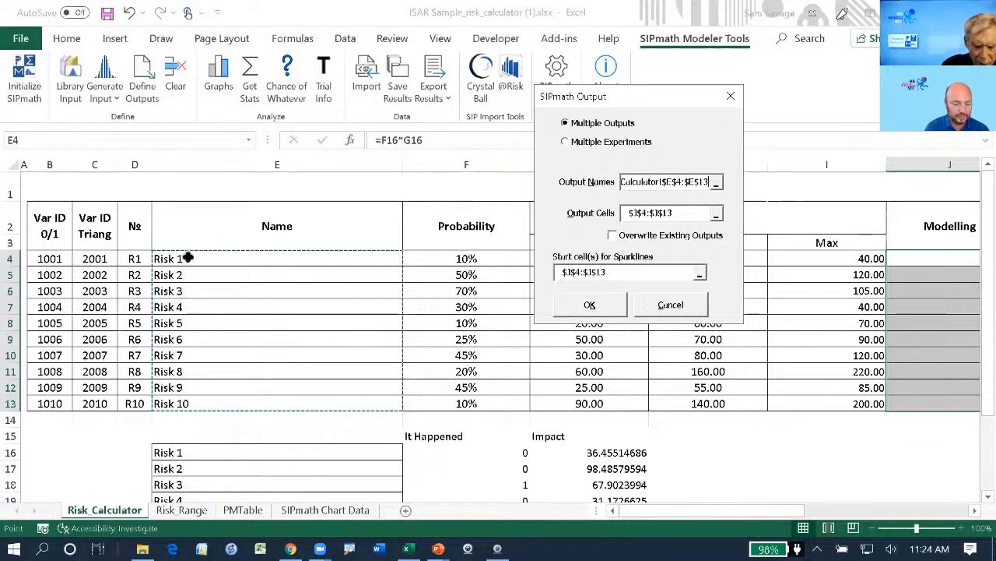
{"action": "left_click", "coordinate": [574, 311]}
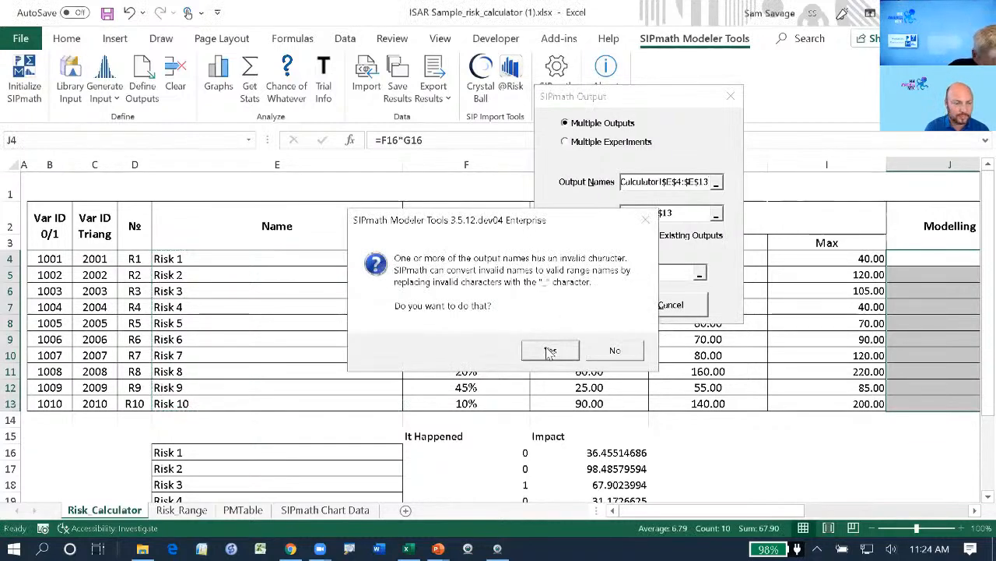
{"action": "left_click", "coordinate": [551, 351]}
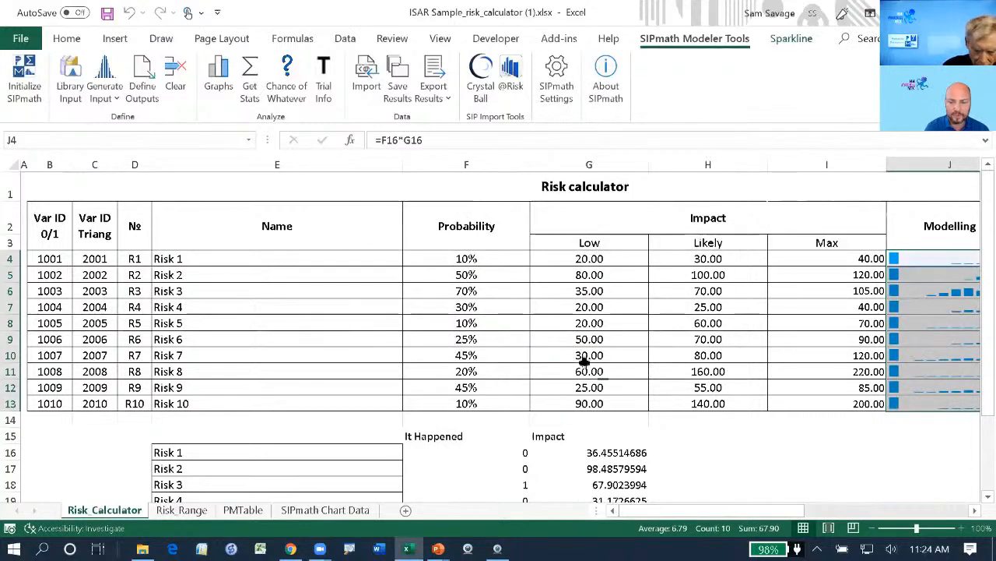
Enter =AVERAGE(J4) in K4 of the Simulated average column.
{"action": "left_click_drag", "start_coordinate": [765, 511], "coordinate": [905, 476]}
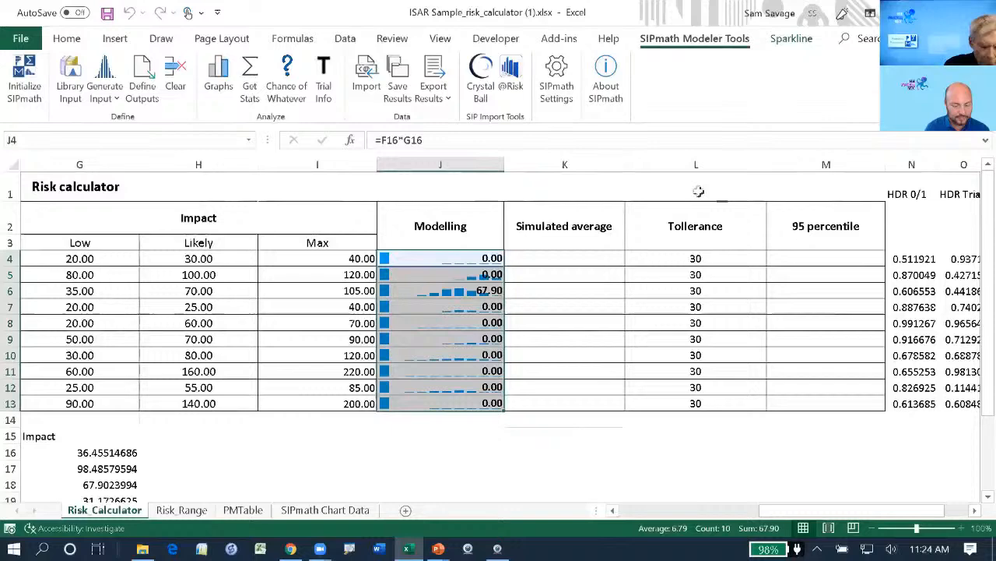
{"action": "left_click", "coordinate": [544, 254]}
{"action": "type", "text": "=aver"}
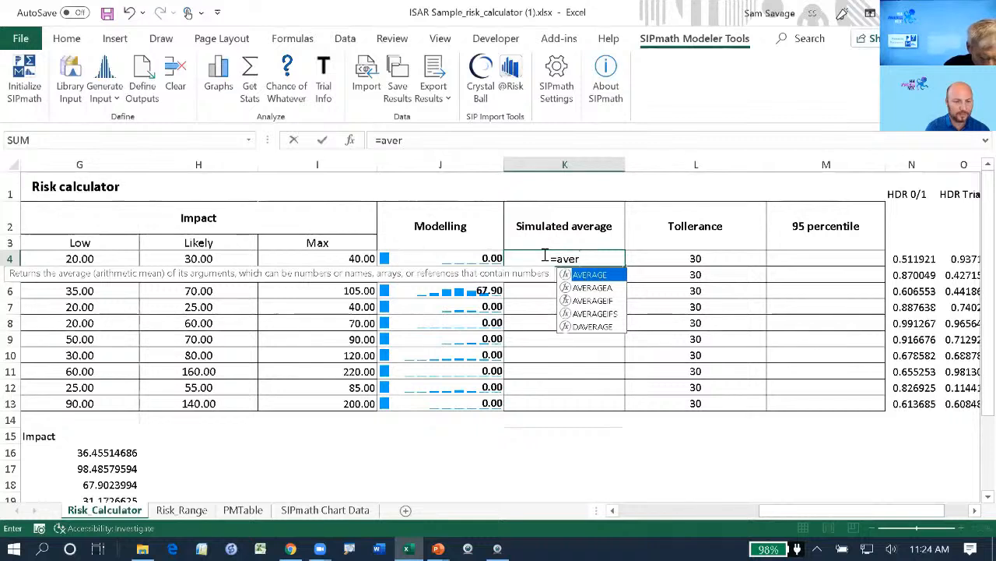
{"action": "type", "text": "age"}
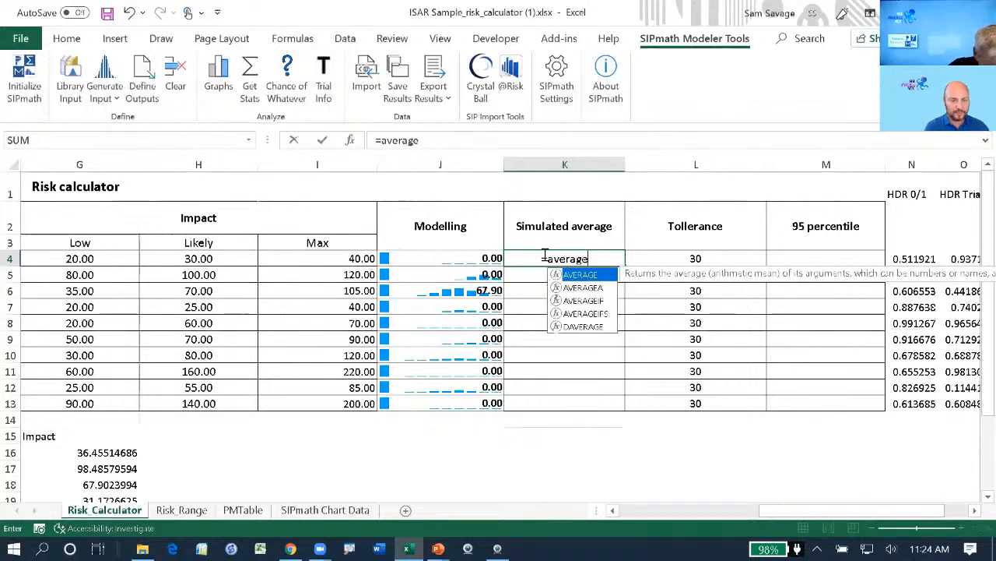
{"action": "type", "text": "("}
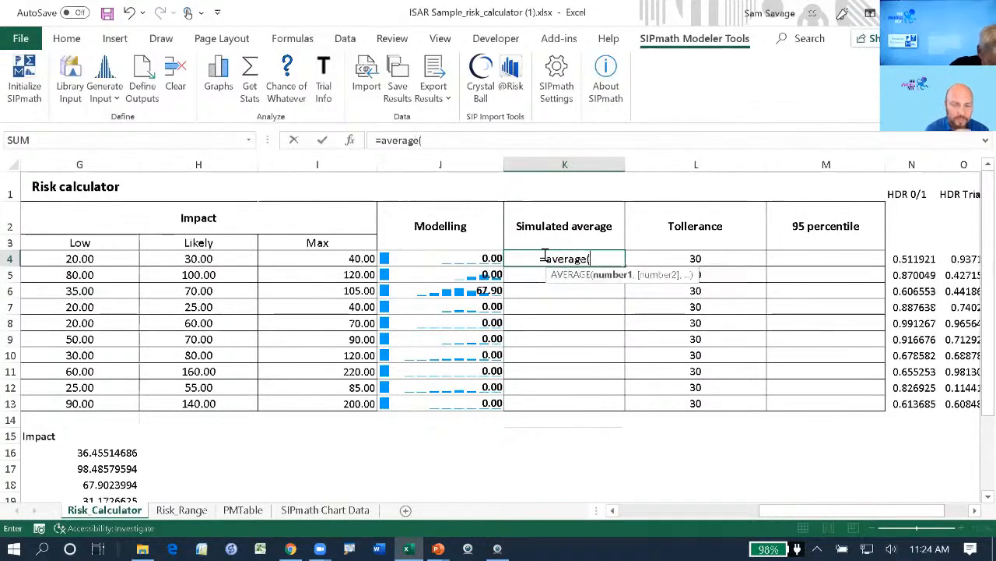
{"action": "left_click", "coordinate": [438, 258]}
{"action": "type", "text": ")"}
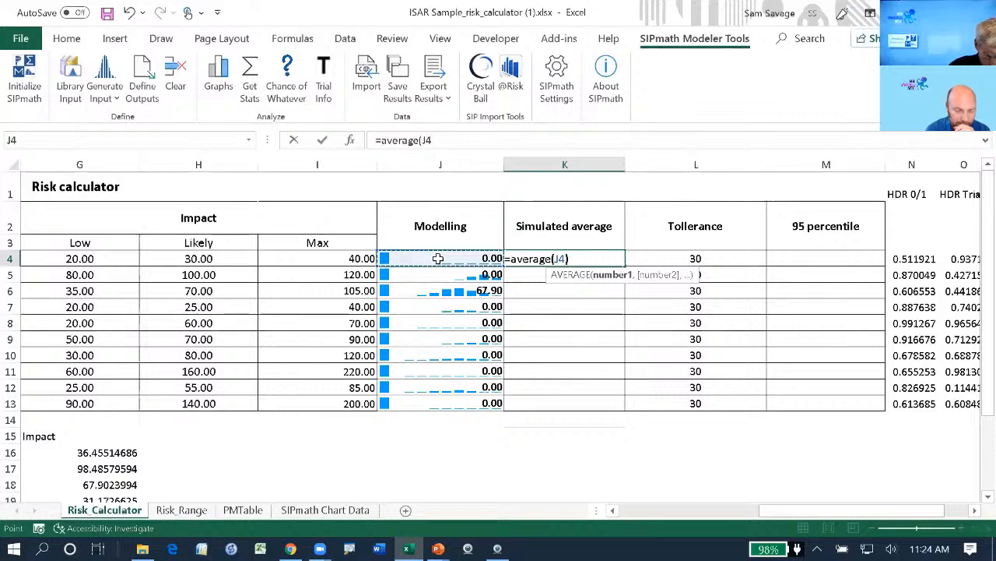
{"action": "key", "text": "ctrl+Return"}
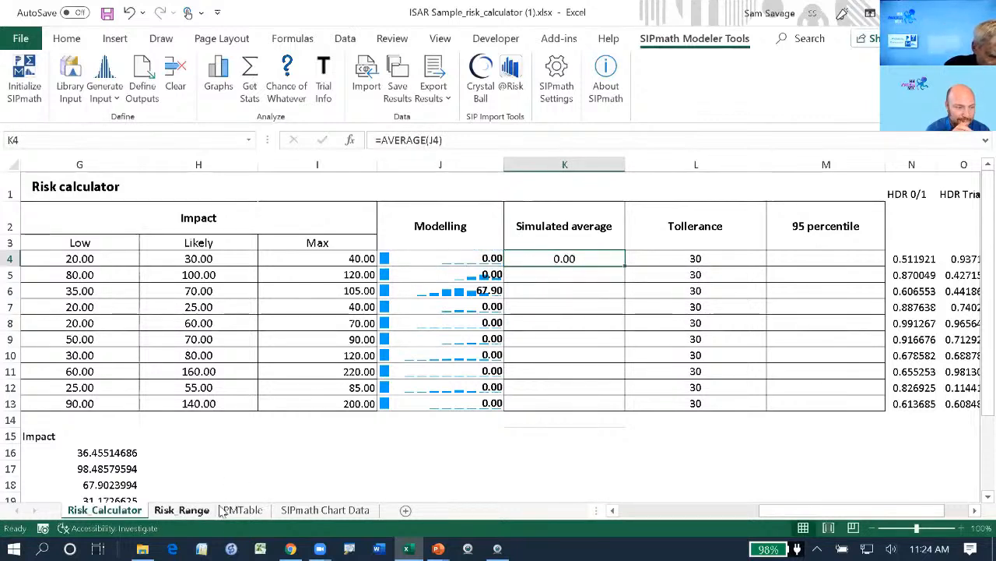
View the trial results on the PMTable sheet, then fill K4's average formula down to K13 and apply Get Stats to K4:K13.
{"action": "left_click", "coordinate": [247, 509]}
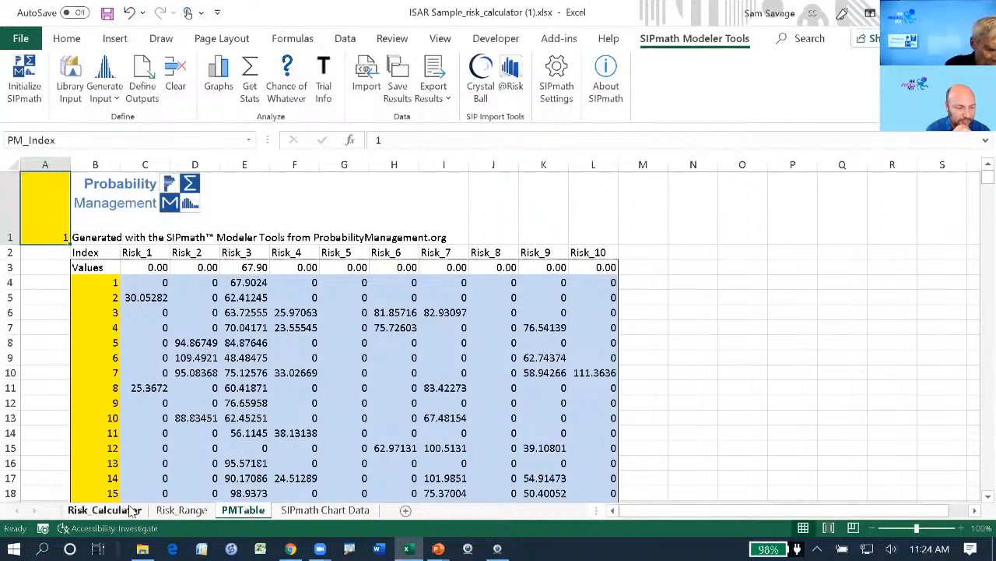
{"action": "left_click", "coordinate": [104, 510]}
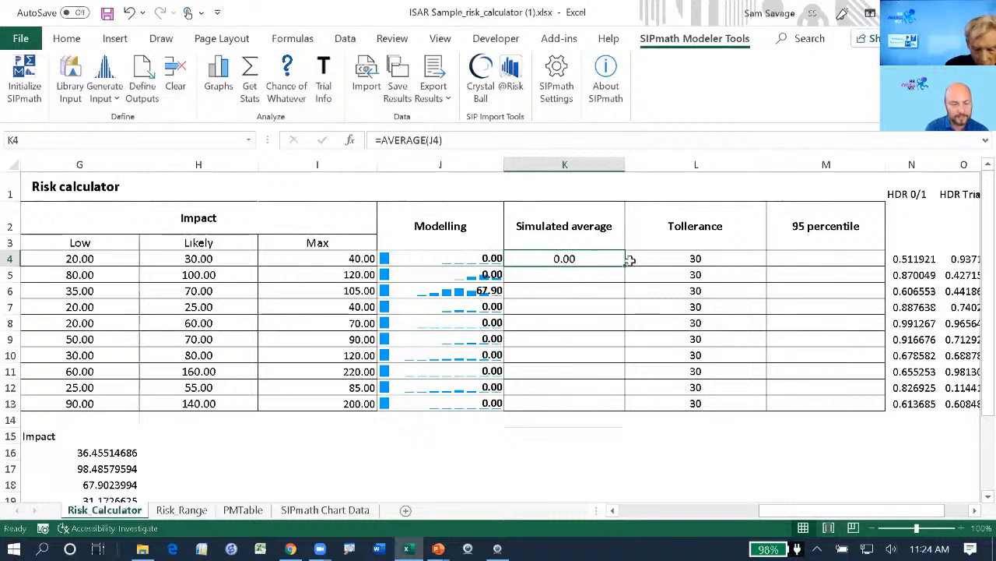
{"action": "left_click_drag", "start_coordinate": [622, 265], "coordinate": [605, 404]}
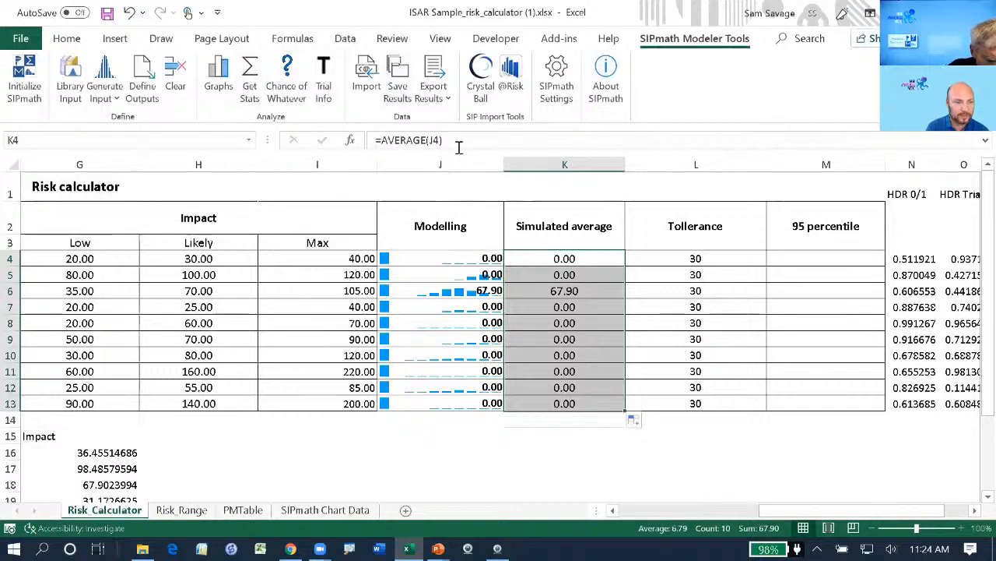
{"action": "left_click", "coordinate": [249, 84]}
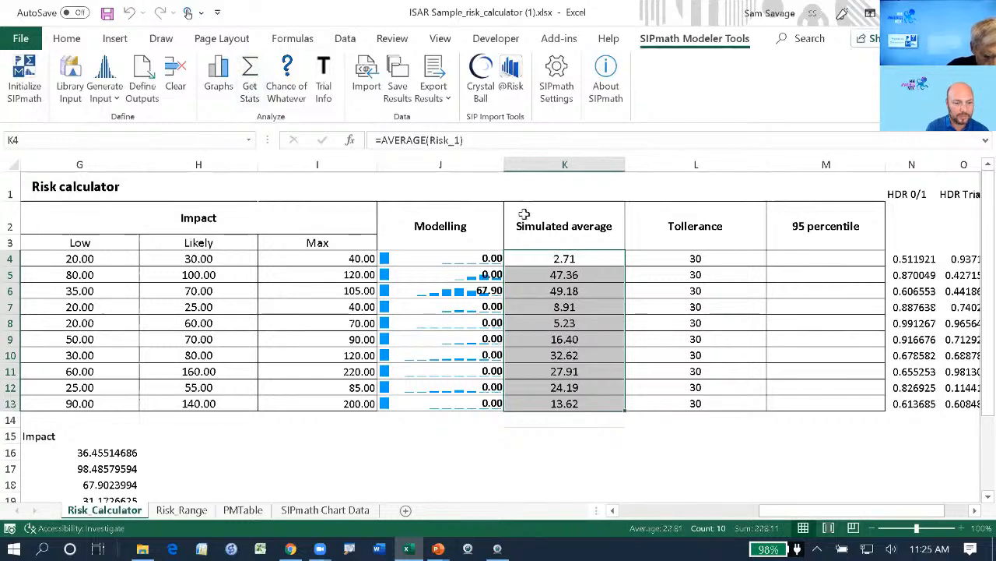
Check the simulated average formulas cell by cell from K4 down to K10.
{"action": "left_click", "coordinate": [568, 257]}
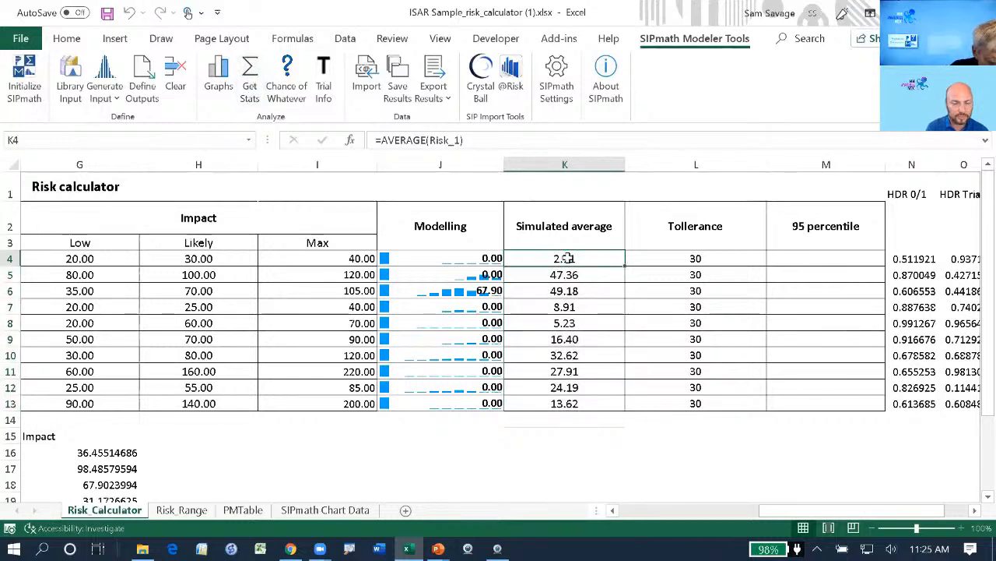
{"action": "key", "text": "Down"}
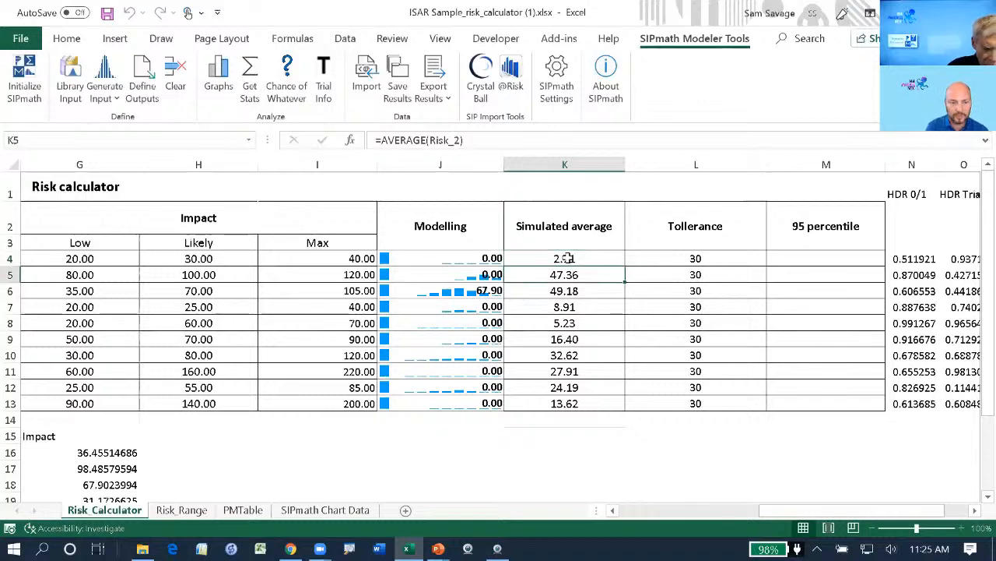
{"action": "key", "text": "Down"}
{"action": "key", "text": "Down"}
{"action": "key", "text": "Down"}
{"action": "key", "text": "Down"}
{"action": "key", "text": "Down"}
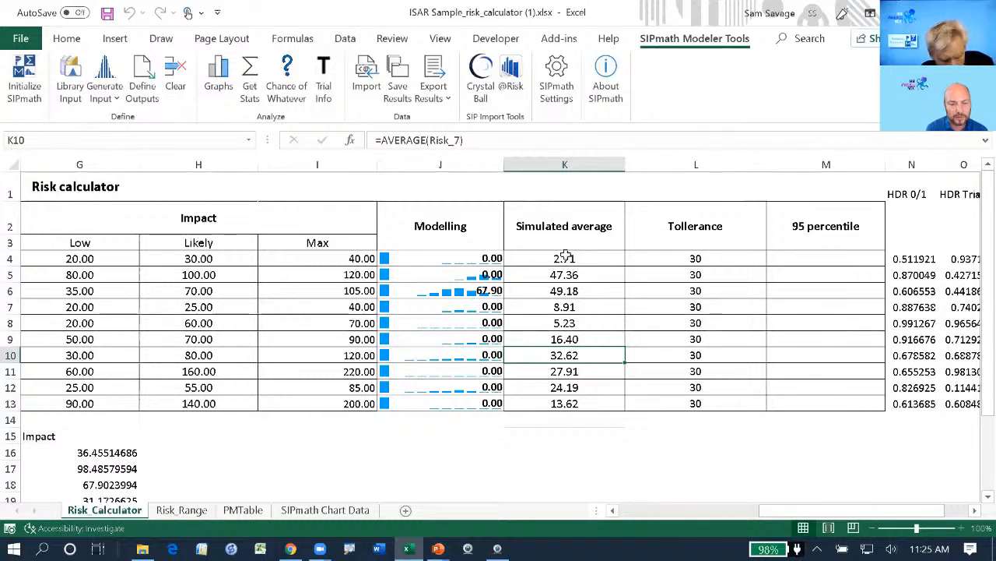
Replace the Tollerance column header in L2 with Exceedance.
{"action": "left_click", "coordinate": [683, 227]}
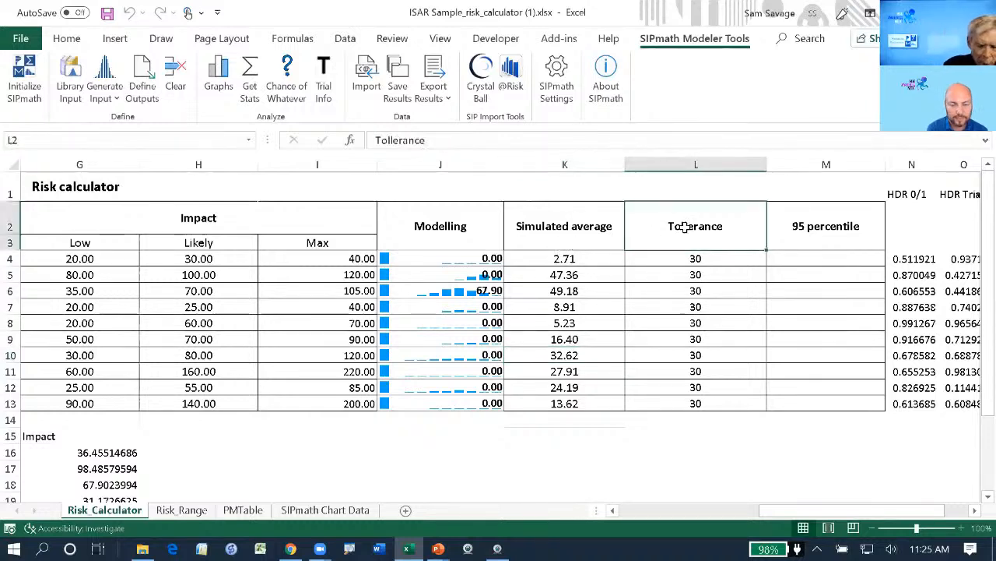
{"action": "type", "text": "E"}
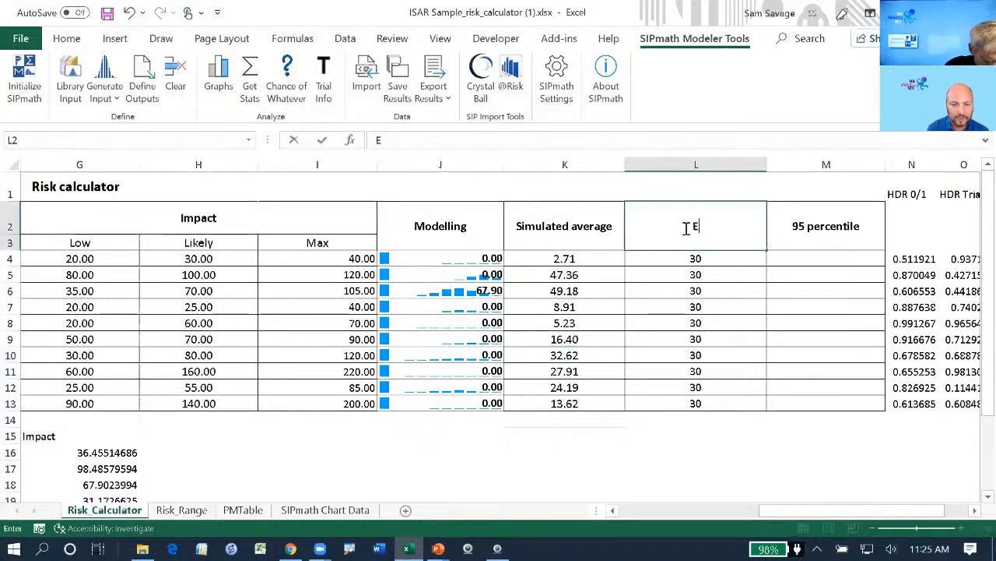
{"action": "type", "text": "xceeda"}
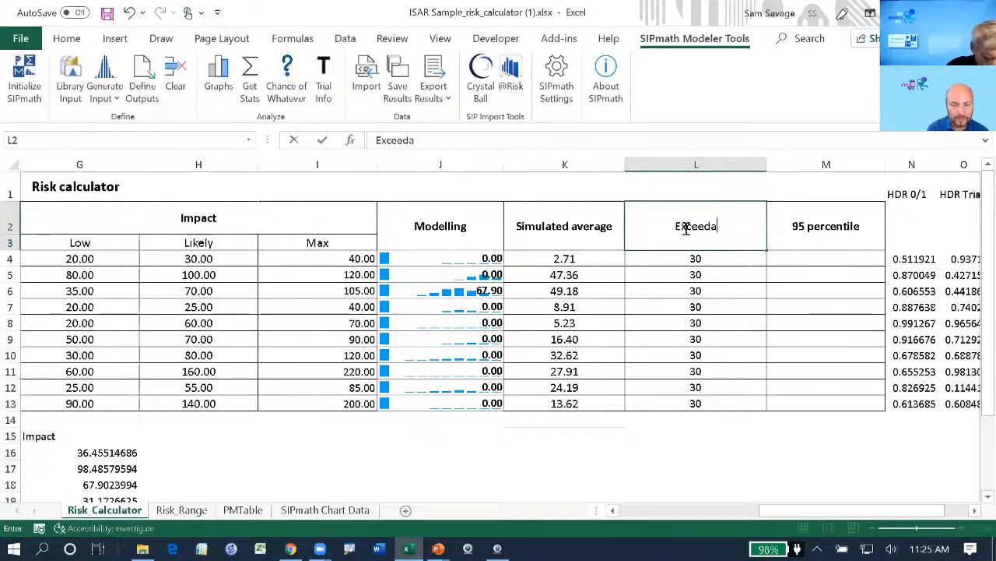
{"action": "type", "text": "nce"}
{"action": "key", "text": "ctrl+Return"}
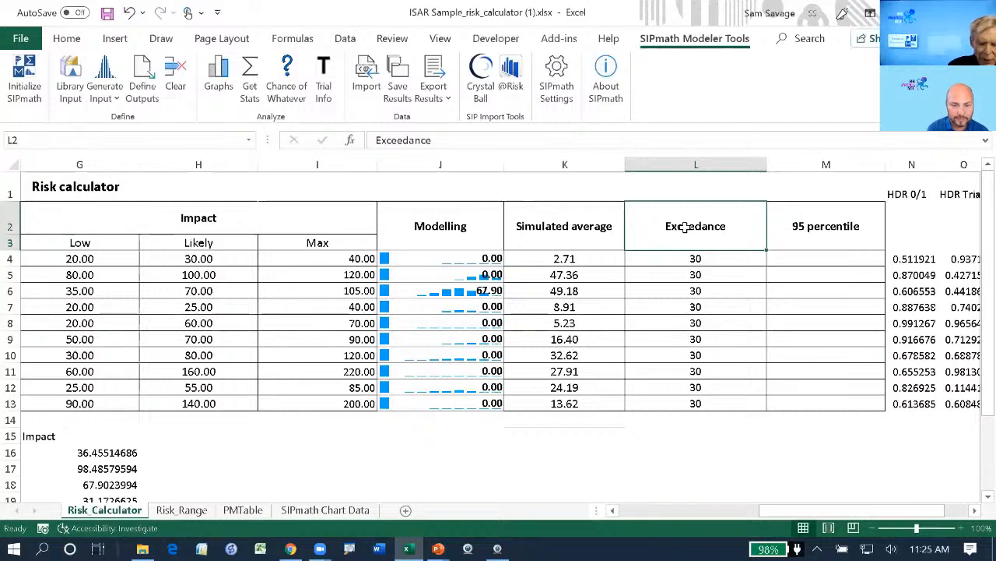
Replace the M2 header with Chance of Exceeding and the L2 header with Limit.
{"action": "left_click", "coordinate": [812, 226]}
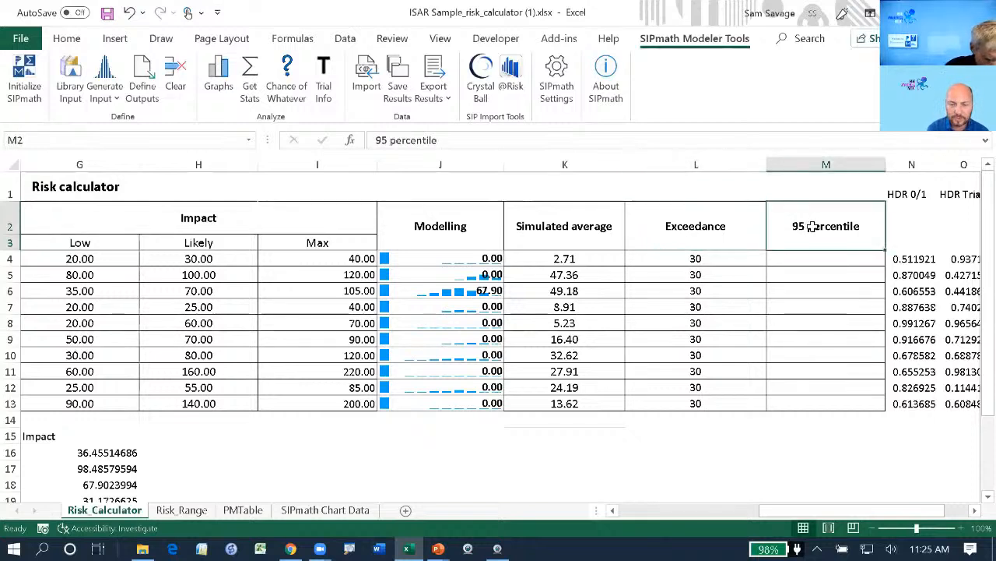
{"action": "type", "text": "Chance of"}
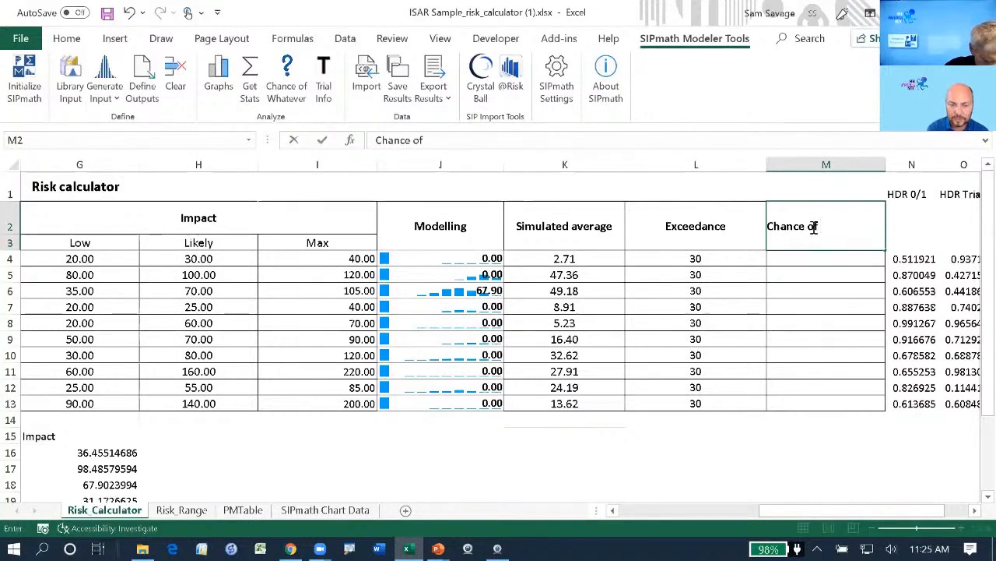
{"action": "type", "text": " Exceeding"}
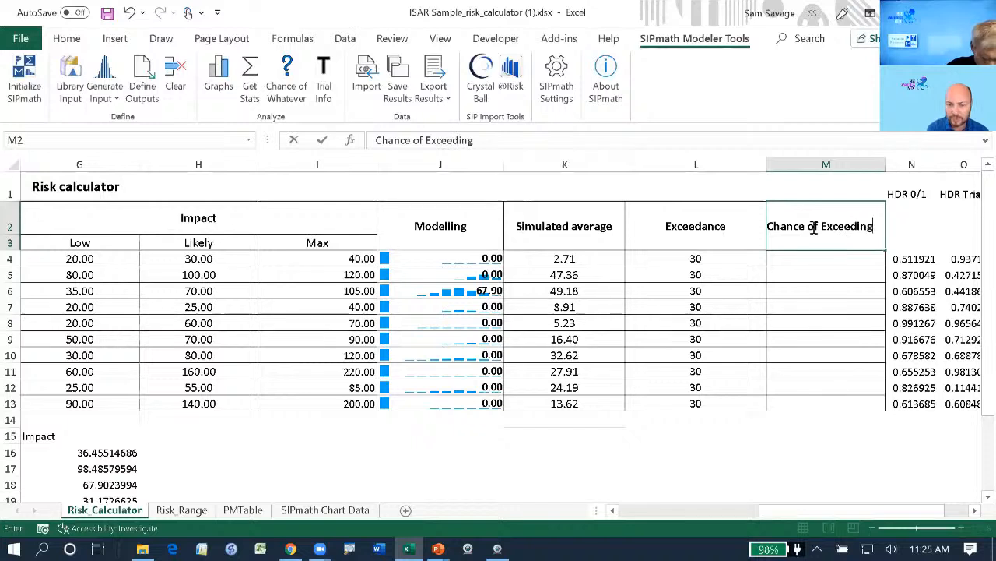
{"action": "key", "text": "ctrl+Return"}
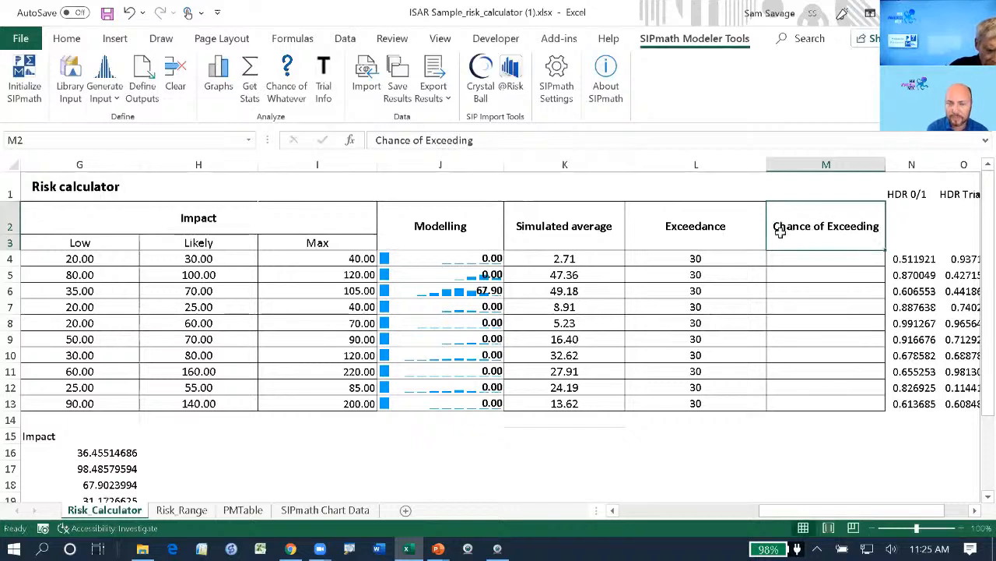
{"action": "left_click", "coordinate": [697, 232]}
{"action": "type", "text": "Limit"}
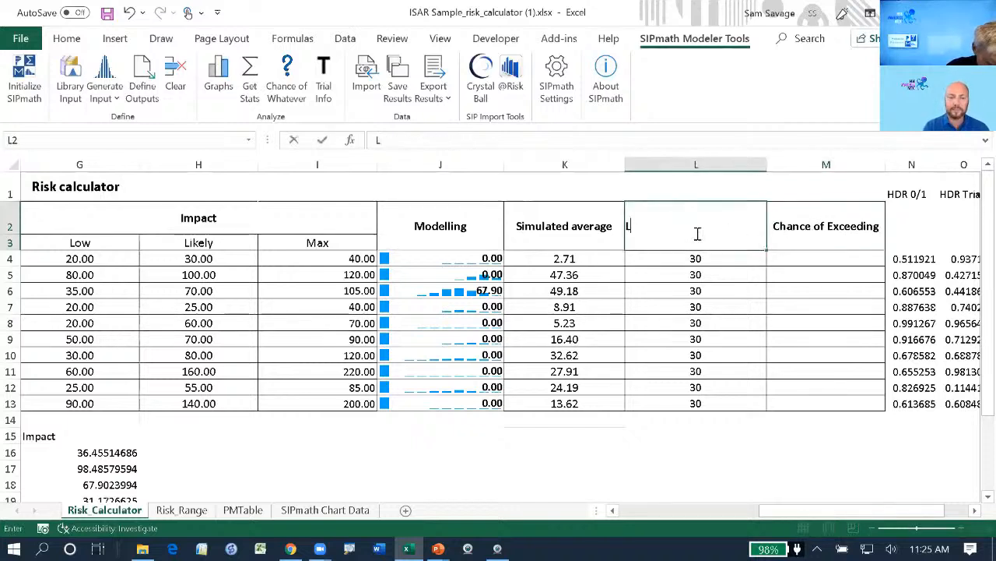
{"action": "key", "text": "ctrl+Return"}
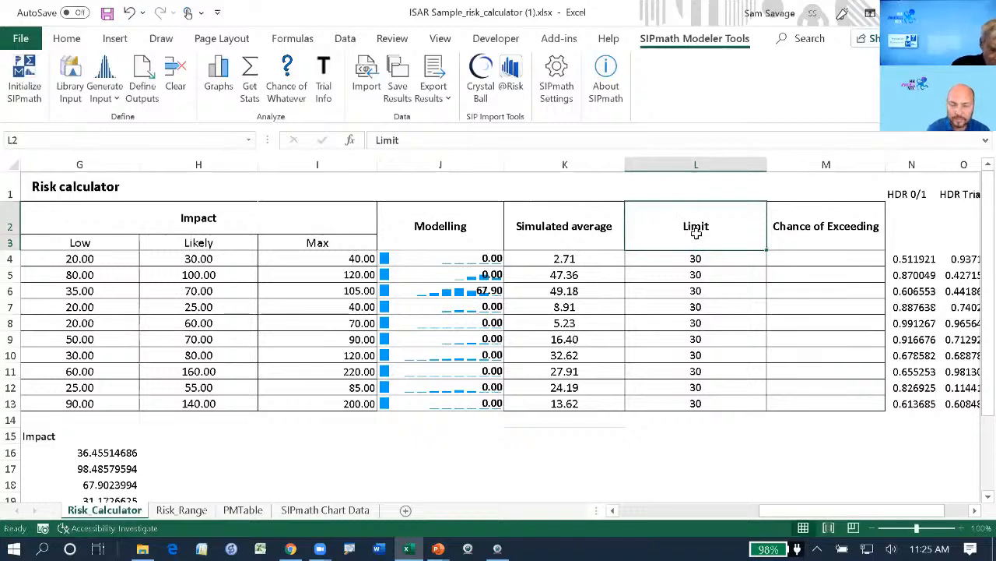
Calculate in M4:M13 the Chance of Whatever for outputs J4:J13 with relation > and target values L4:L13.
{"action": "left_click", "coordinate": [819, 259]}
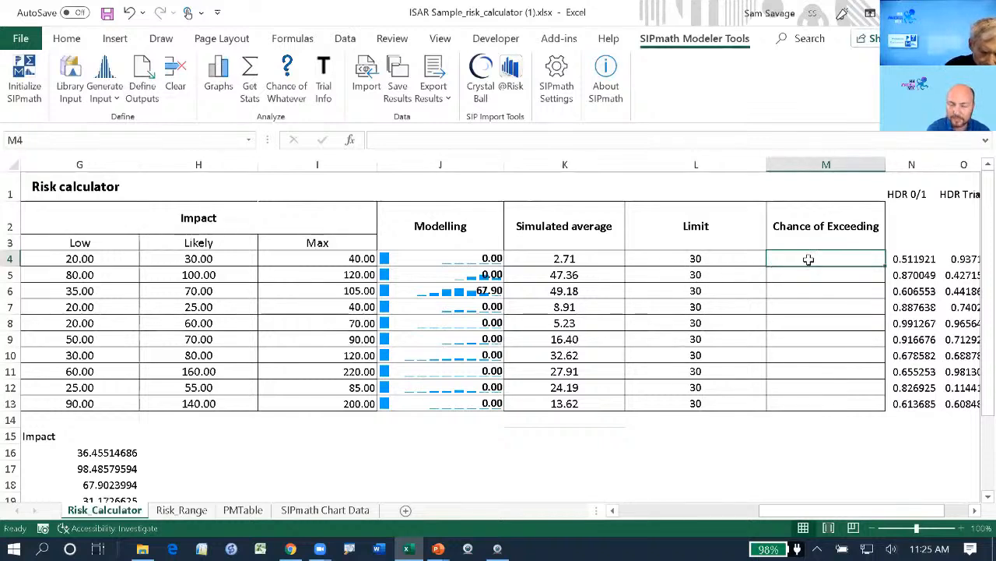
{"action": "left_click_drag", "start_coordinate": [809, 259], "coordinate": [808, 404]}
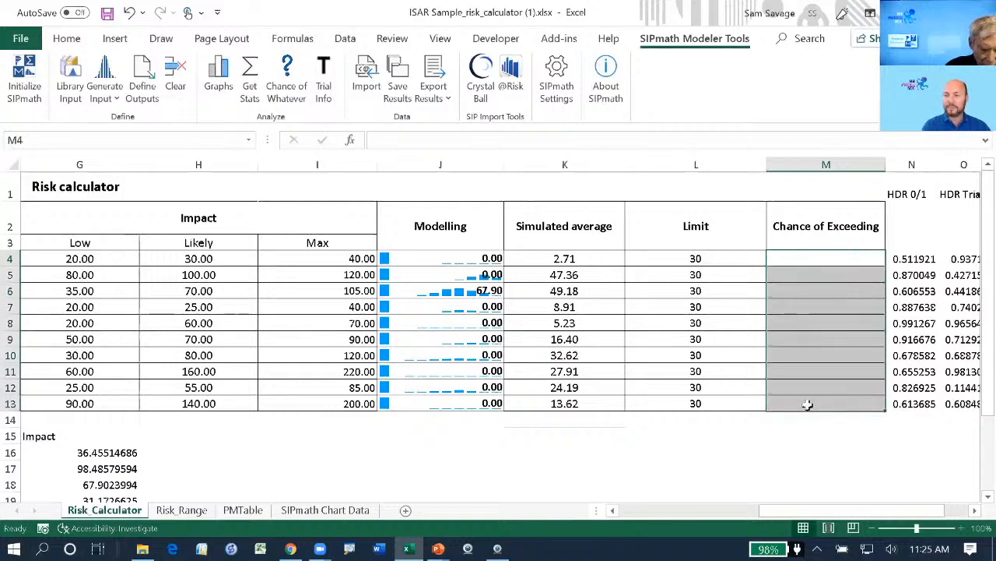
{"action": "left_click", "coordinate": [282, 71]}
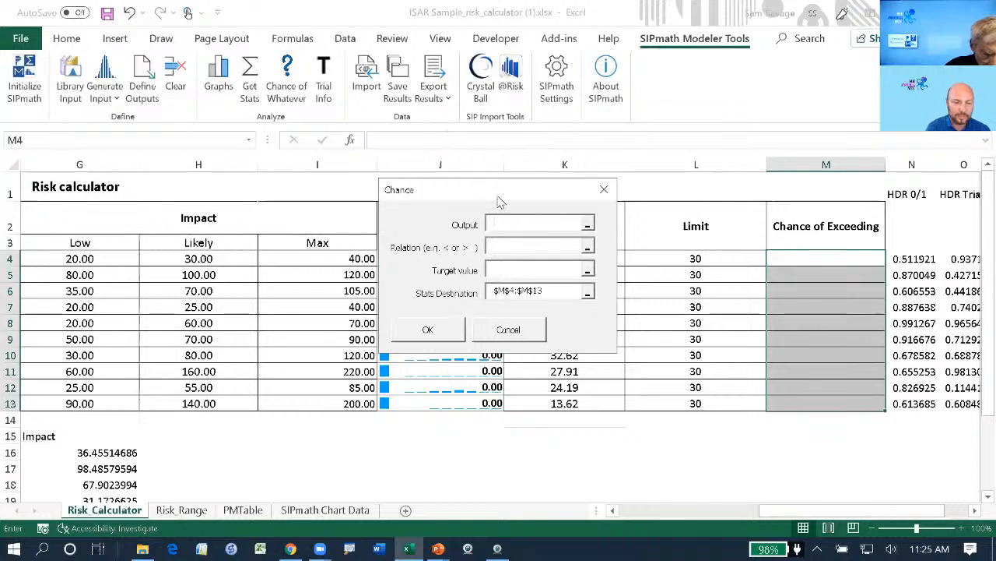
{"action": "left_click_drag", "start_coordinate": [498, 201], "coordinate": [259, 166]}
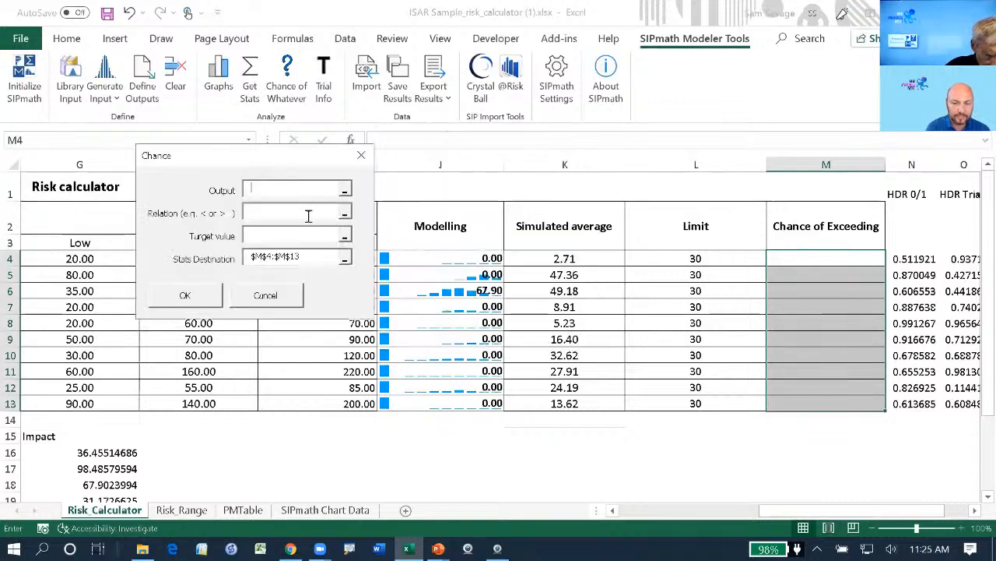
{"action": "left_click_drag", "start_coordinate": [420, 258], "coordinate": [457, 400]}
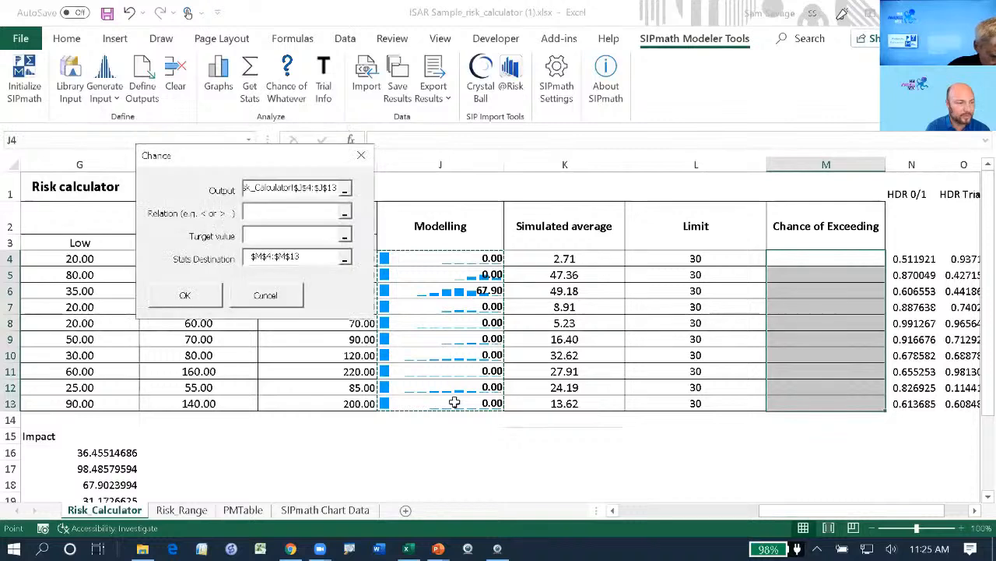
{"action": "left_click", "coordinate": [256, 216]}
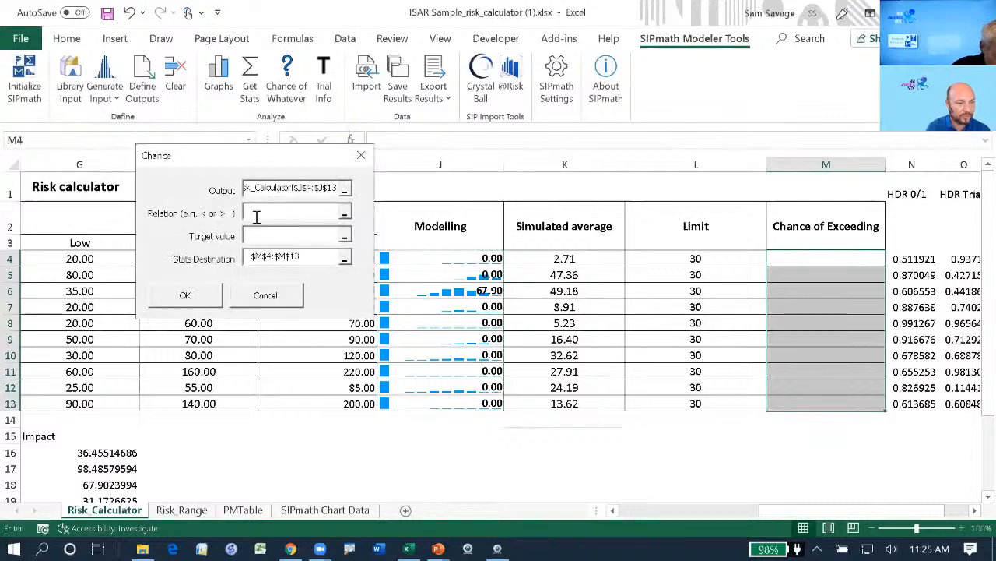
{"action": "type", "text": ">"}
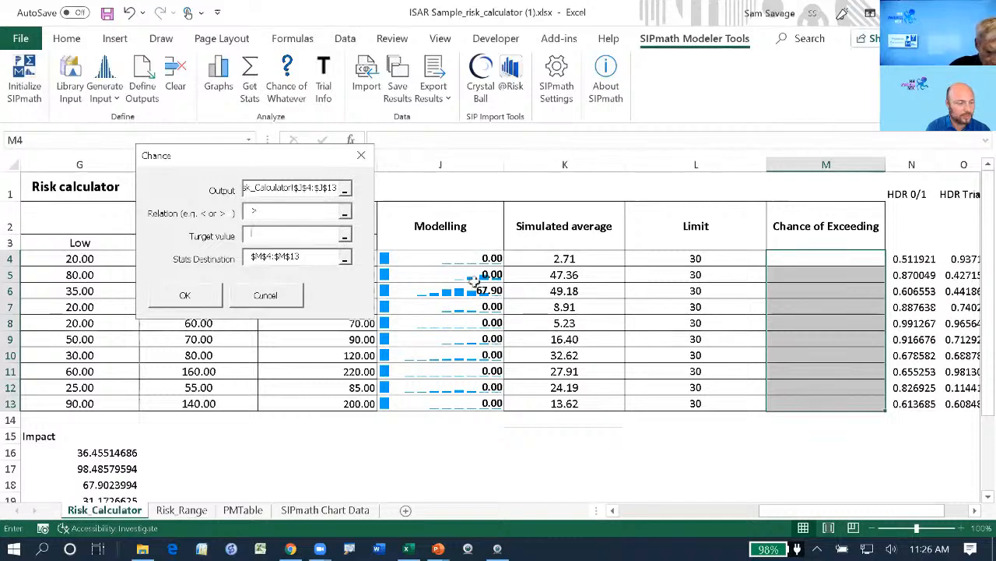
{"action": "left_click_drag", "start_coordinate": [674, 255], "coordinate": [689, 397]}
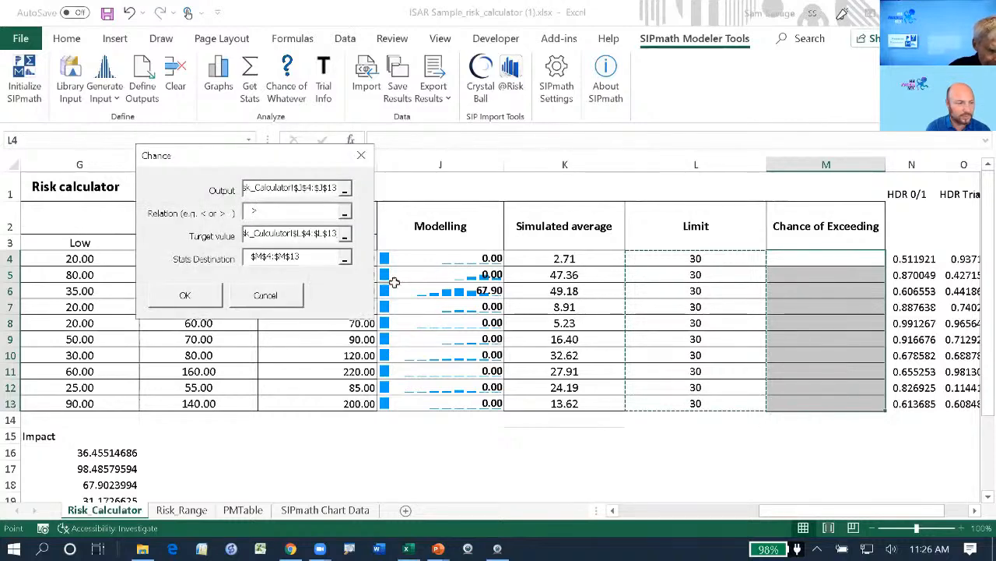
{"action": "left_click", "coordinate": [186, 297]}
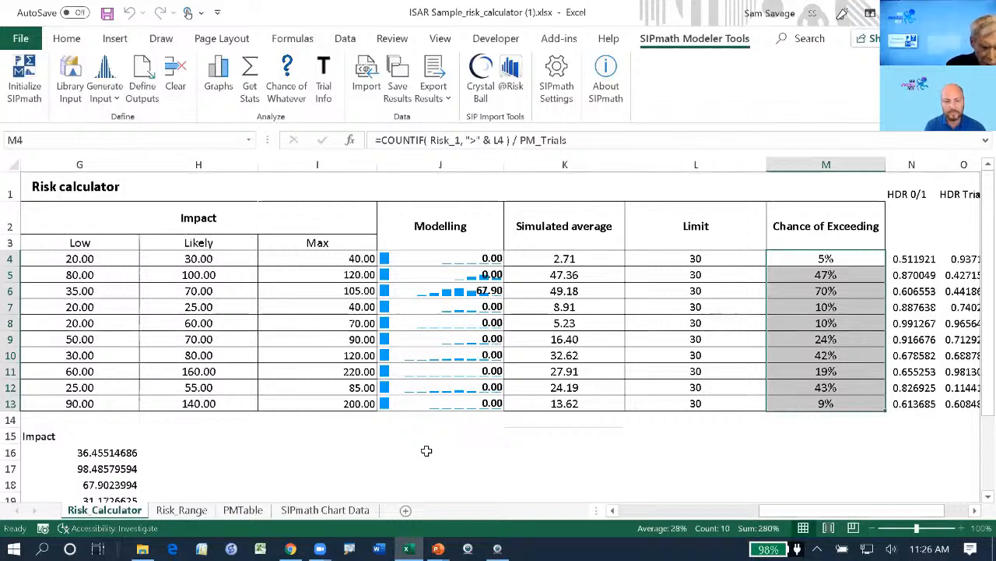
Label I14 as Total and sum the modelled impacts in J14 with =SUM(J4:J13).
{"action": "left_click", "coordinate": [344, 430]}
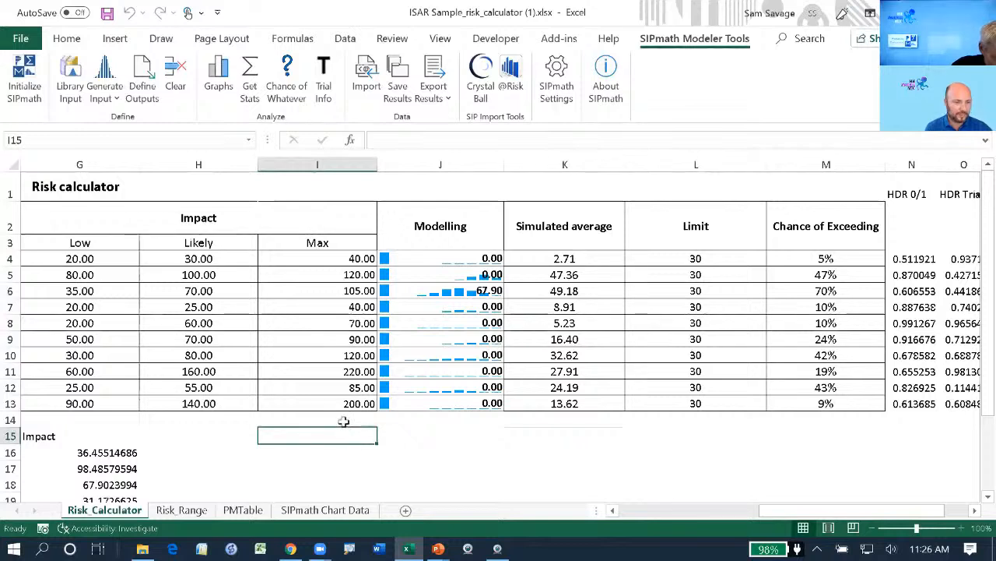
{"action": "left_click", "coordinate": [343, 420]}
{"action": "type", "text": "Total"}
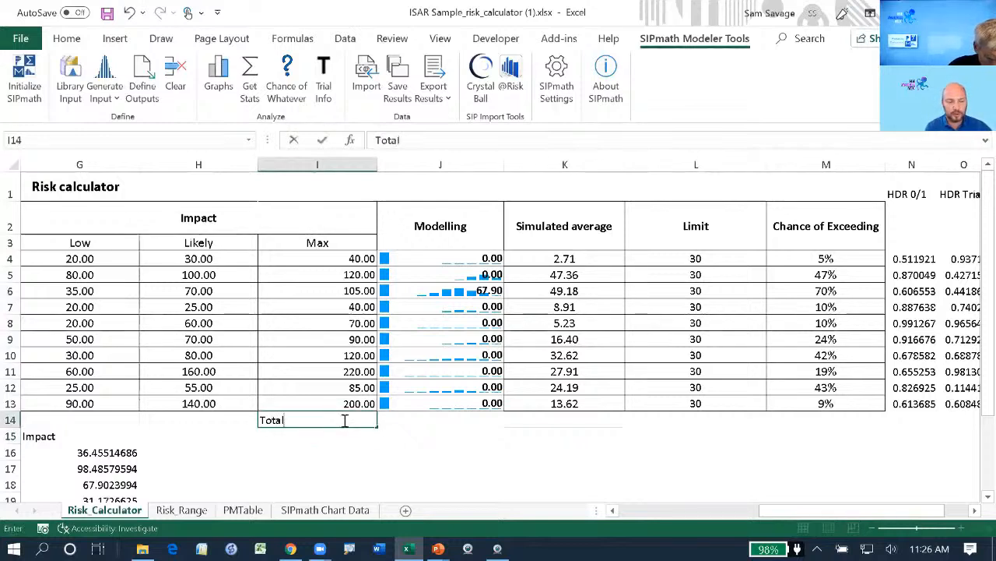
{"action": "key", "text": "Tab"}
{"action": "type", "text": "="}
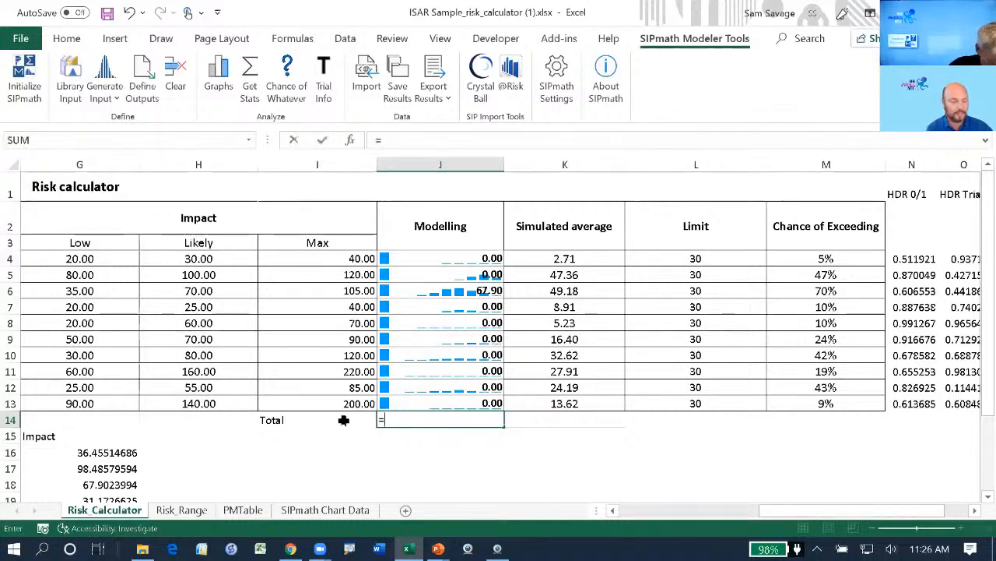
{"action": "type", "text": "sum("}
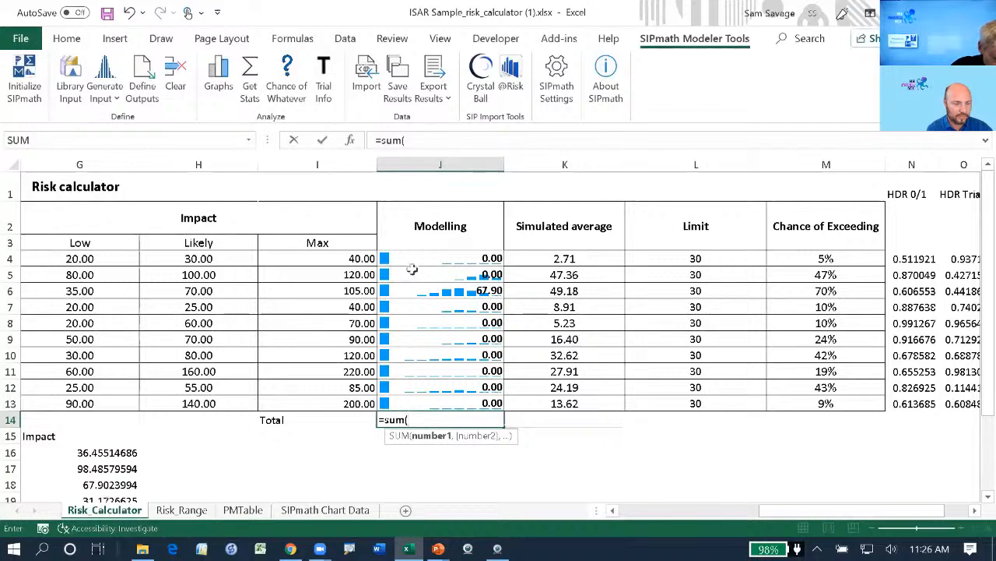
{"action": "left_click_drag", "start_coordinate": [415, 257], "coordinate": [437, 411]}
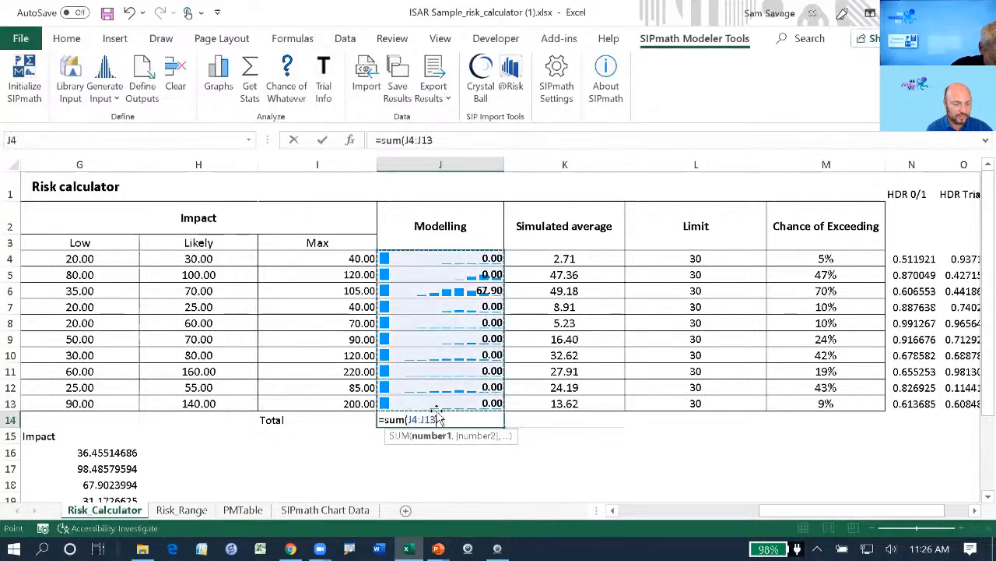
{"action": "key", "text": "Return"}
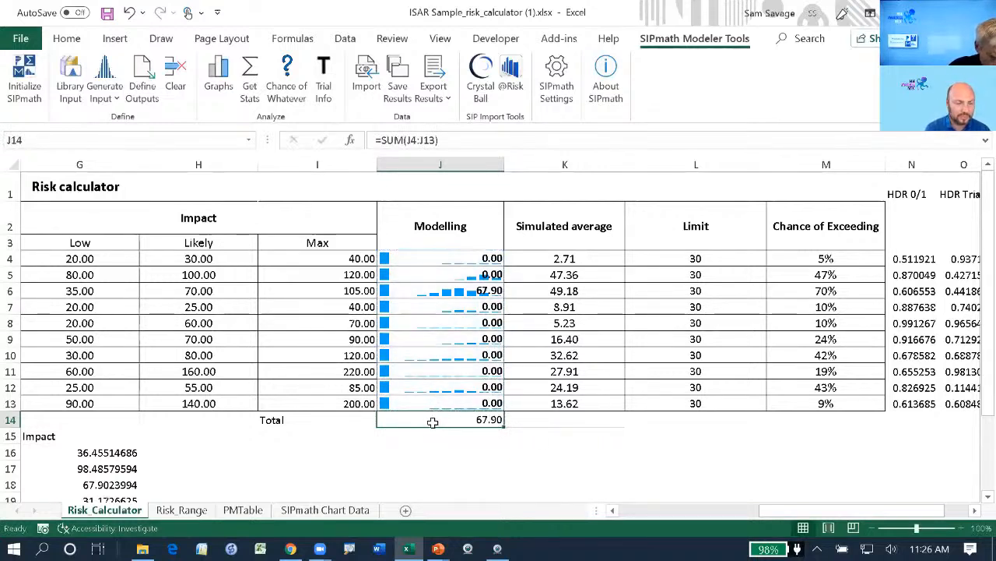
Define J14 as a SIPmath output named from I14, with its sparkline in J14.
{"action": "left_click", "coordinate": [140, 74]}
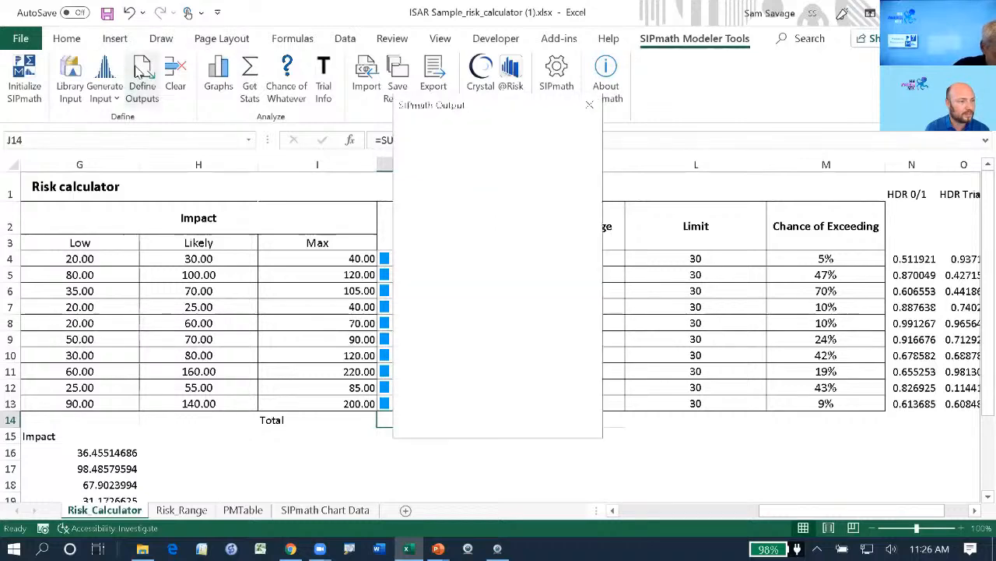
{"action": "left_click", "coordinate": [267, 419]}
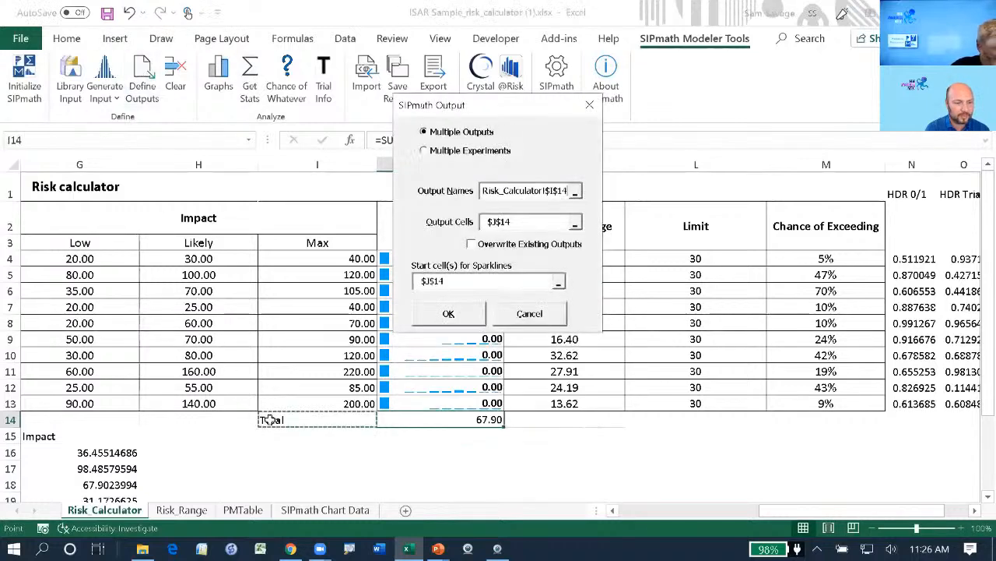
{"action": "left_click", "coordinate": [450, 313]}
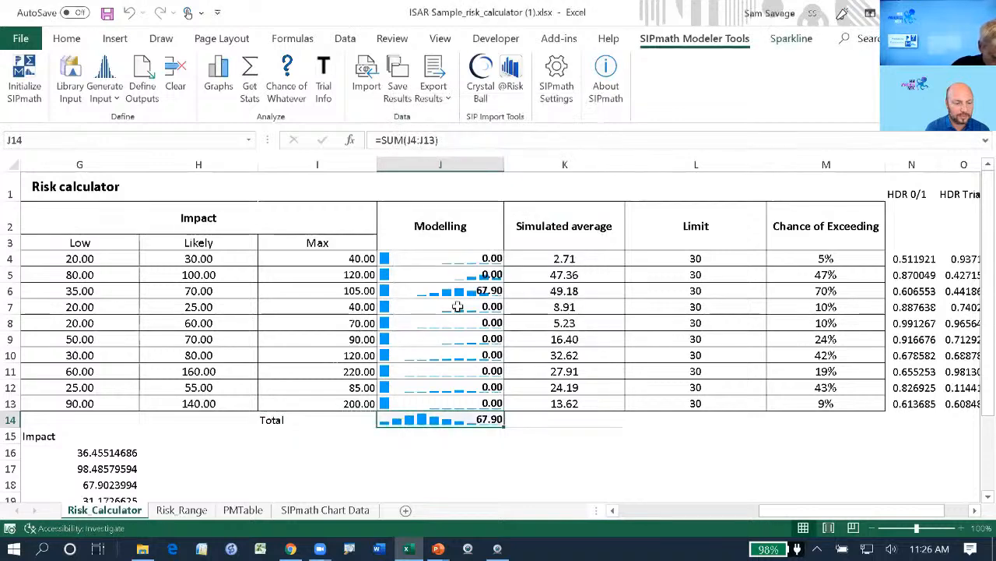
Enter a limit of 150 for the Total row in L14.
{"action": "left_click", "coordinate": [683, 423]}
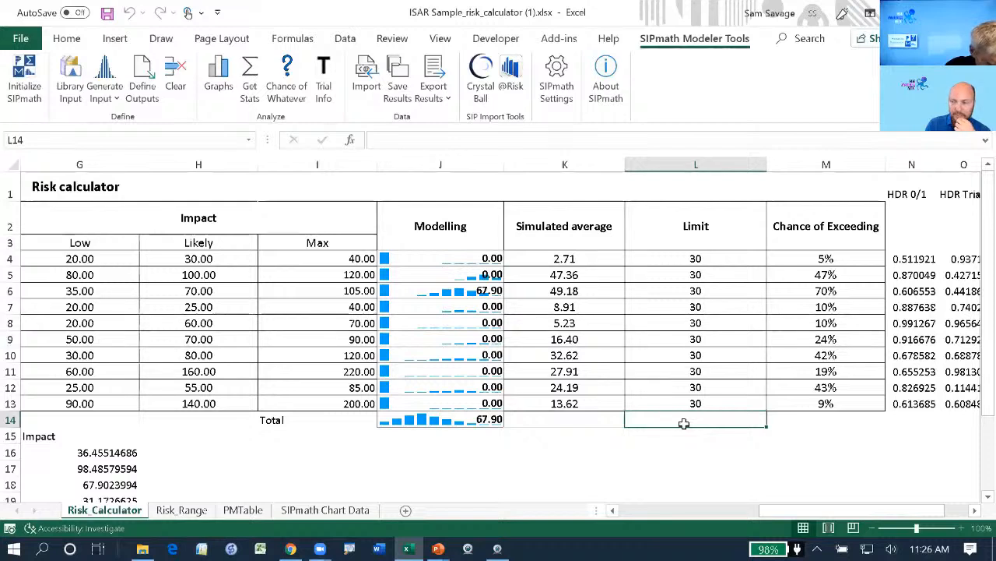
{"action": "type", "text": "150"}
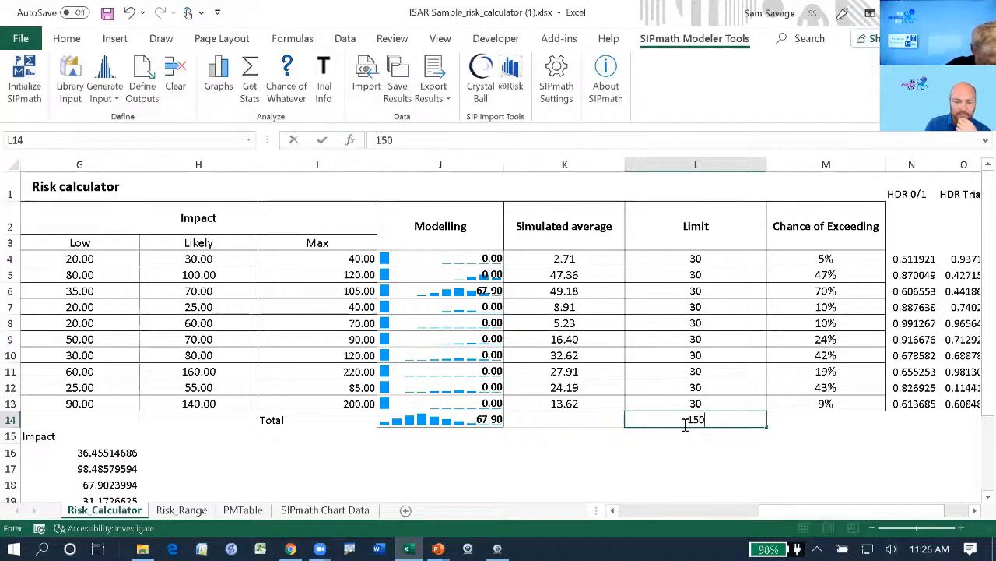
{"action": "key", "text": "ctrl+Return"}
{"action": "key", "text": "Tab"}
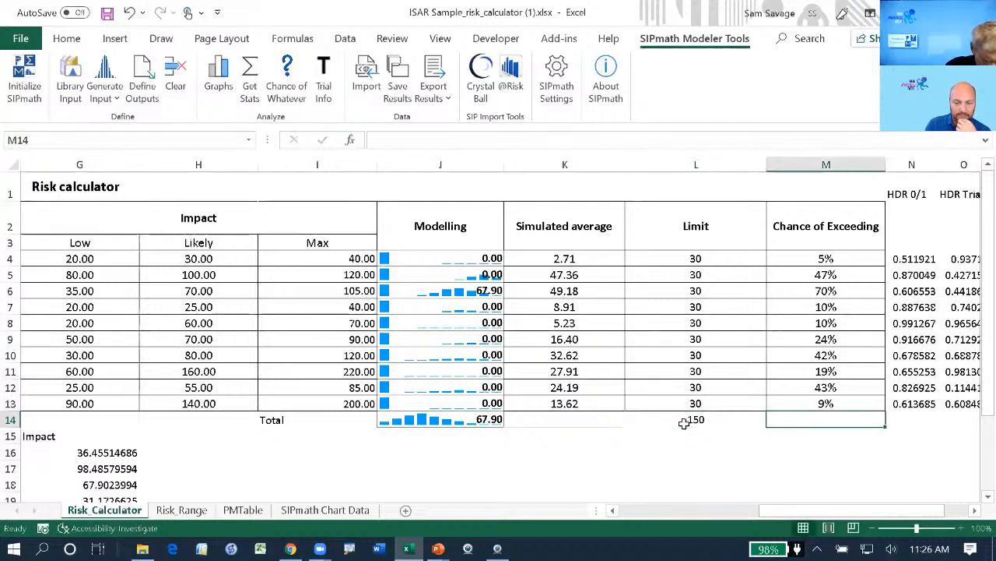
Calculate in M14 the Chance of Whatever for output J14 with relation > and target value L14.
{"action": "left_click", "coordinate": [288, 74]}
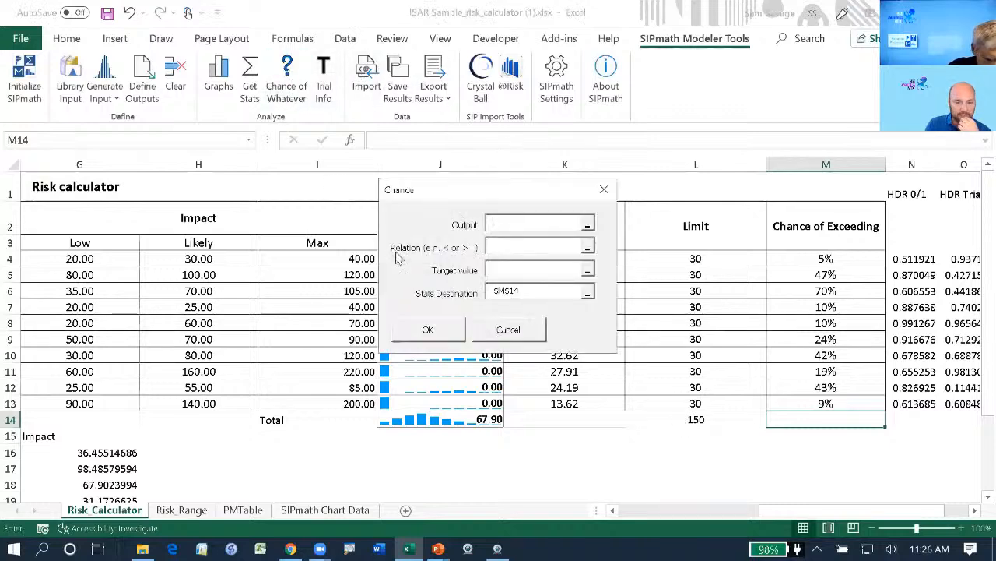
{"action": "left_click", "coordinate": [435, 421]}
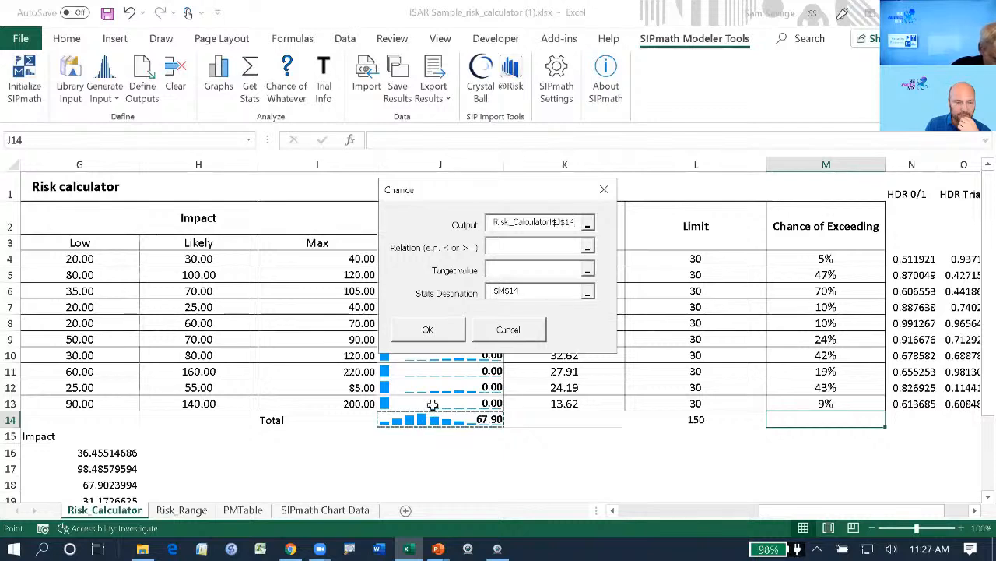
{"action": "left_click", "coordinate": [510, 244]}
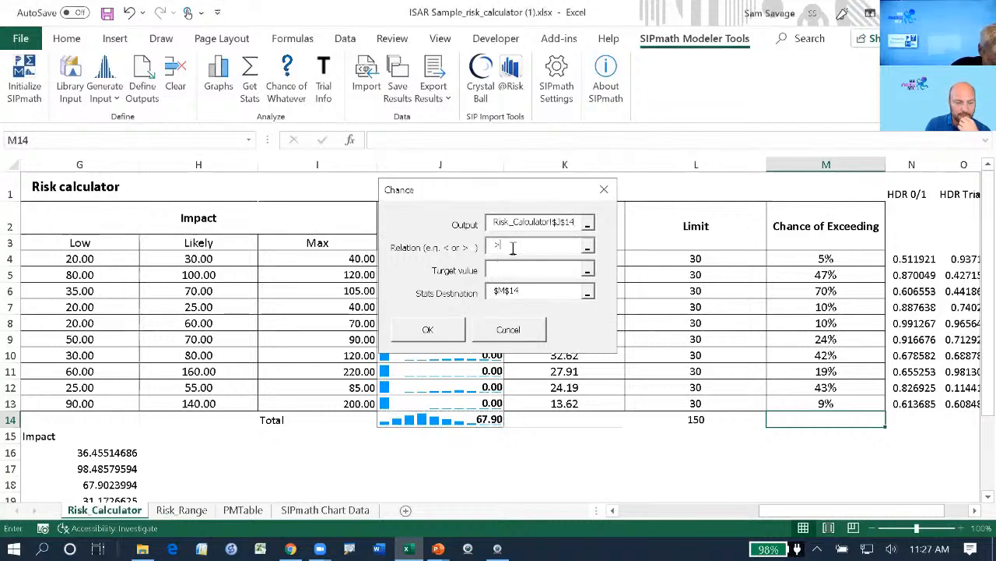
{"action": "left_click", "coordinate": [698, 420]}
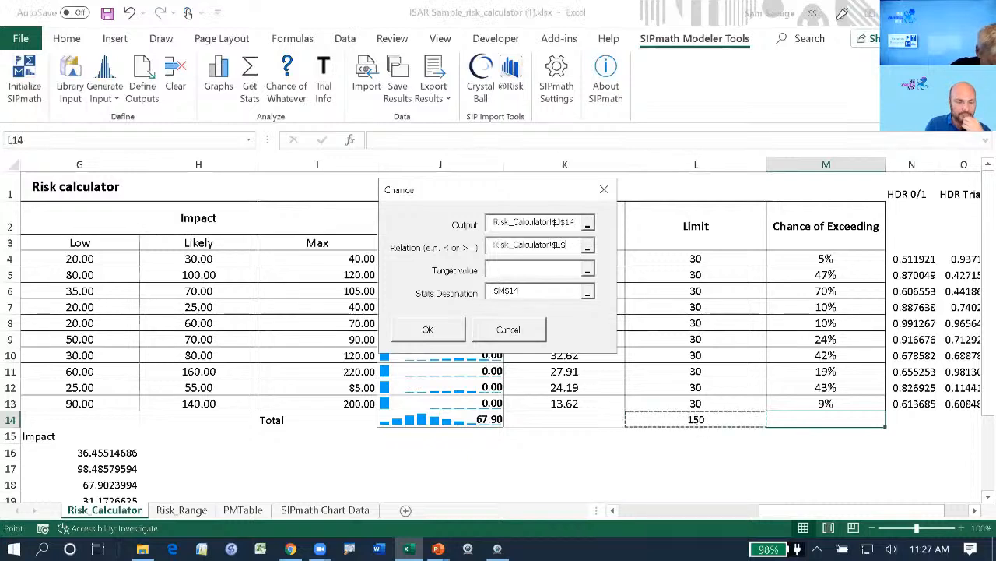
{"action": "key", "text": "BackSpace"}
{"action": "key", "text": "BackSpace"}
{"action": "key", "text": "BackSpace"}
{"action": "key", "text": "BackSpace"}
{"action": "key", "text": "BackSpace"}
{"action": "key", "text": "BackSpace"}
{"action": "key", "text": "BackSpace"}
{"action": "key", "text": "BackSpace"}
{"action": "key", "text": "BackSpace"}
{"action": "key", "text": "BackSpace"}
{"action": "key", "text": "BackSpace"}
{"action": "key", "text": "BackSpace"}
{"action": "key", "text": "BackSpace"}
{"action": "key", "text": "BackSpace"}
{"action": "key", "text": "BackSpace"}
{"action": "type", "text": ">"}
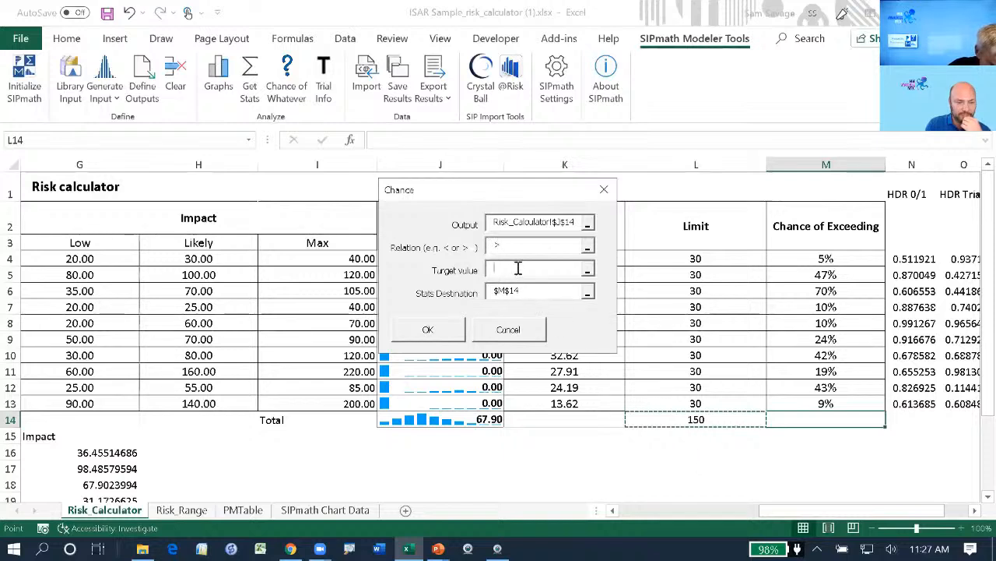
{"action": "left_click", "coordinate": [678, 417]}
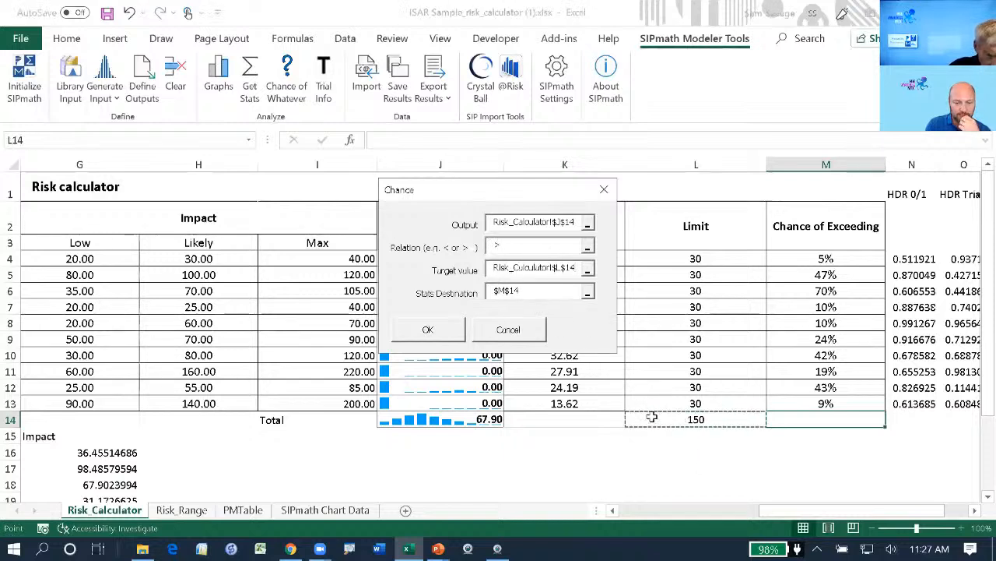
{"action": "left_click", "coordinate": [428, 329]}
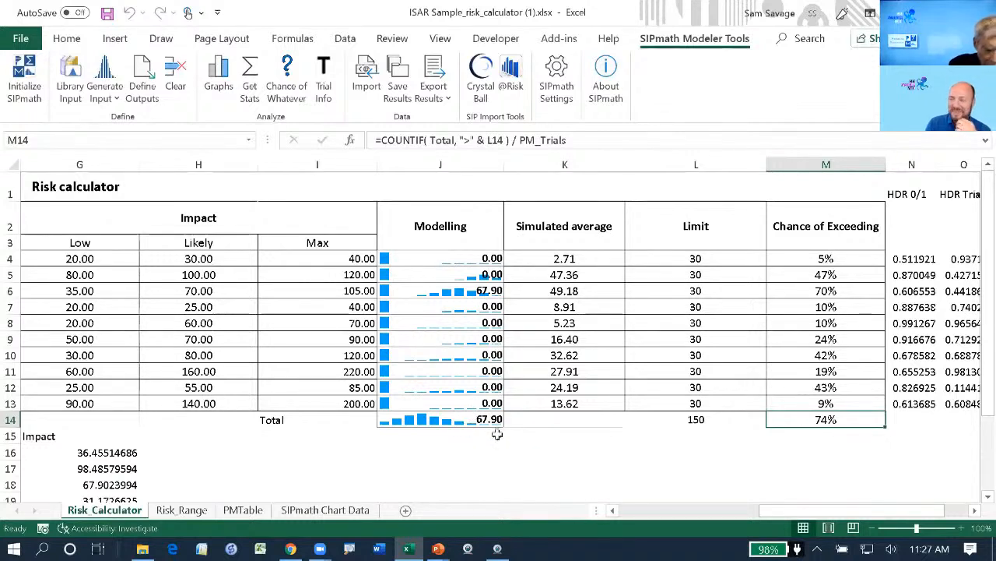
Save a copy of the workbook in the same folder as ISAR Sample_risk_calculator SS.
{"action": "left_click", "coordinate": [17, 45]}
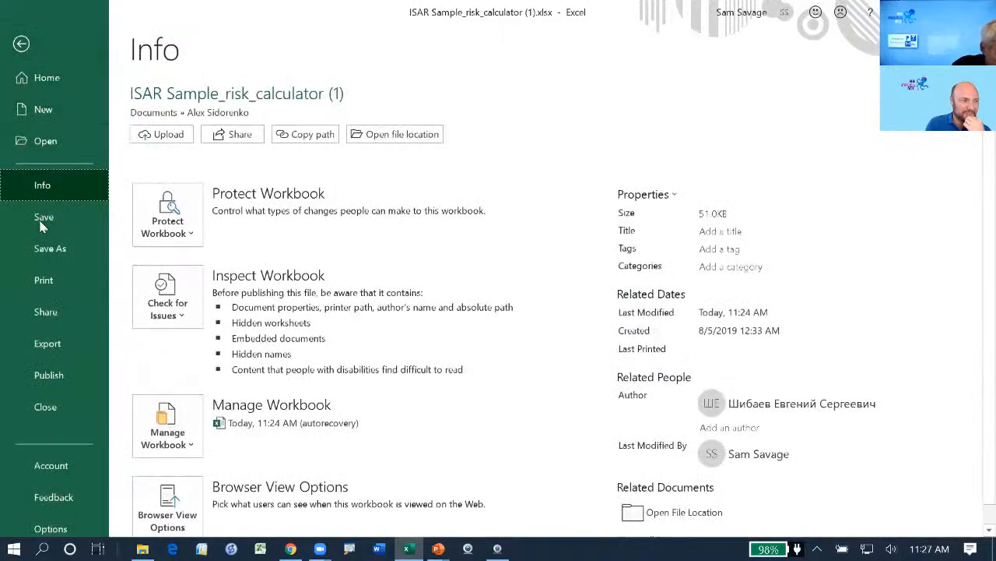
{"action": "left_click", "coordinate": [49, 260]}
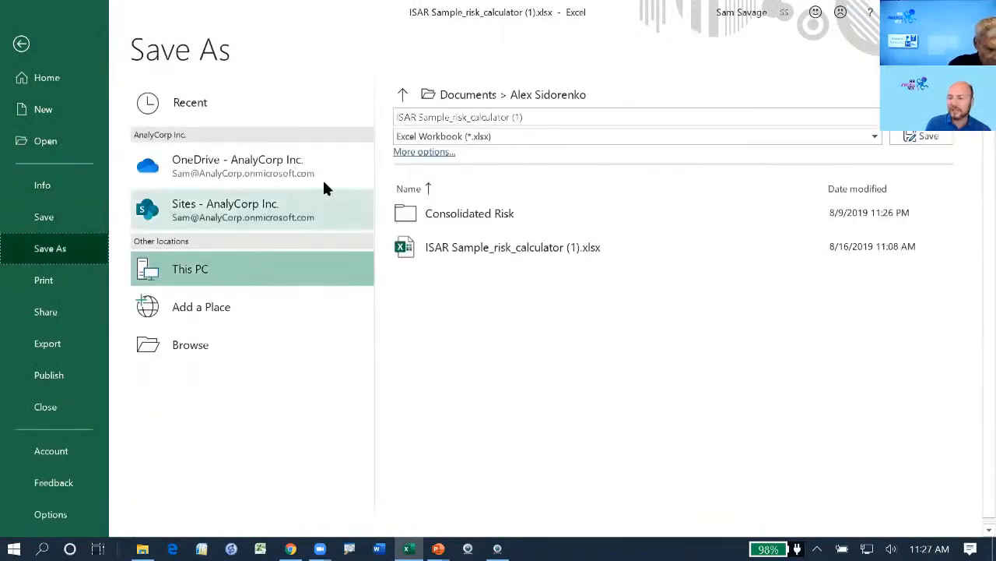
{"action": "left_click", "coordinate": [552, 114]}
{"action": "left_click", "coordinate": [552, 114]}
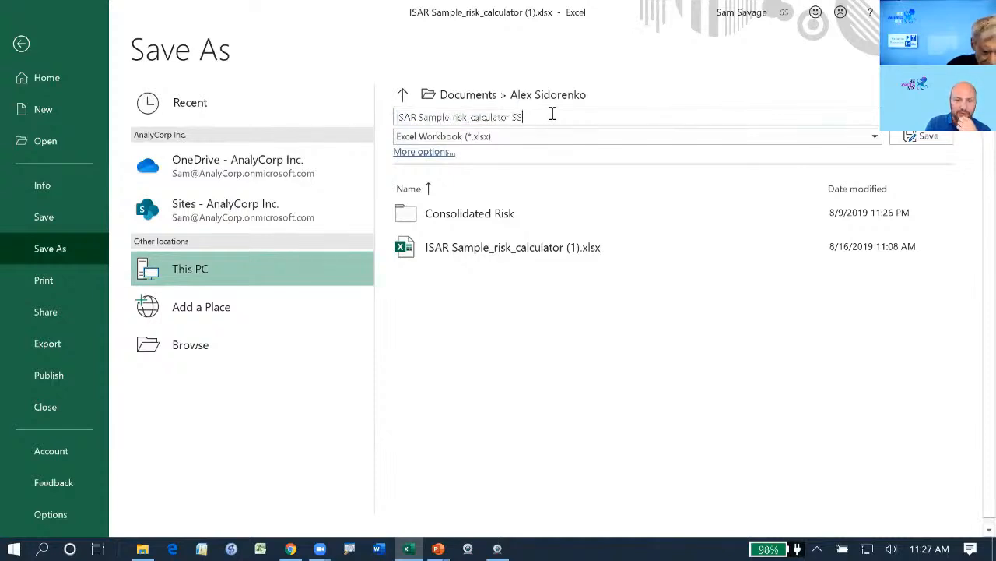
{"action": "left_click", "coordinate": [926, 138]}
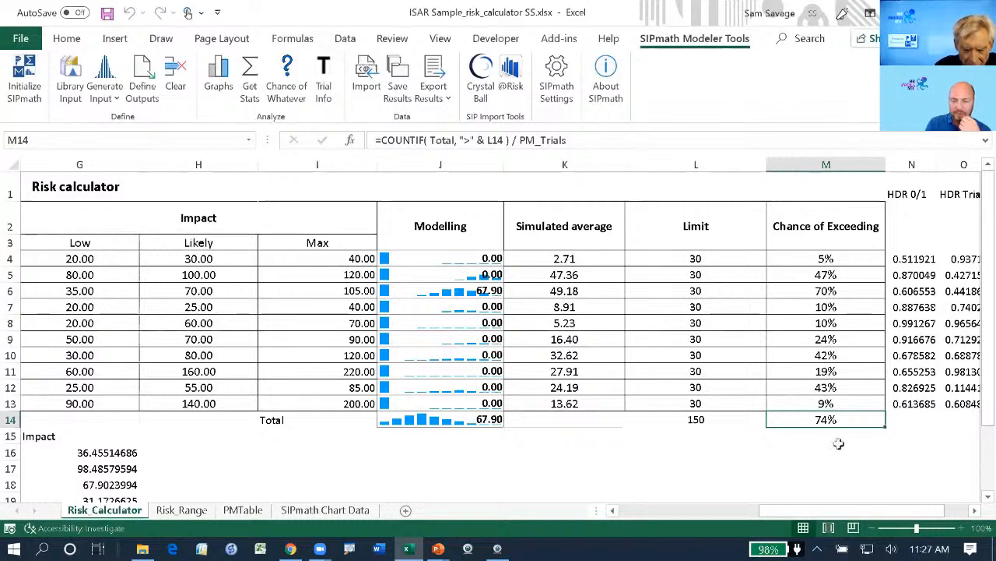
Insert a new column before the Chance of Exceeding column and narrow it to less than half its width.
{"action": "left_click", "coordinate": [805, 163]}
{"action": "right_click", "coordinate": [806, 172]}
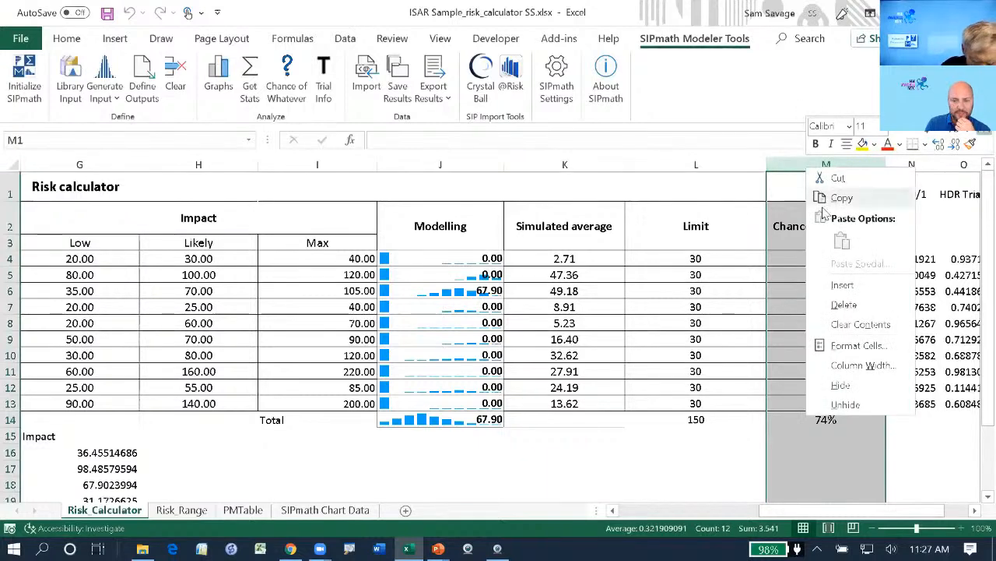
{"action": "left_click", "coordinate": [842, 286]}
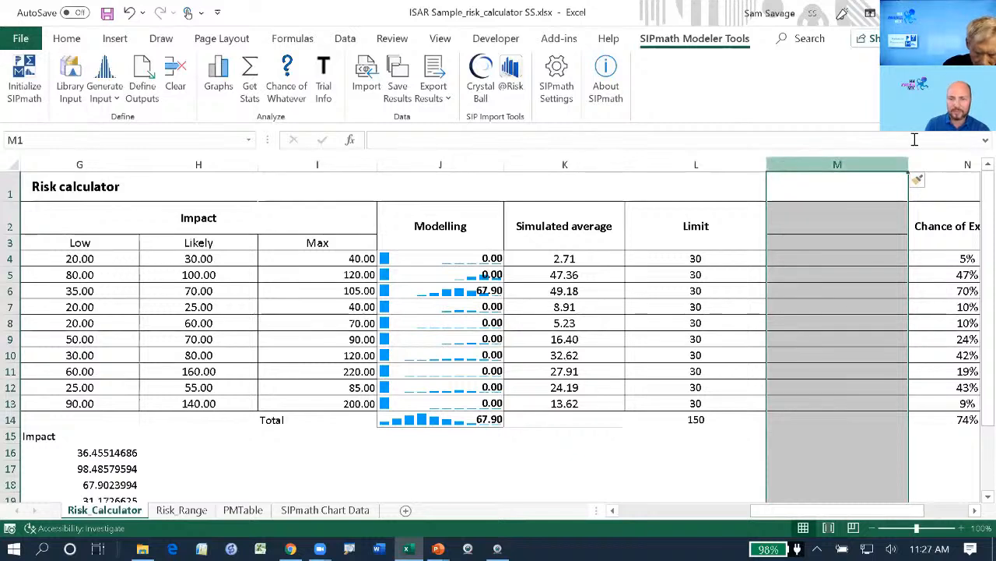
{"action": "left_click_drag", "start_coordinate": [908, 164], "coordinate": [816, 178]}
Enter 95% as the heading of the new column in M2.
{"action": "left_click", "coordinate": [785, 216]}
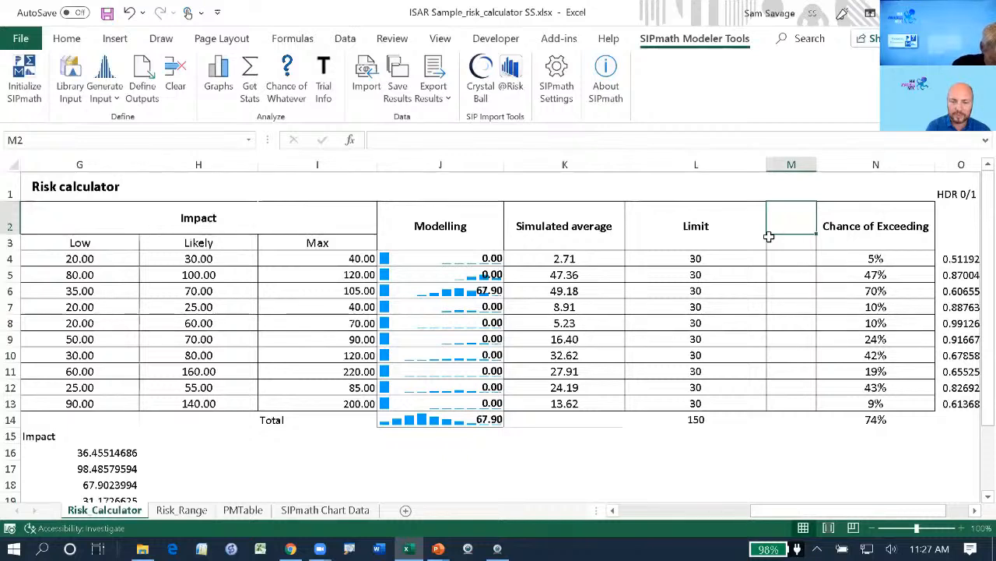
{"action": "type", "text": "95%"}
{"action": "key", "text": "ctrl+Return"}
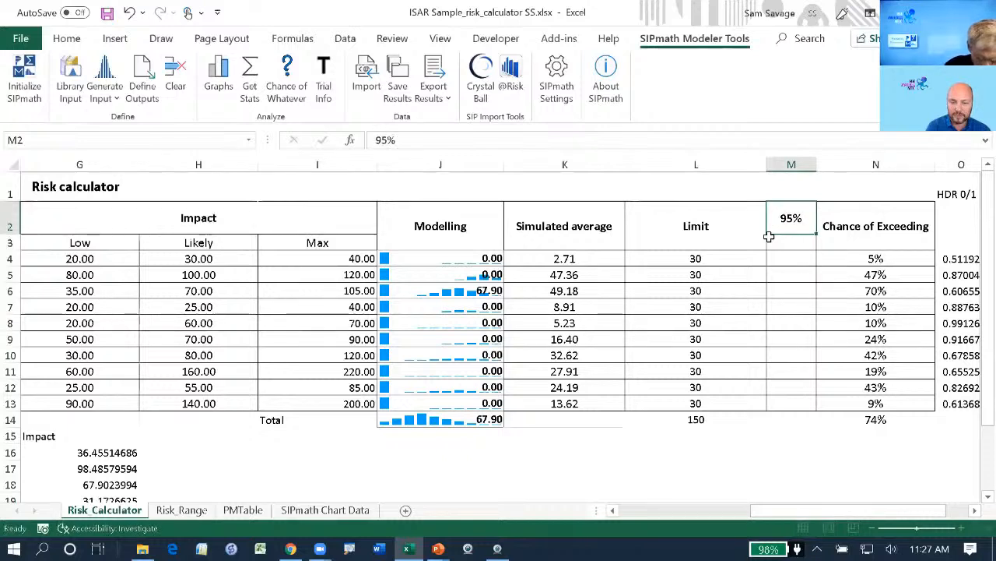
Enter =PERCENTILE(J4,$M$2) in M4 and fill the formula down to M13.
{"action": "key", "text": "Down"}
{"action": "key", "text": "Down"}
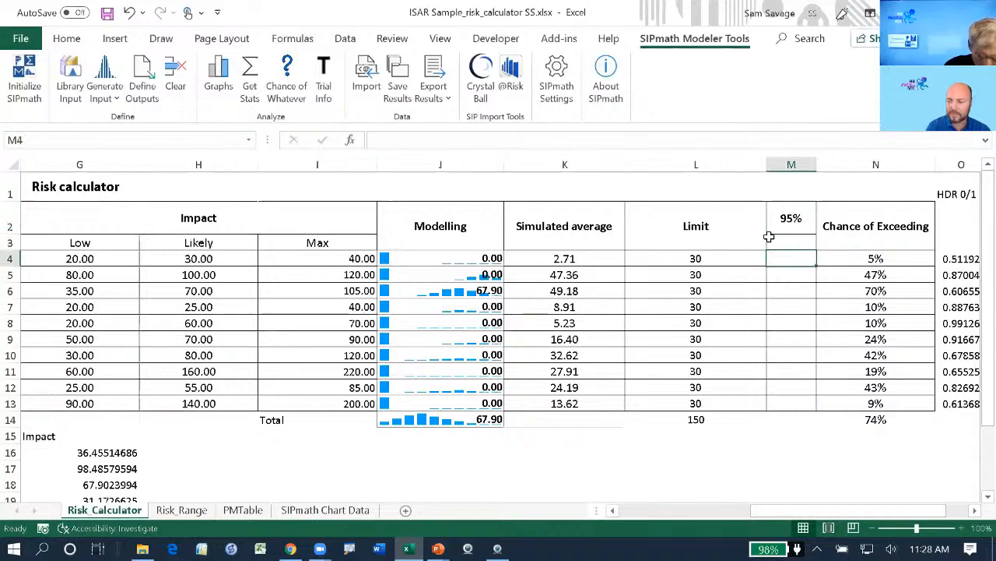
{"action": "type", "text": "="}
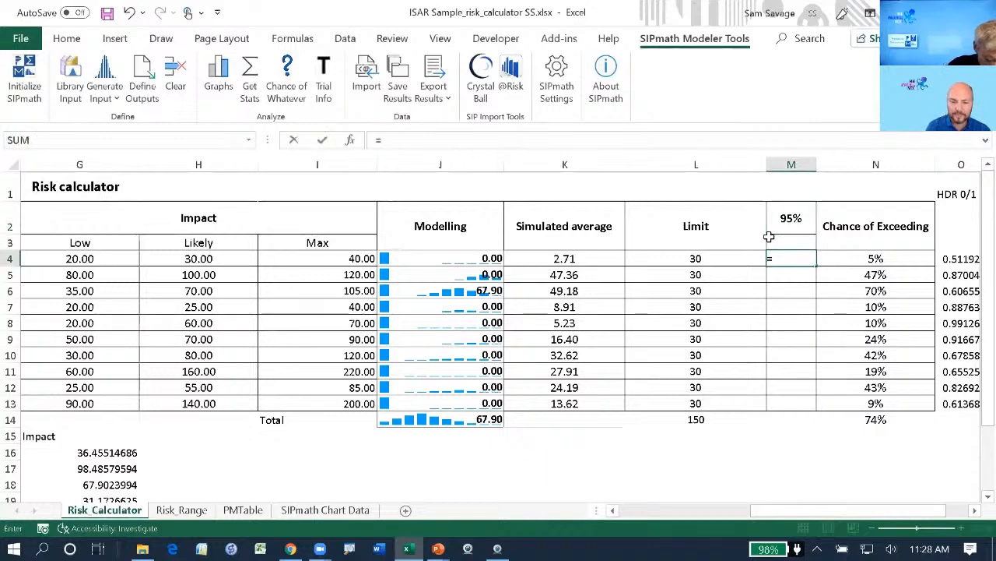
{"action": "type", "text": "percenti"}
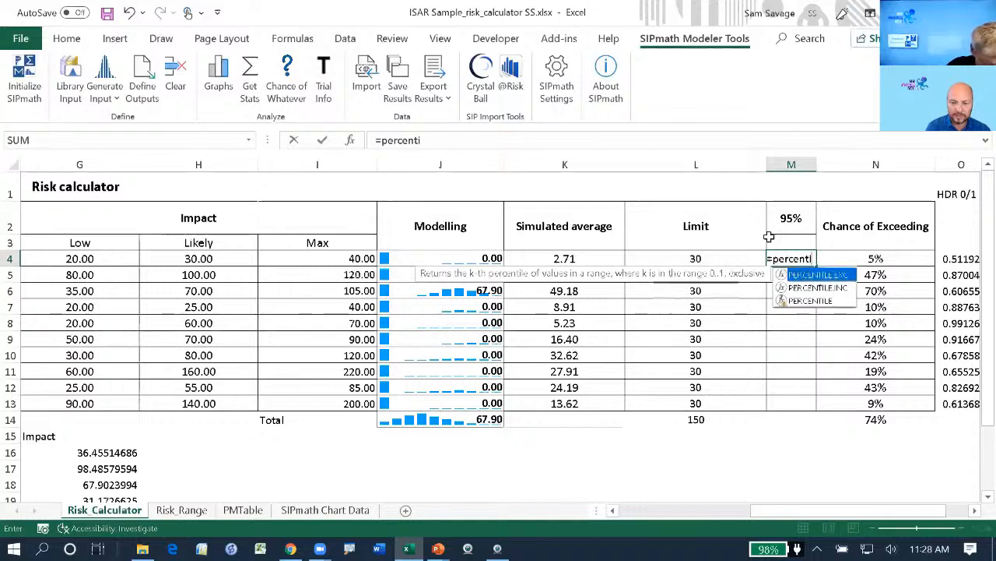
{"action": "type", "text": "le("}
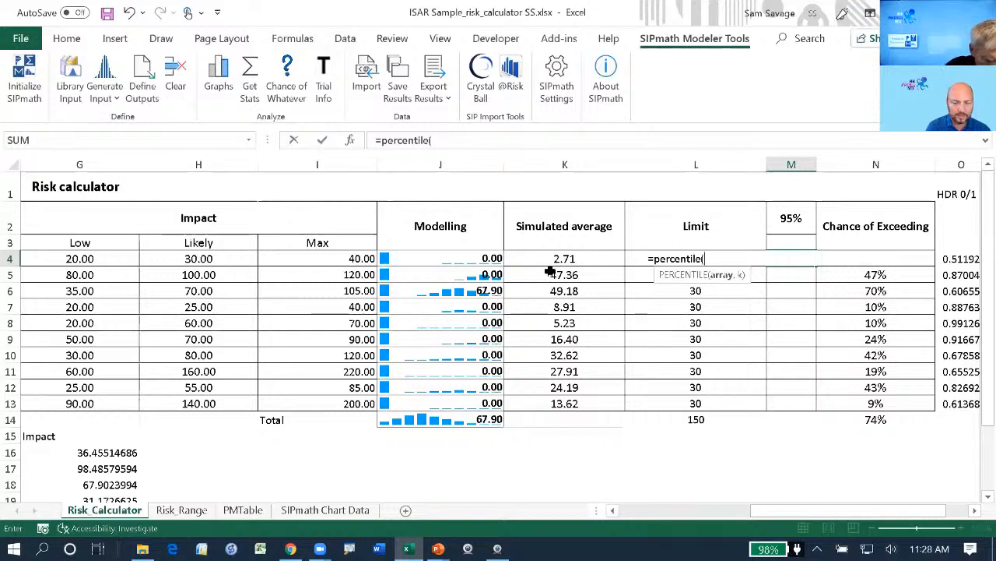
{"action": "left_click", "coordinate": [452, 255]}
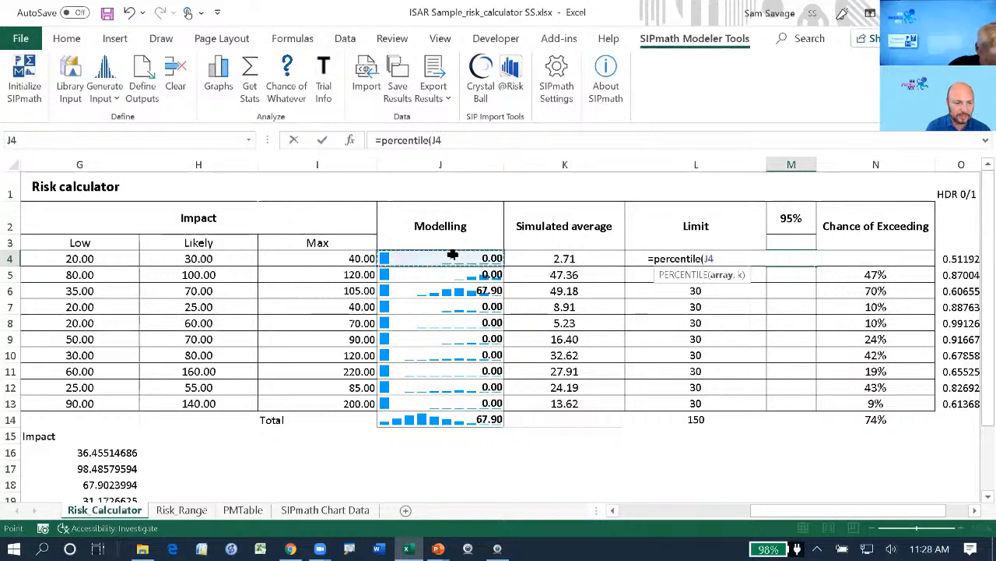
{"action": "type", "text": ","}
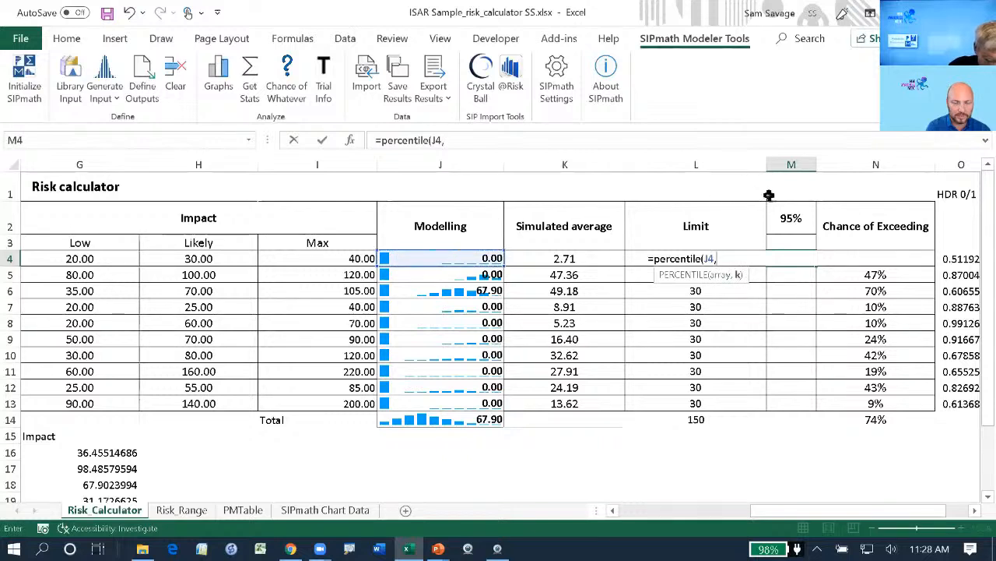
{"action": "left_click", "coordinate": [800, 221]}
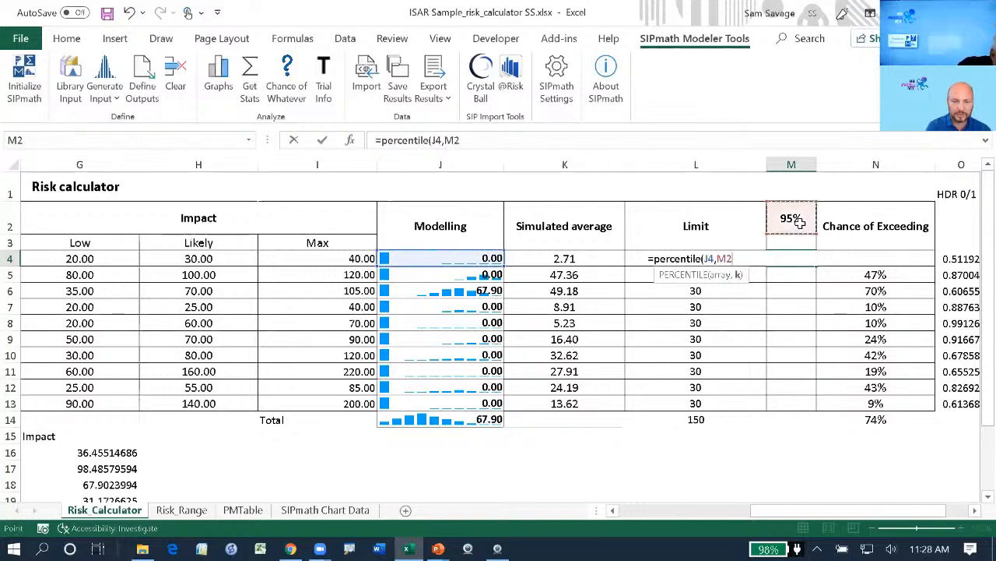
{"action": "key", "text": "F4"}
{"action": "type", "text": ")"}
{"action": "key", "text": "Return"}
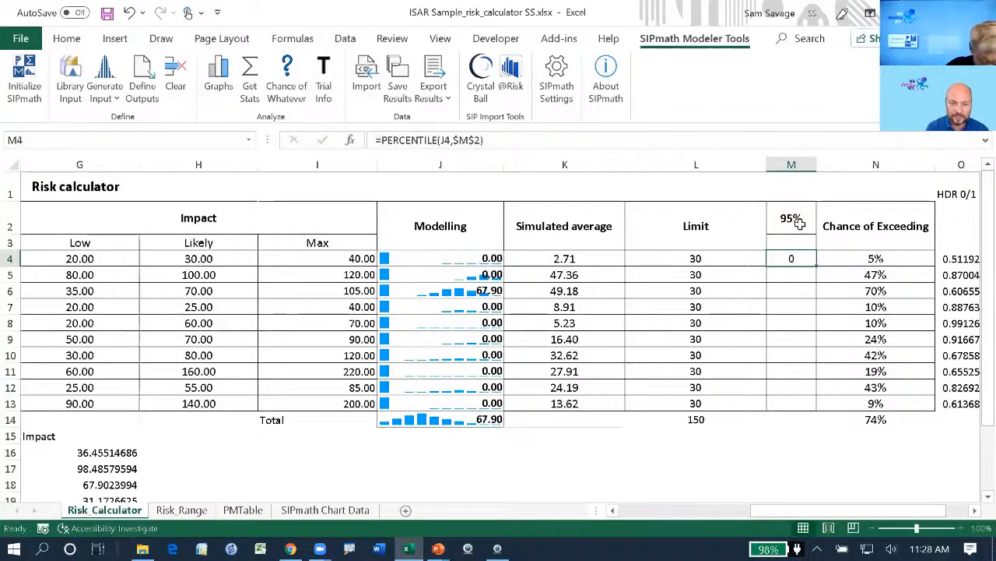
{"action": "left_click_drag", "start_coordinate": [815, 264], "coordinate": [811, 403]}
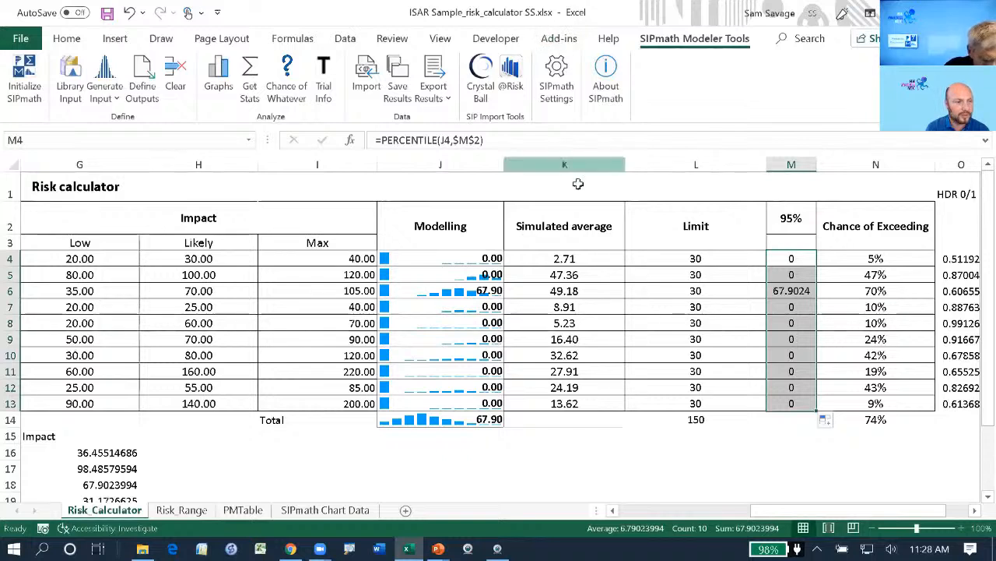
Run Get Stats on the percentile formulas in M4:M13 and format them as whole numbers without decimals.
{"action": "left_click", "coordinate": [252, 73]}
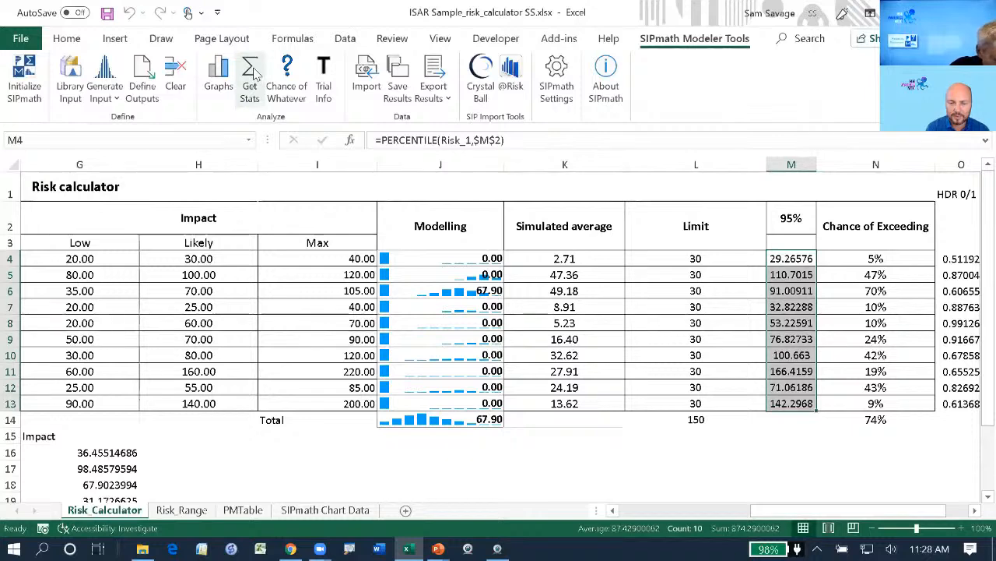
{"action": "left_click", "coordinate": [66, 43]}
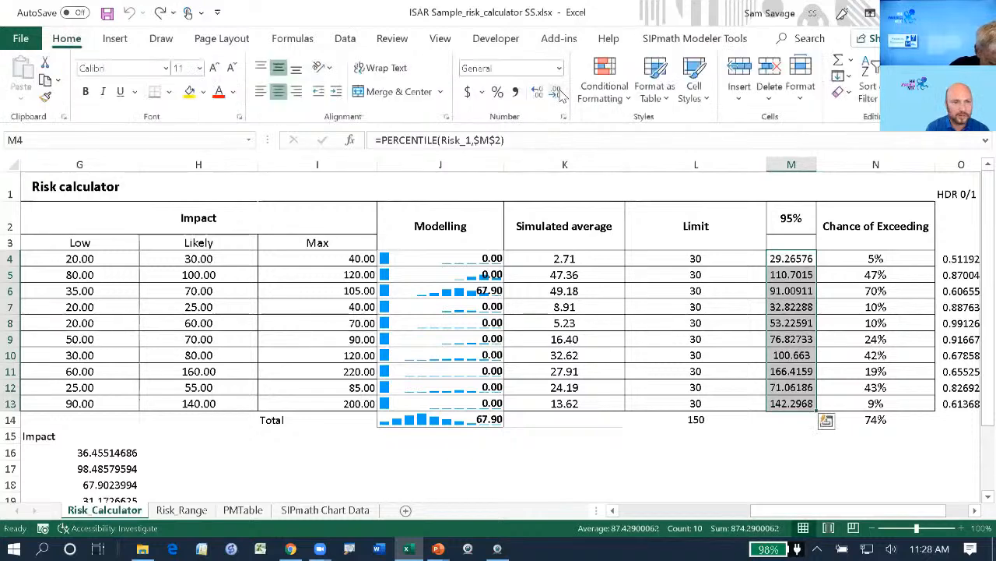
{"action": "left_click", "coordinate": [557, 93]}
{"action": "left_click", "coordinate": [556, 93]}
{"action": "left_click", "coordinate": [557, 92]}
{"action": "left_click", "coordinate": [557, 92]}
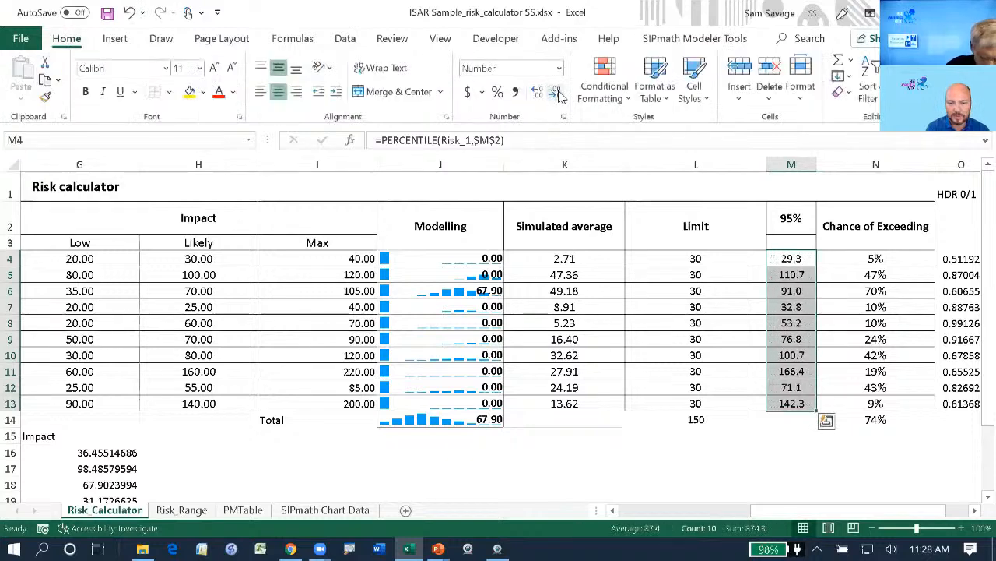
{"action": "left_click", "coordinate": [557, 93]}
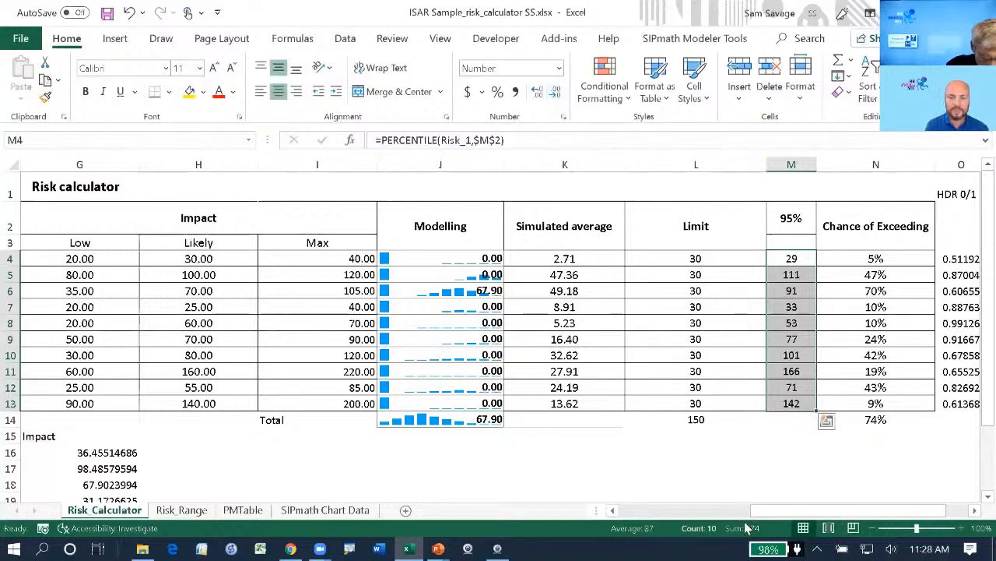
{"action": "left_click", "coordinate": [706, 481]}
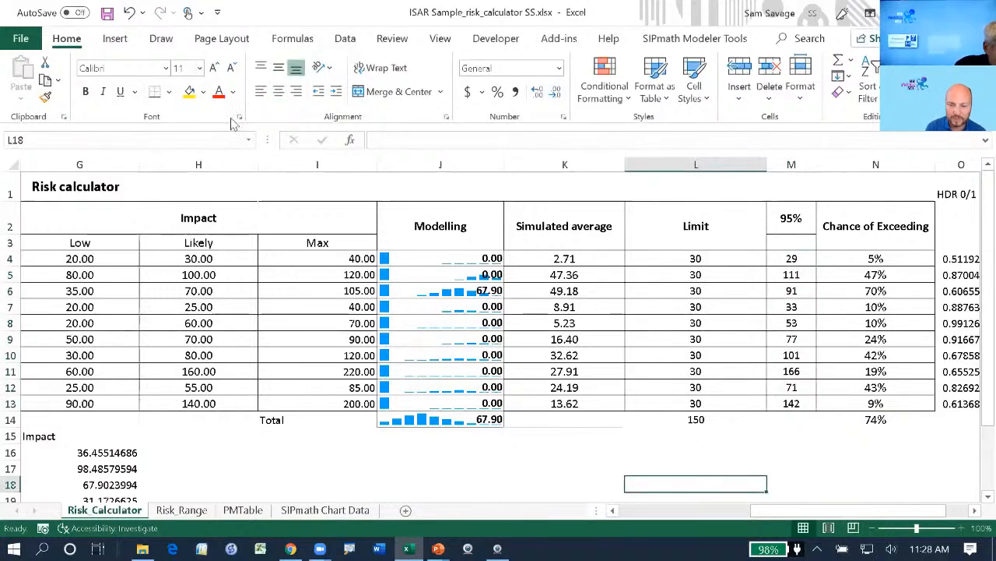